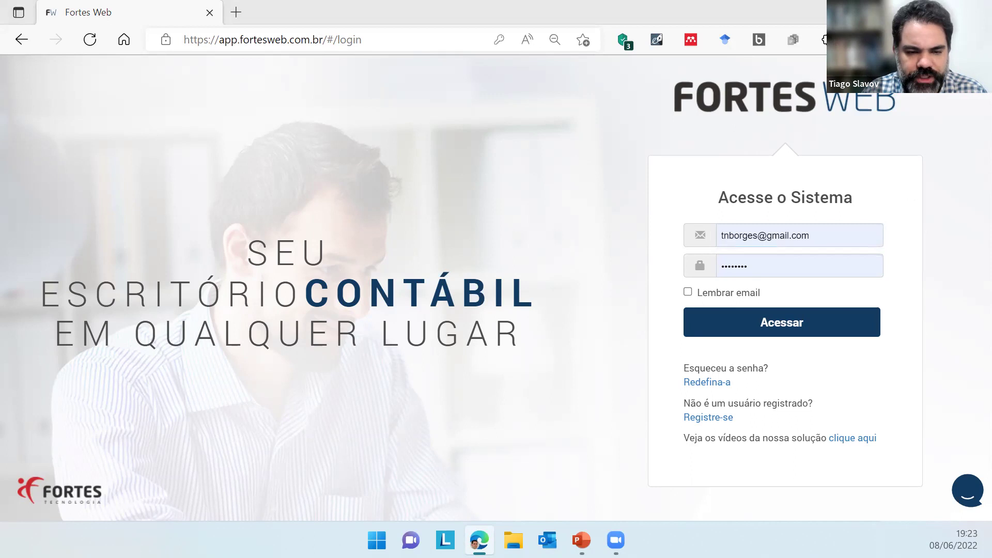
Highlight the app.fortesweb.com.br host in the browser's address bar.
click(287, 37)
click(288, 37)
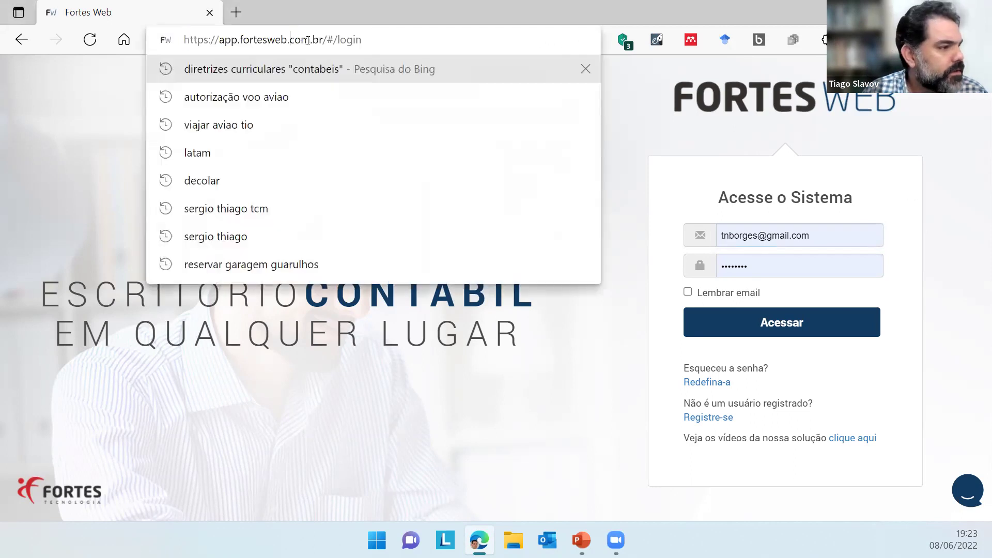
drag(324, 39, 219, 39)
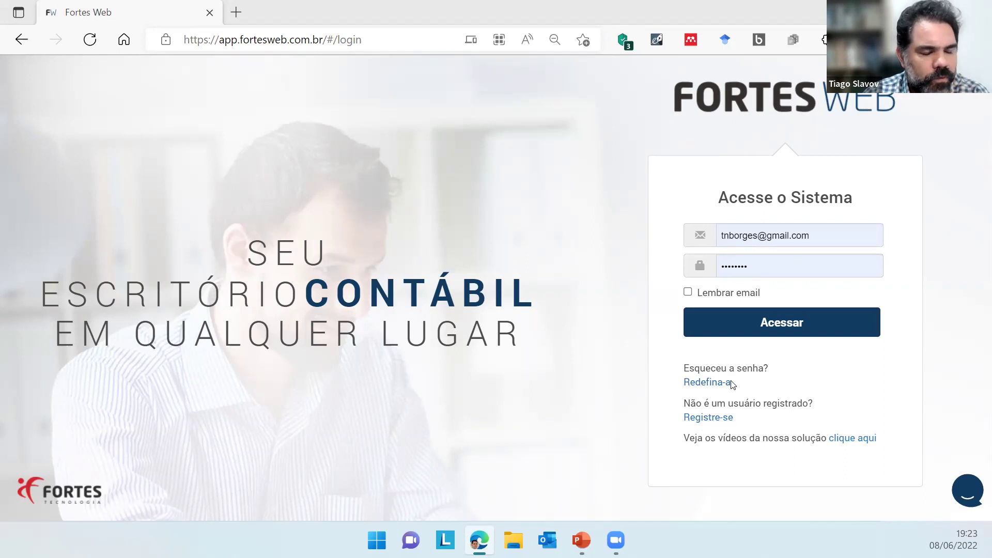
Sign in and confirm the Álvares Penteado foundation as licensee.
click(775, 327)
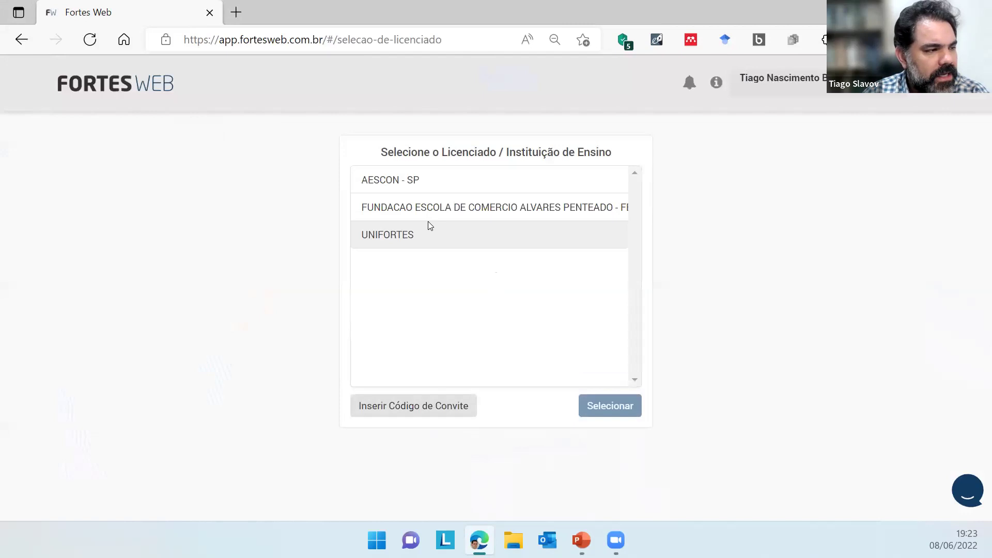
click(457, 208)
click(611, 407)
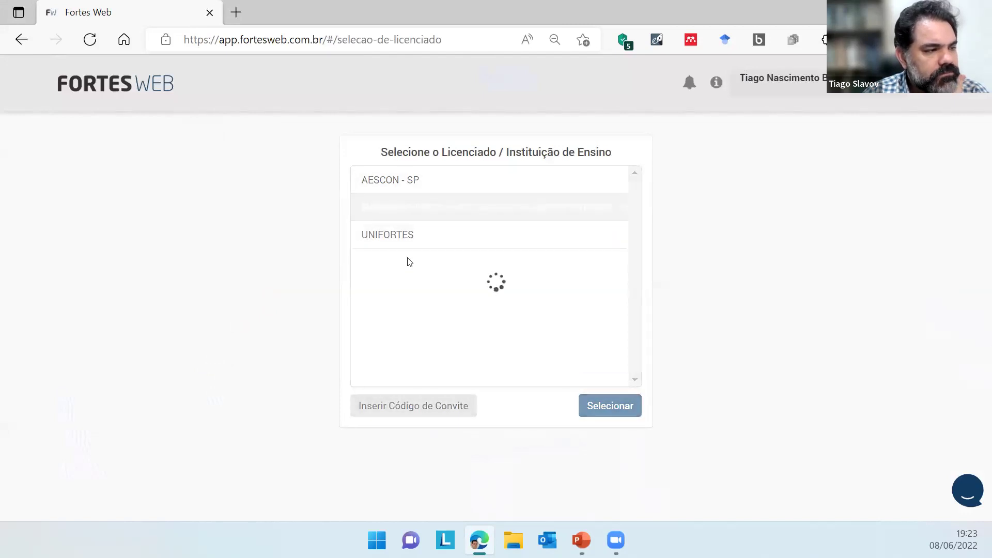
Select the UFG 2022 class, then open Administração's Código do Convite page.
scroll(448, 331, down, 3)
click(453, 375)
click(617, 406)
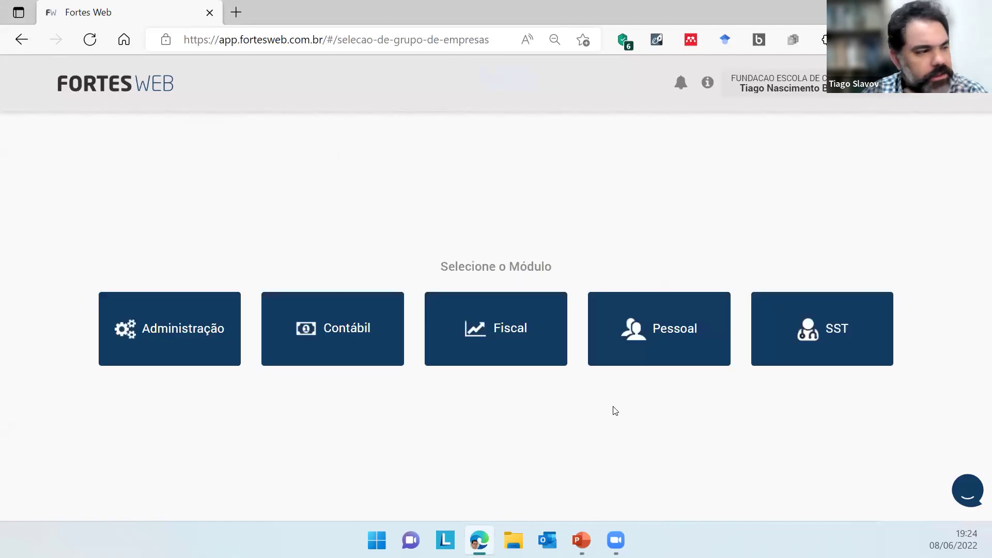
click(206, 338)
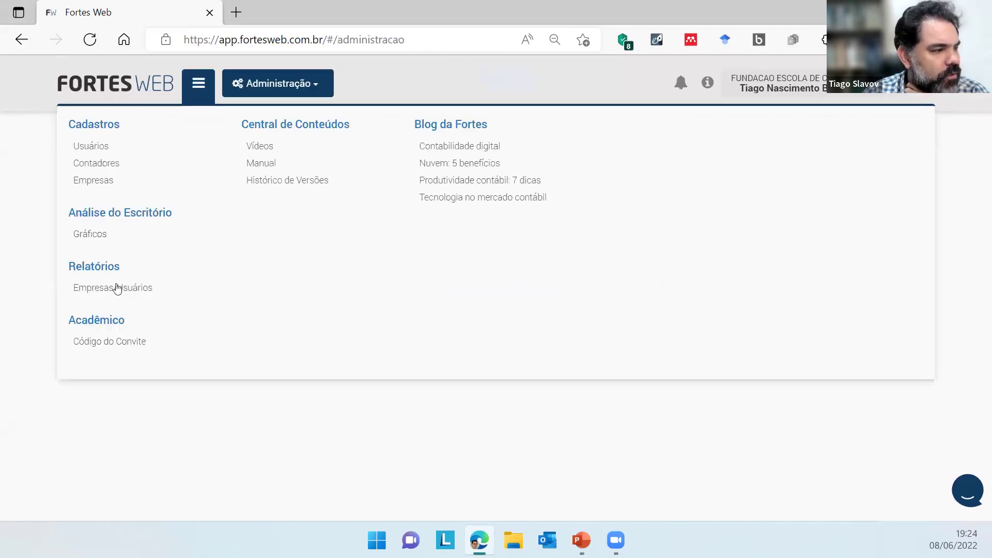
click(121, 342)
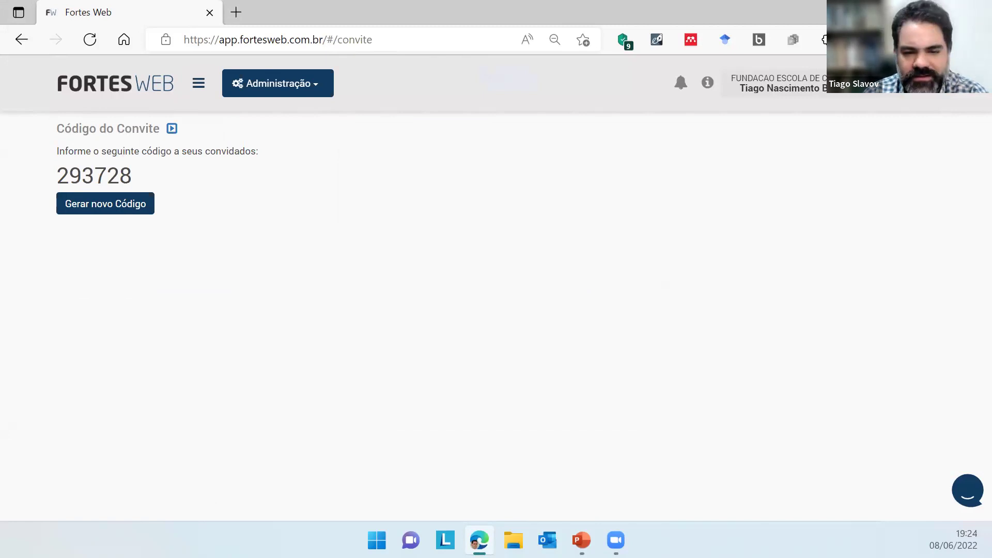
click(198, 83)
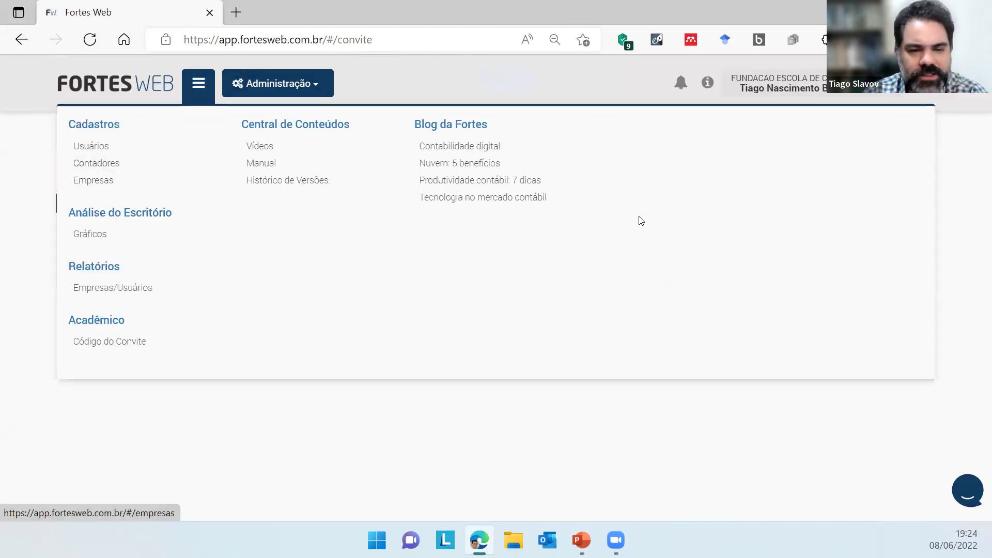
click(385, 475)
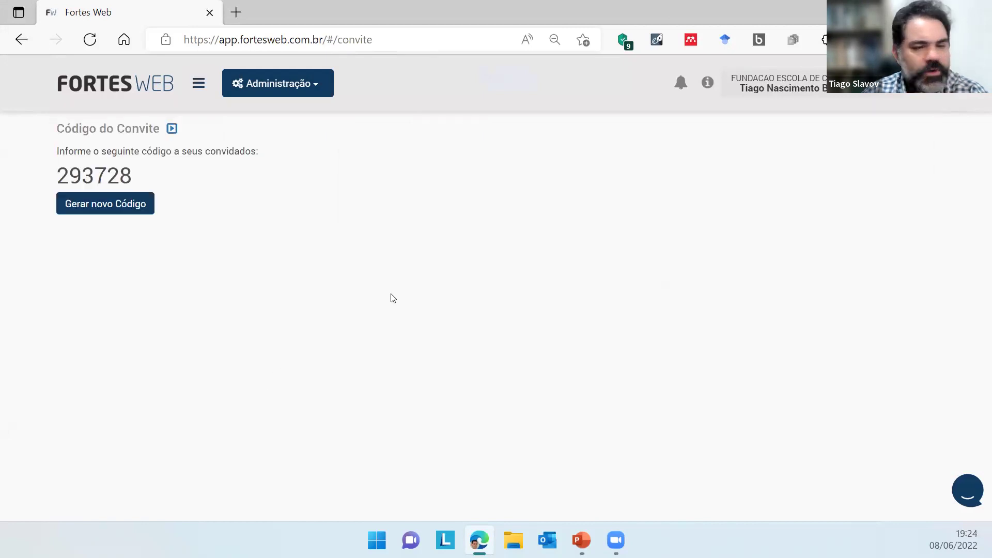
double_click(72, 175)
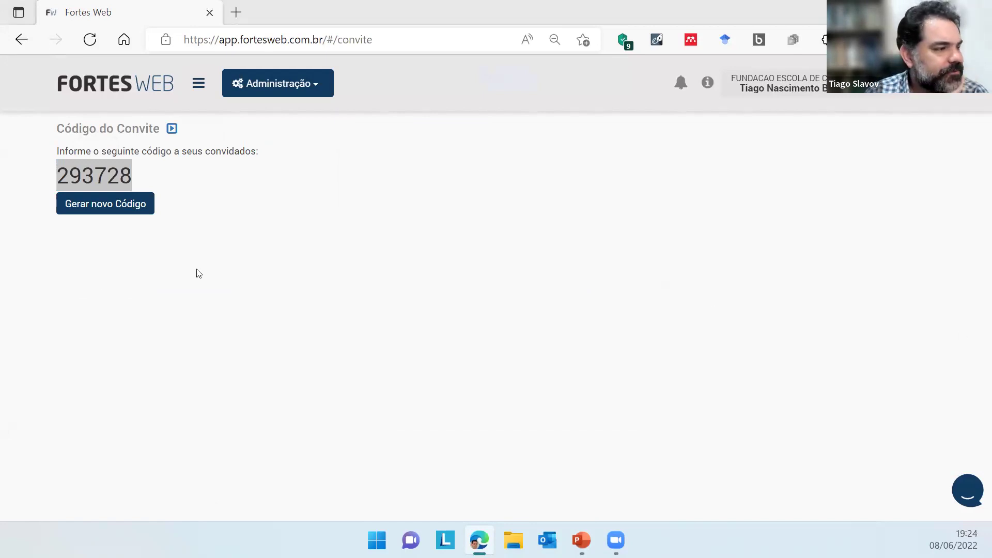
click(248, 284)
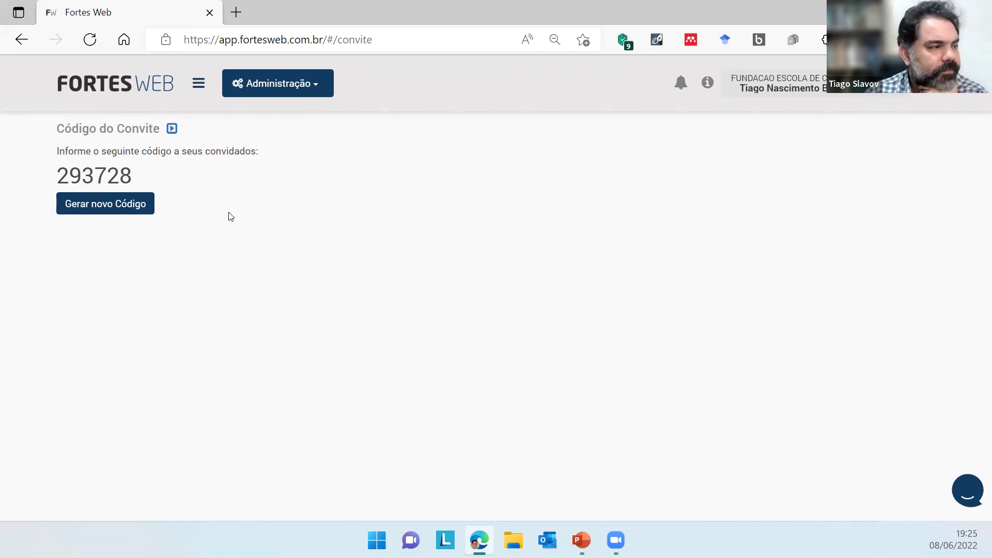
Check Usuários, return to Código do Convite, then reload Usuários showing four registered users.
click(199, 83)
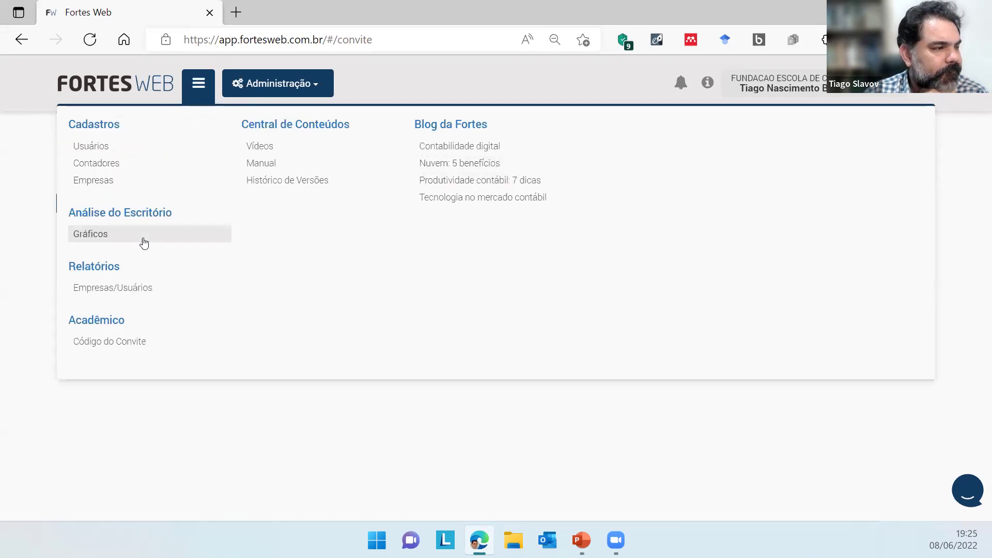
click(123, 149)
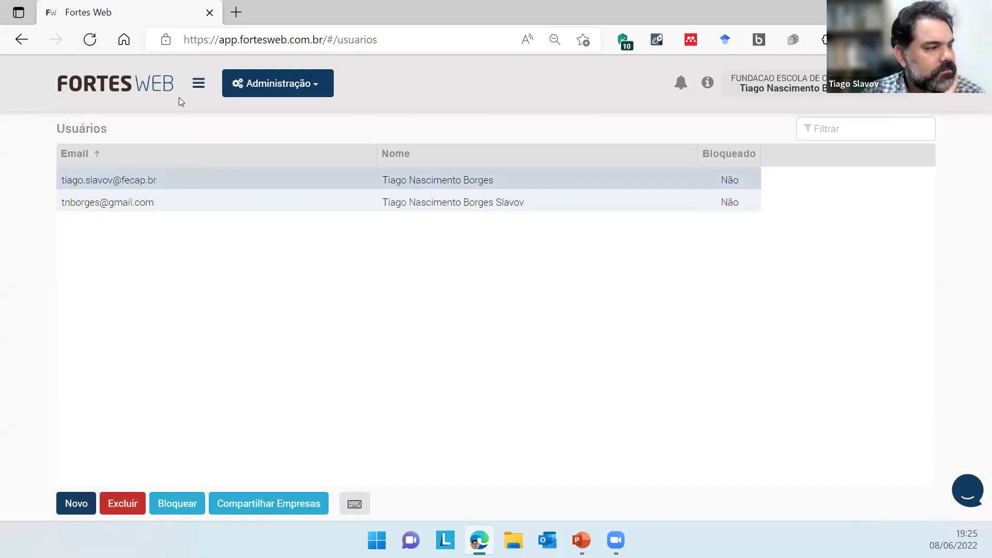
mouse_move(187, 100)
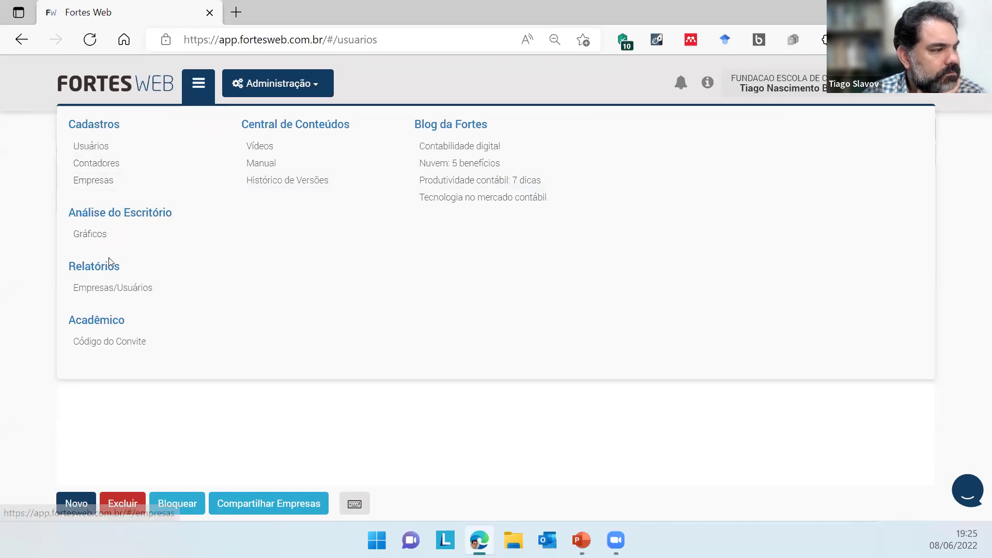
click(116, 345)
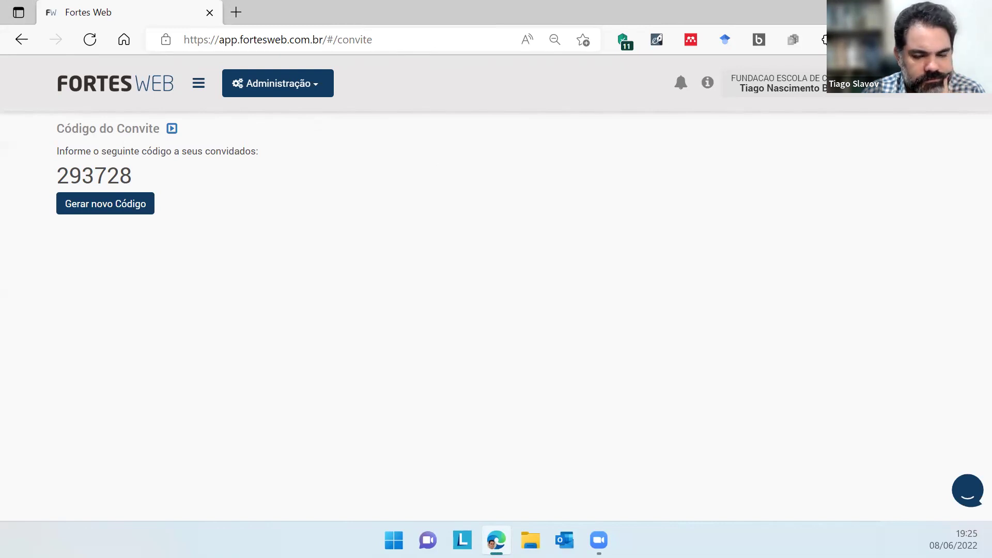
click(205, 93)
click(139, 151)
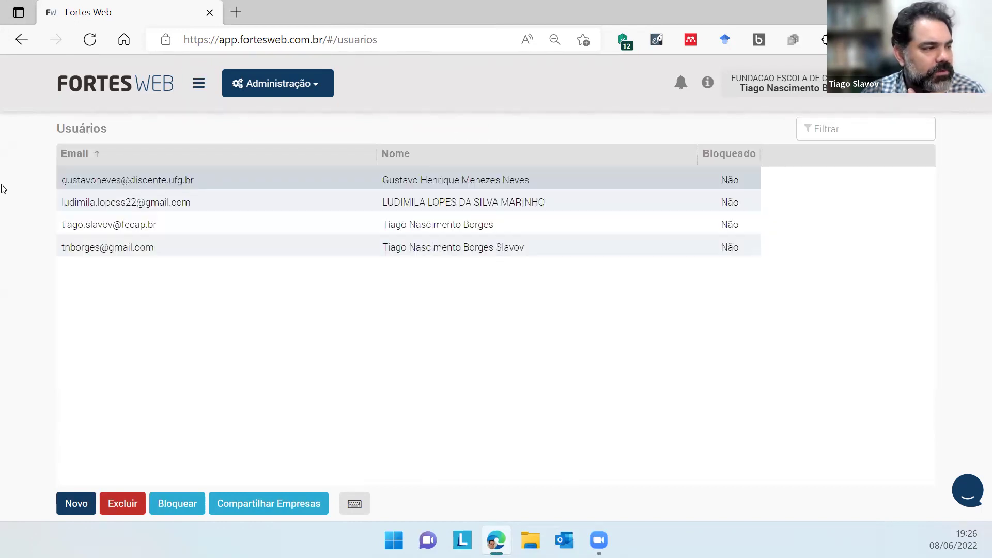
Visit the Empresas list, then go back to the Código do Convite page.
click(198, 83)
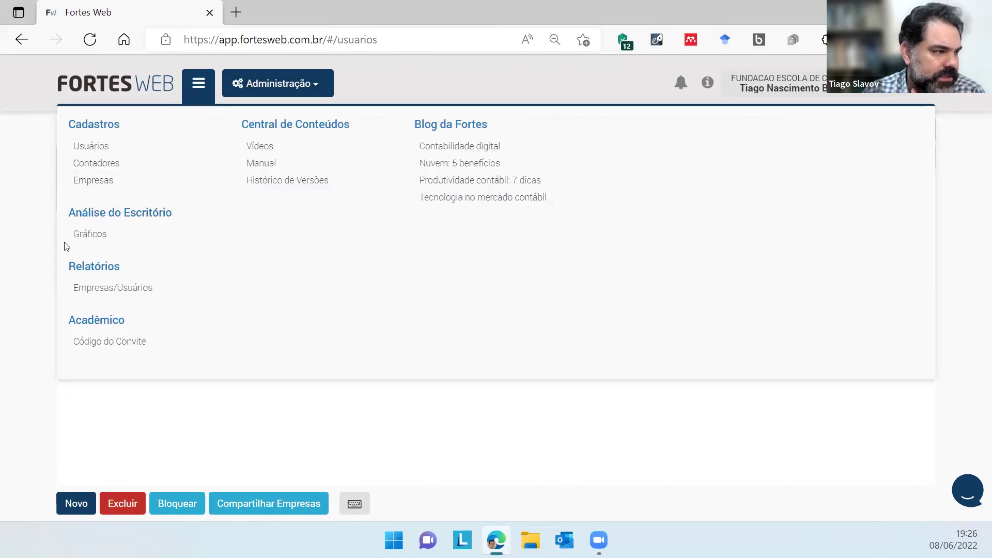
click(120, 183)
click(212, 91)
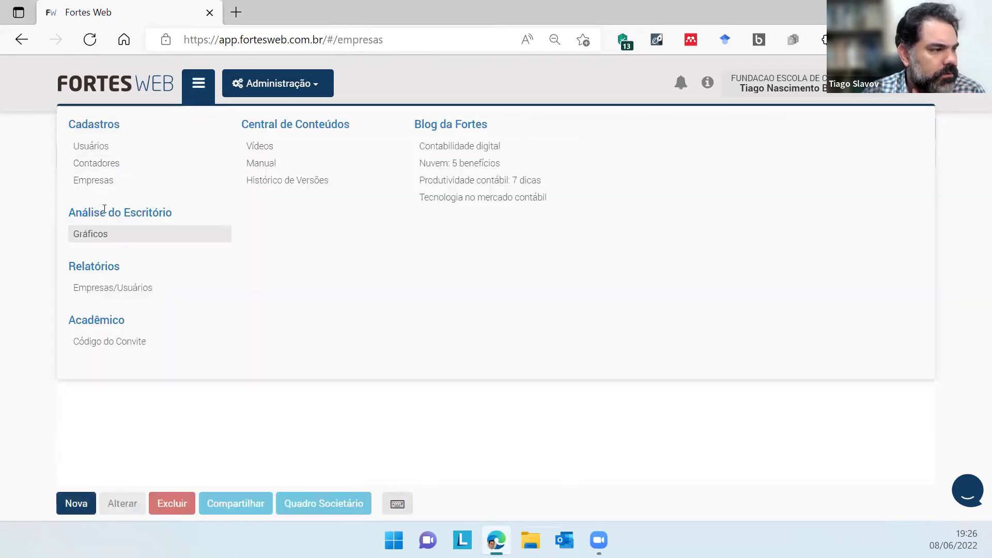
click(126, 342)
click(204, 75)
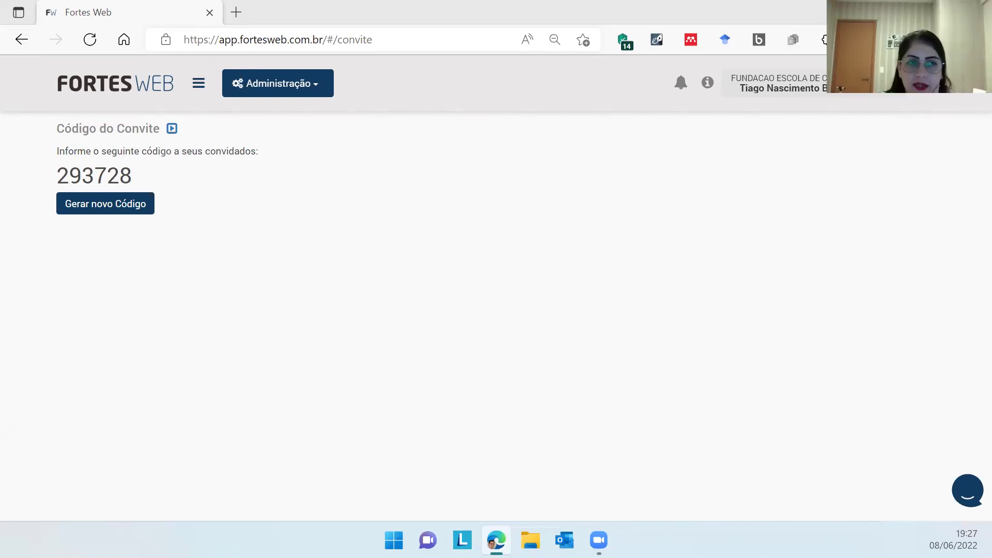
Zoom the Edge page in four steps, then bring up Fortes Web's main navigation menu.
click(970, 39)
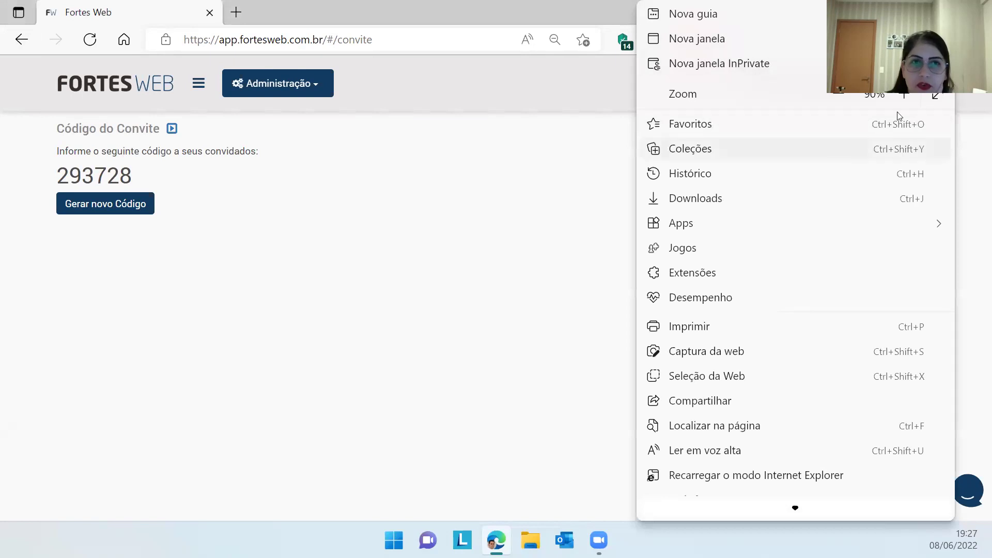
click(904, 97)
click(905, 97)
click(905, 98)
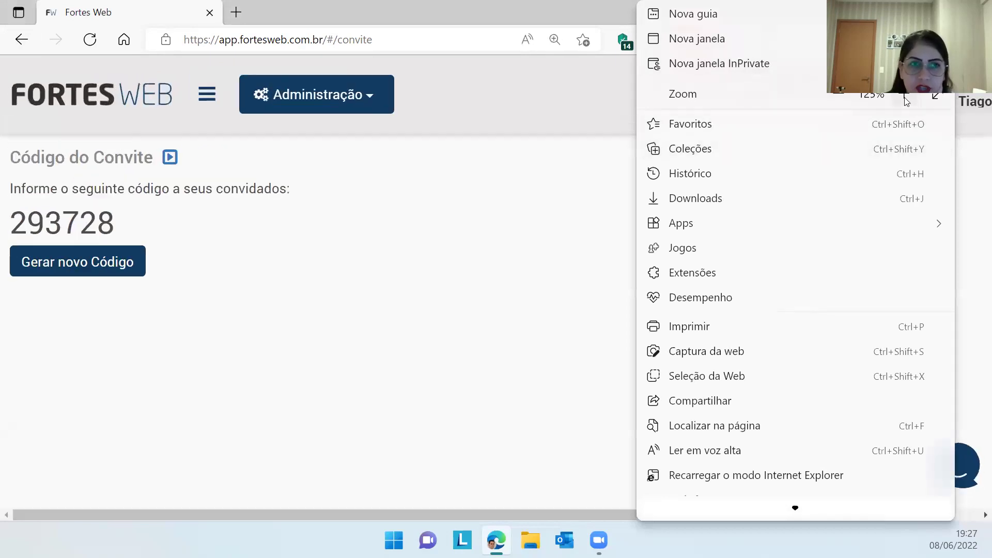
click(905, 98)
click(560, 5)
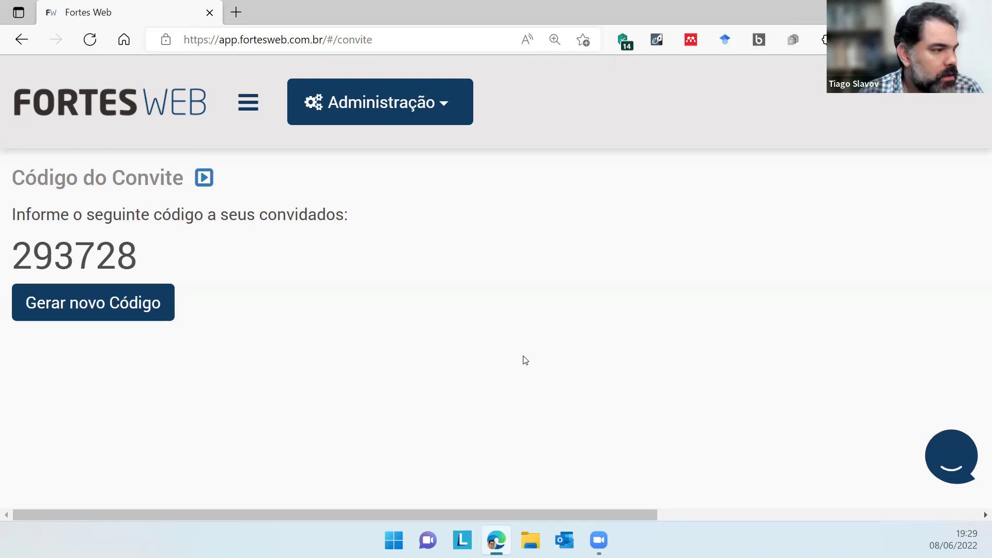
click(248, 113)
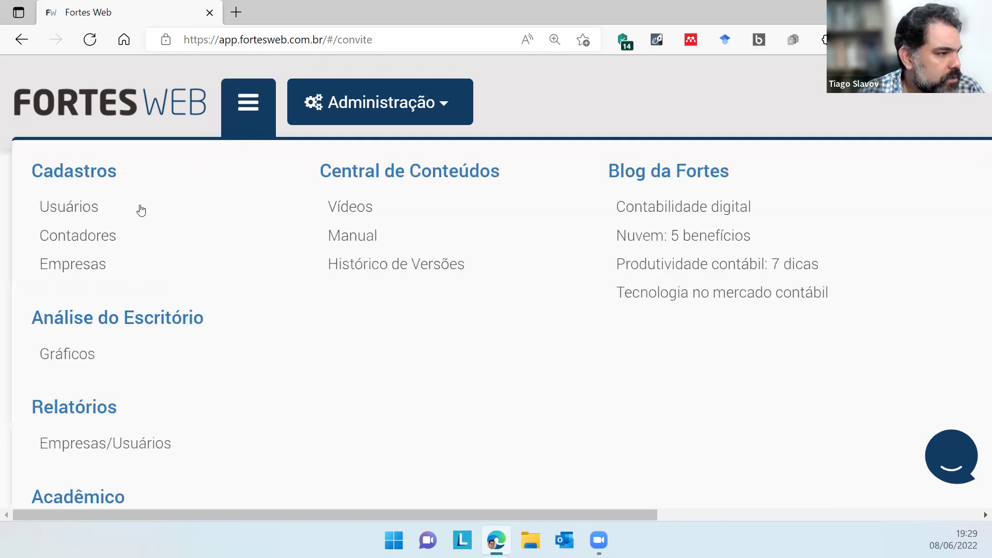
Open the registered users list and scroll through it.
click(140, 210)
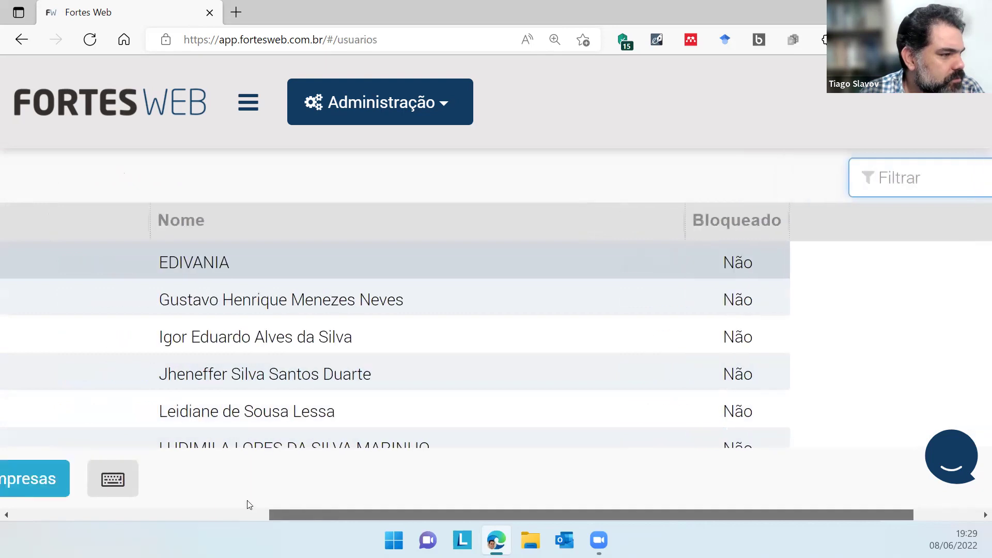
scroll(277, 355, down, 3)
scroll(279, 354, up, 3)
scroll(279, 354, down, 3)
scroll(284, 354, up, 3)
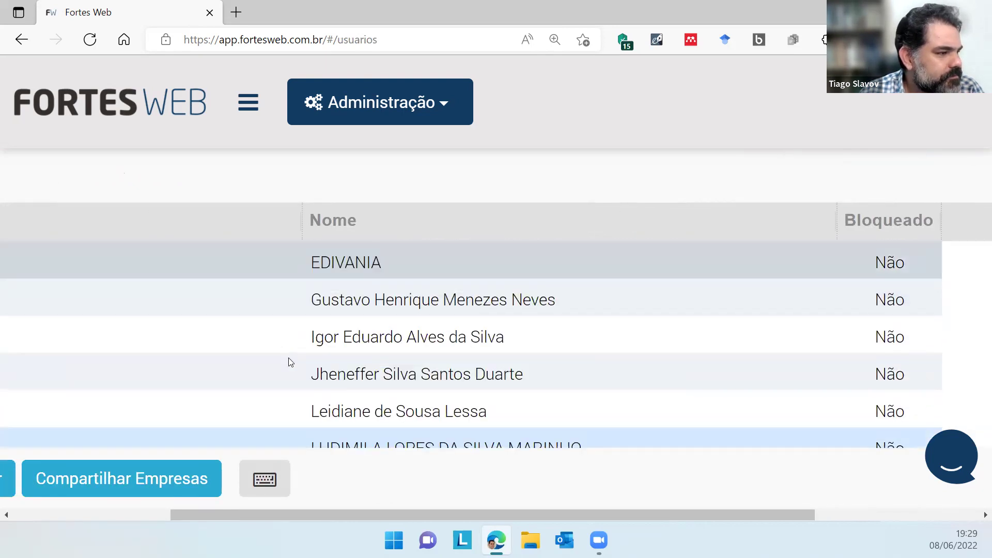
drag(425, 511, 165, 500)
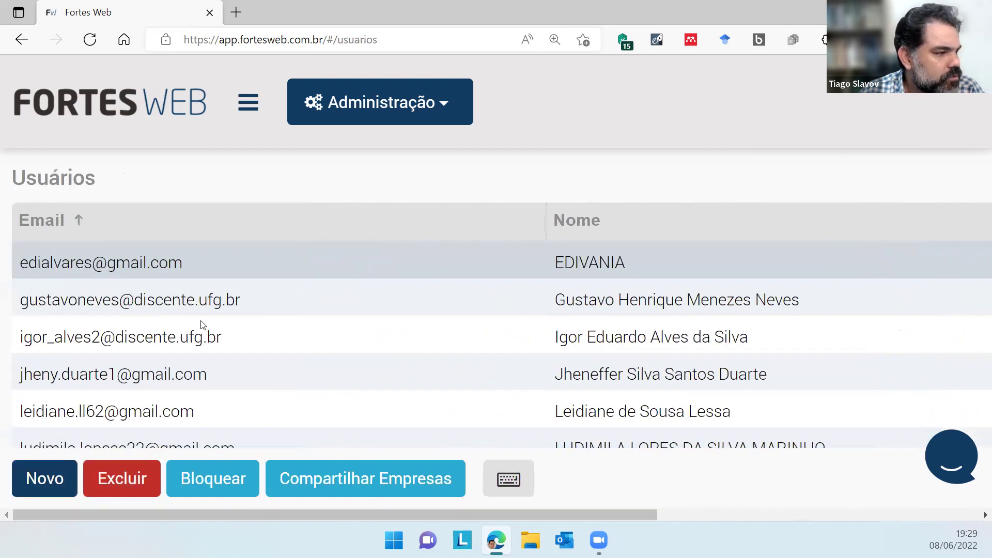
scroll(334, 330, down, 3)
scroll(288, 385, up, 1)
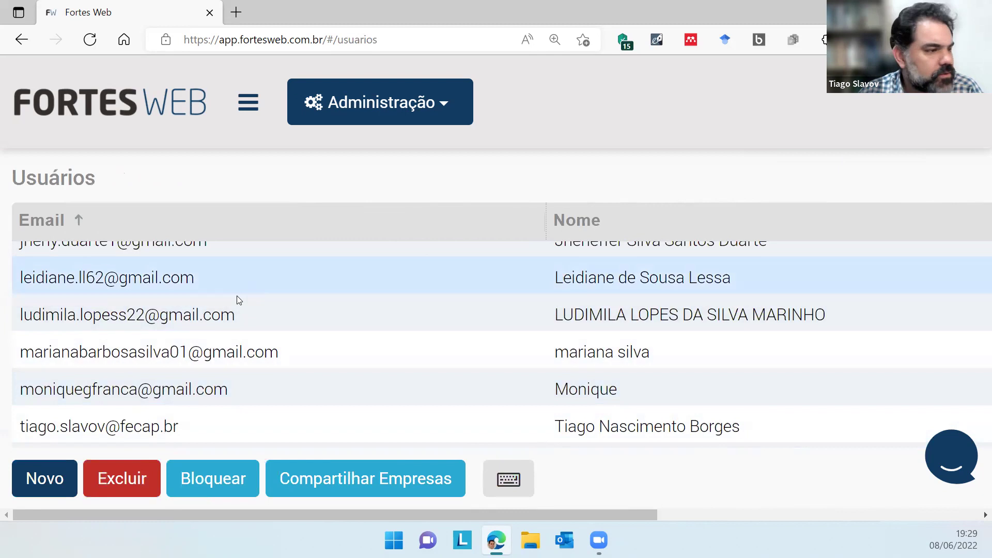
scroll(239, 300, up, 4)
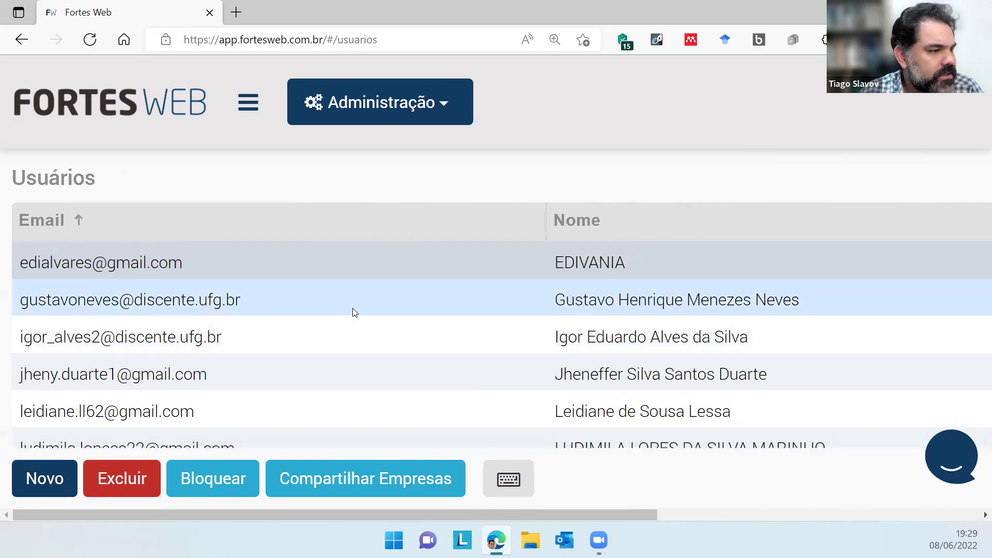
scroll(353, 310, down, 3)
scroll(348, 305, up, 4)
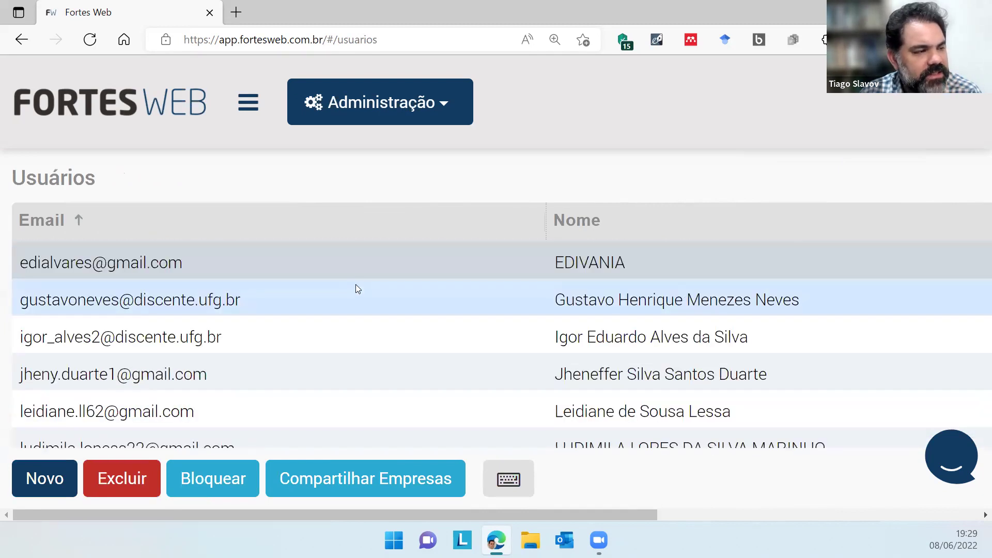
Reduce the Edge page zoom to 110% and return to the Código do Convite page.
click(248, 102)
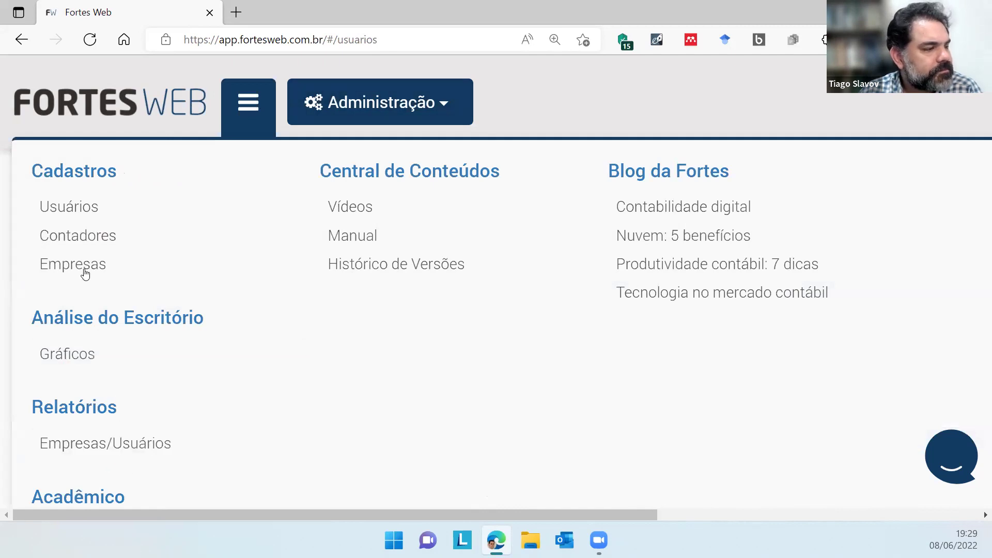
click(353, 423)
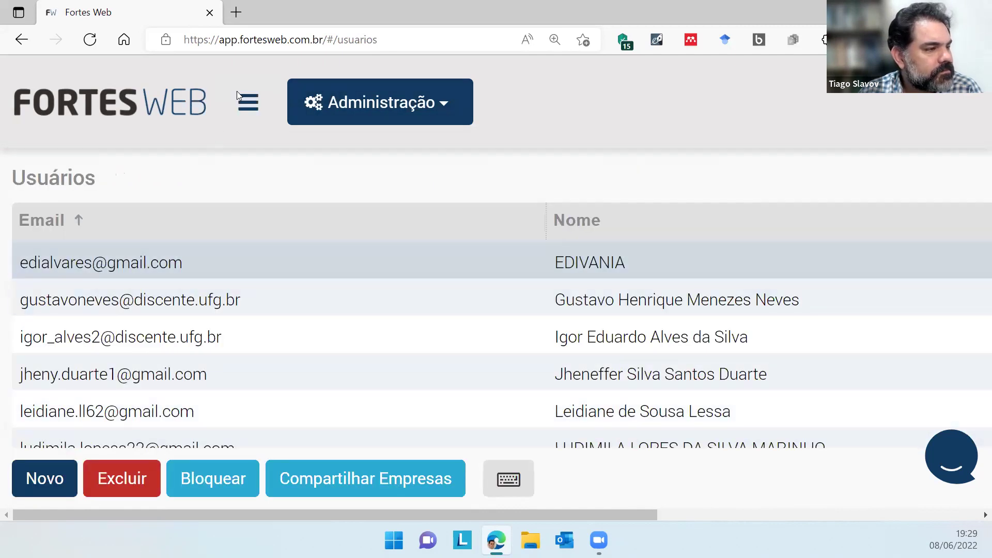
click(237, 91)
click(250, 290)
click(971, 39)
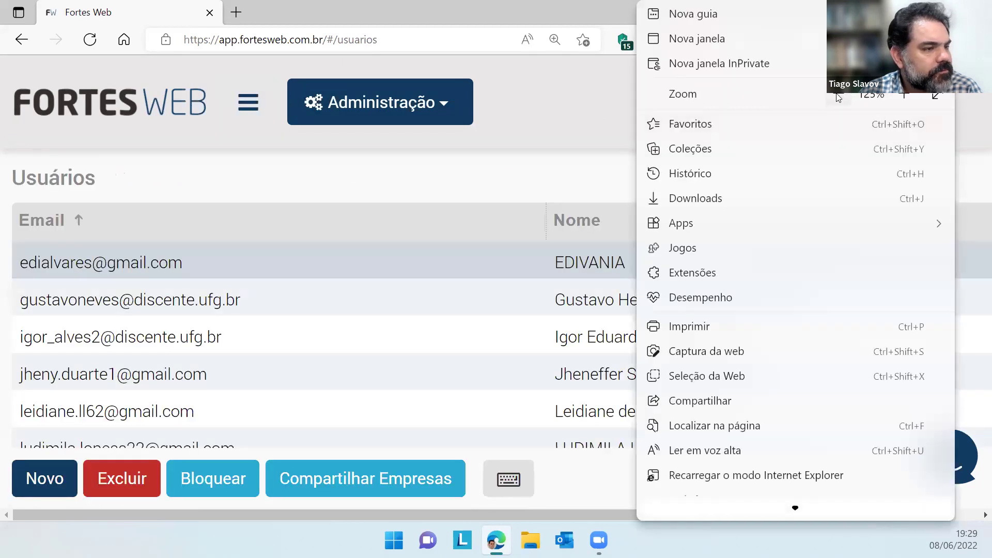
click(838, 96)
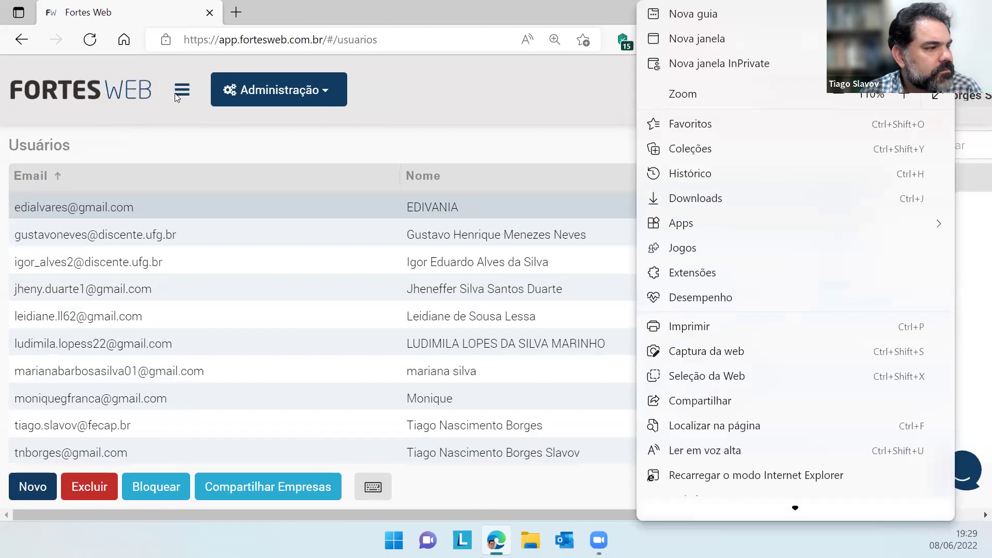
click(183, 88)
click(77, 408)
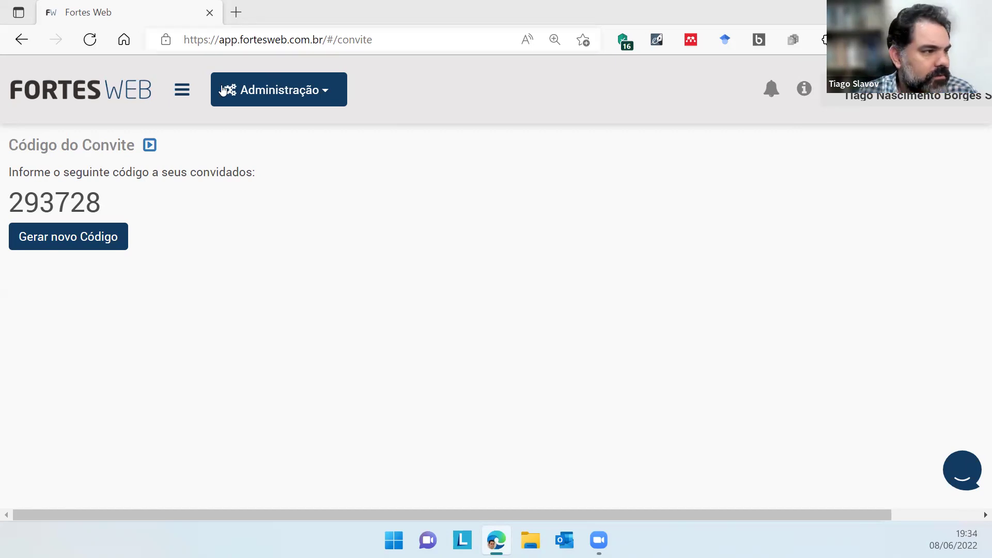
Open Cadastros > Usuários, scroll the table back left, and select the first user.
click(194, 84)
click(98, 174)
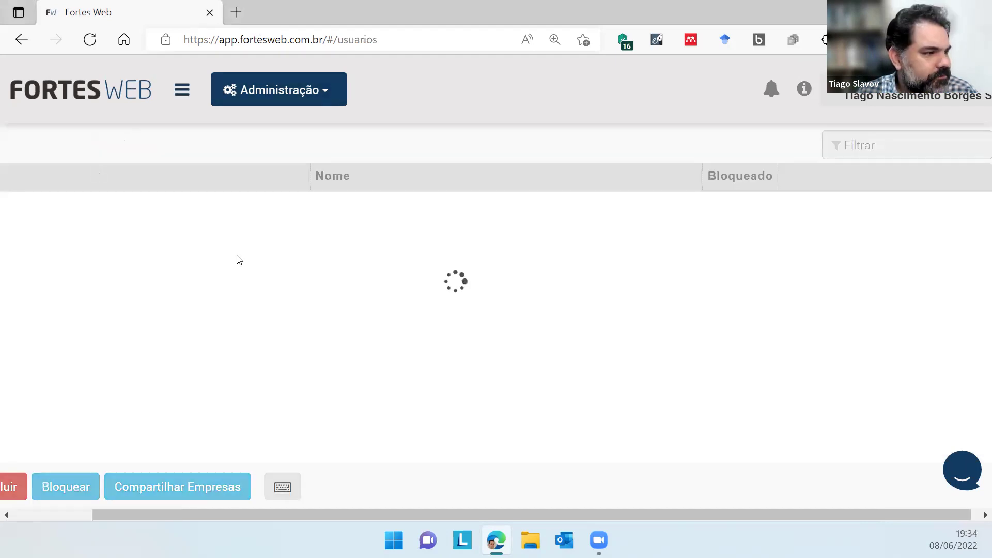
scroll(400, 302, down, 3)
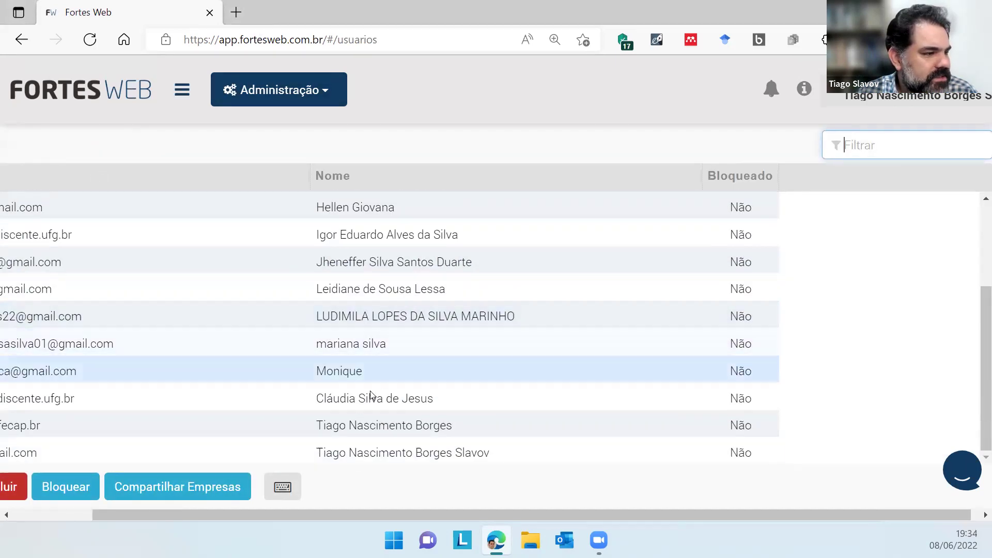
scroll(371, 398, up, 3)
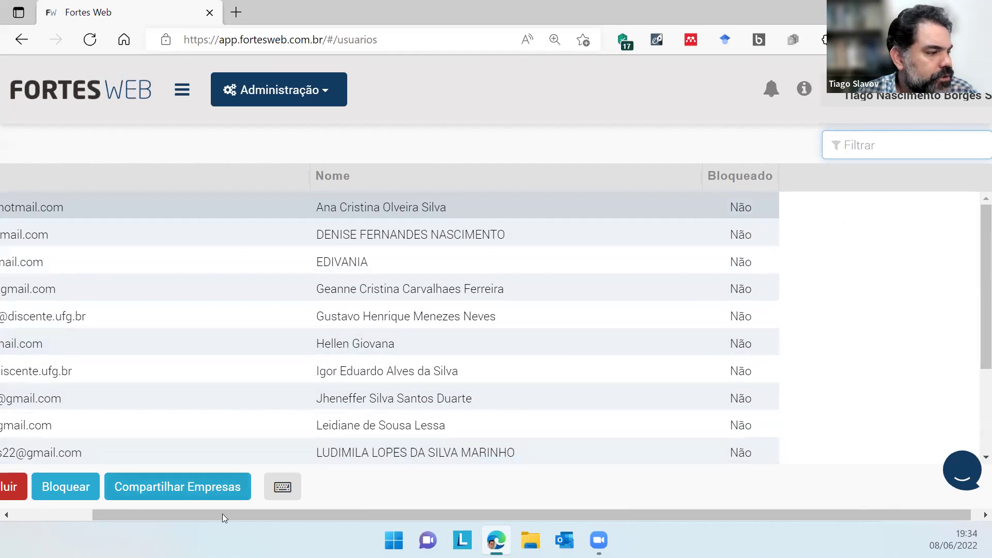
drag(222, 513, 120, 506)
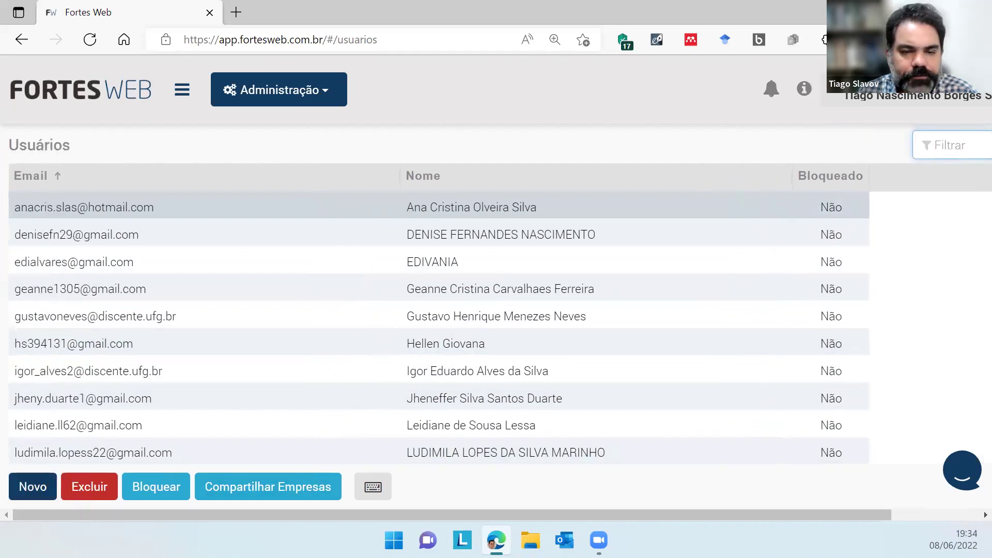
click(180, 91)
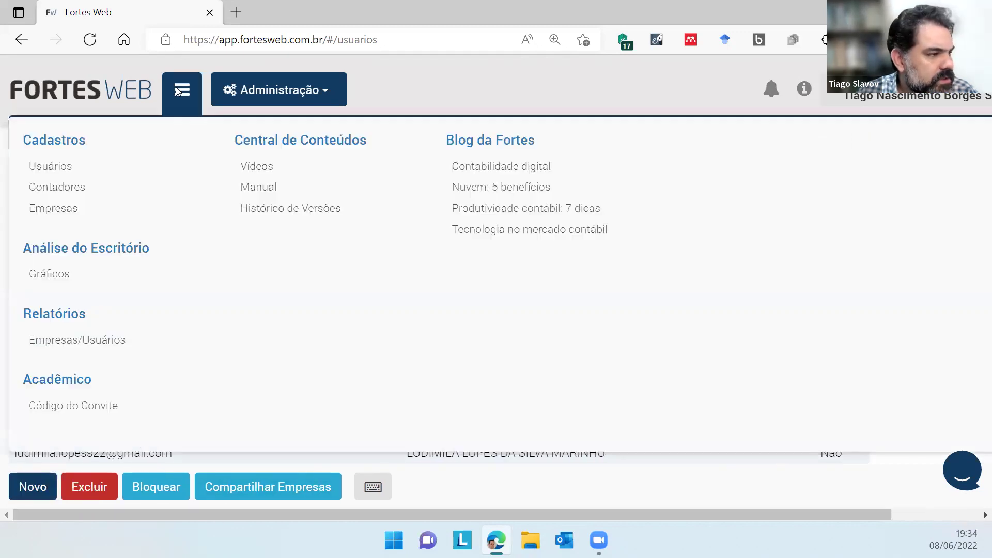
click(179, 92)
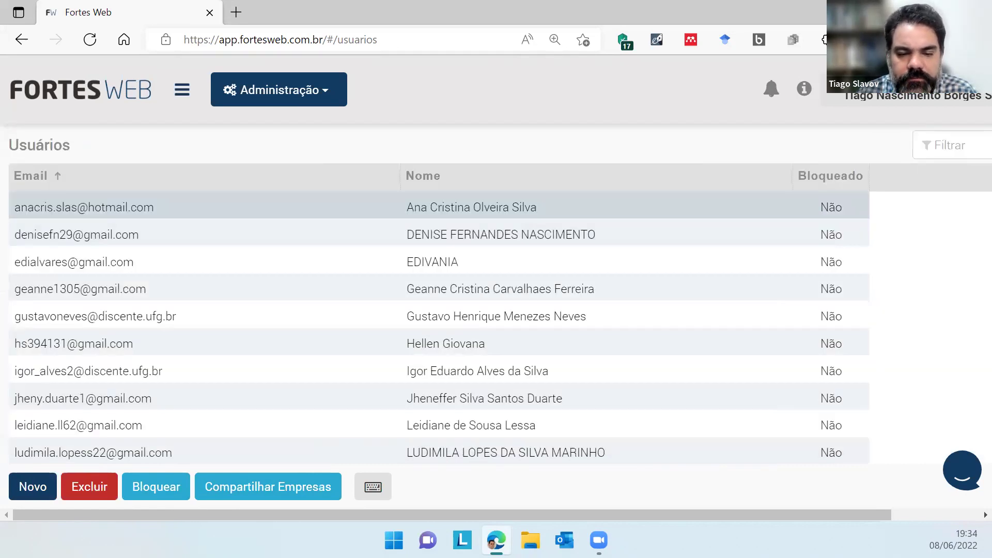
click(191, 214)
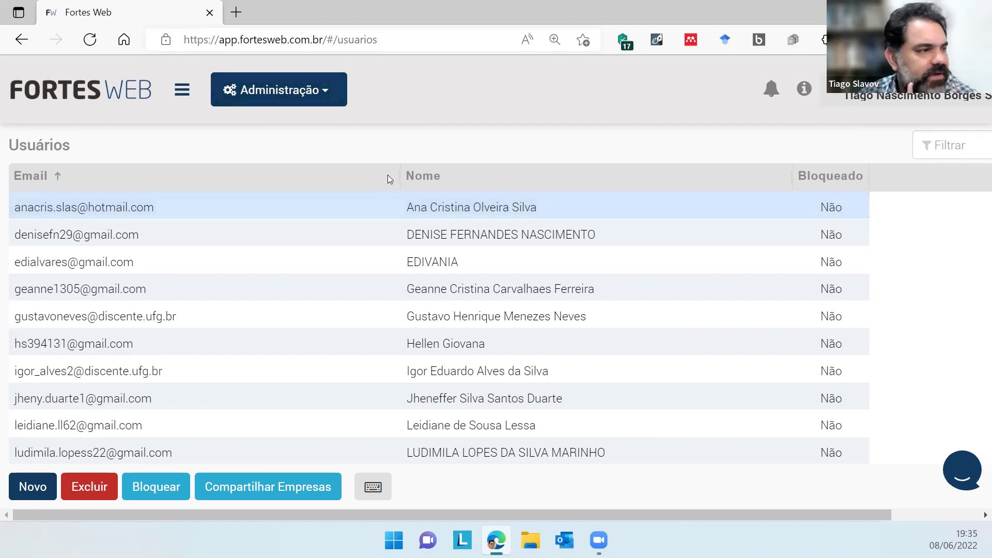
Open Cadastros > Empresas to view the still-empty companies list.
click(245, 92)
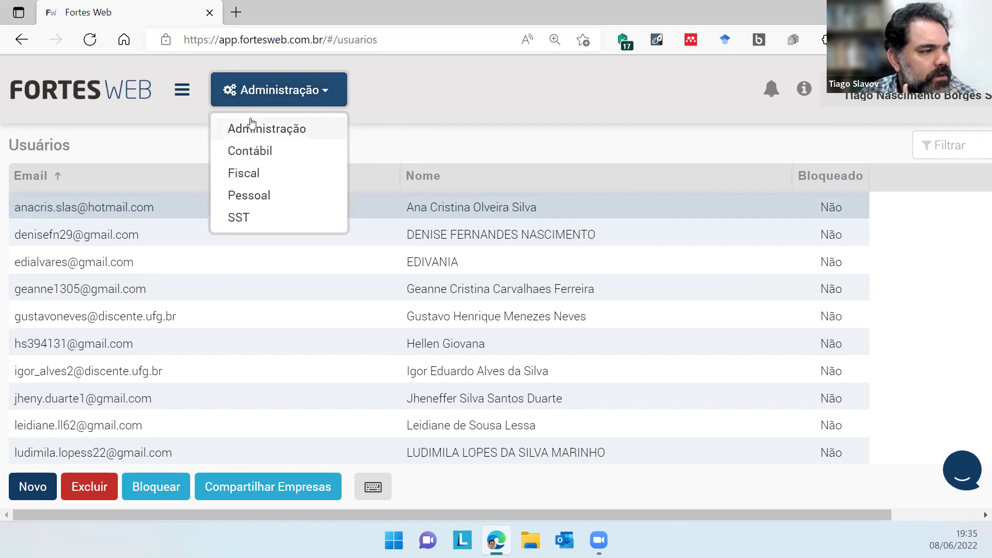
mouse_move(182, 90)
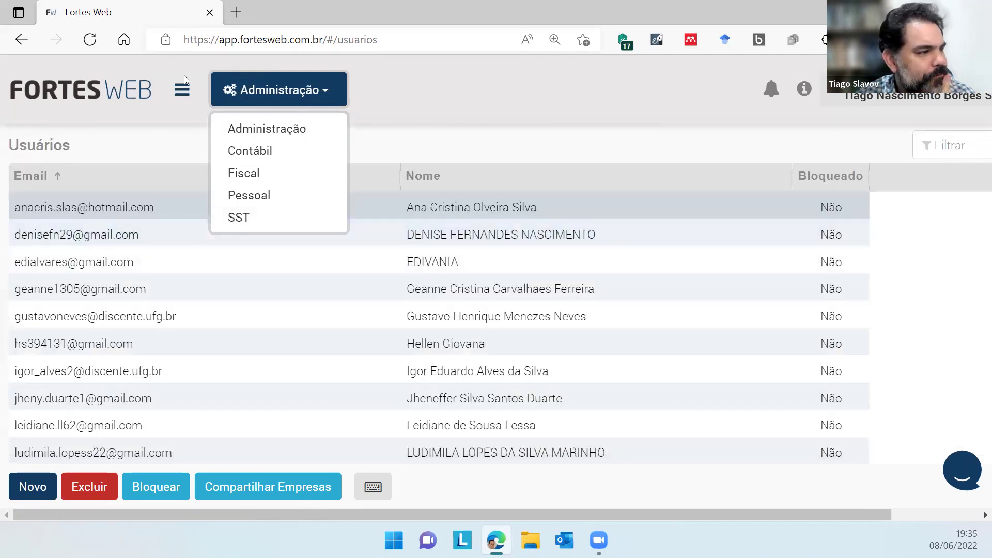
click(92, 211)
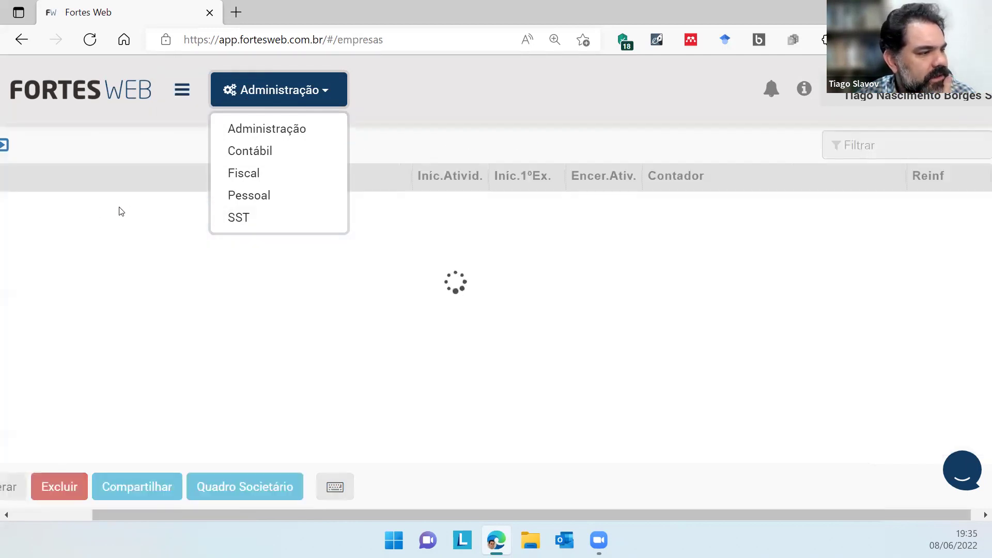
drag(404, 511, 324, 515)
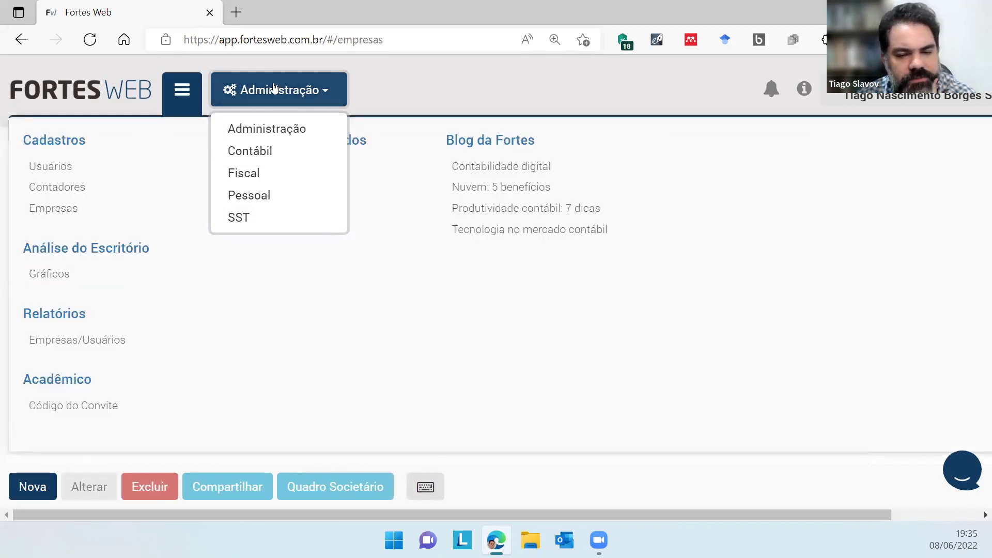
click(52, 209)
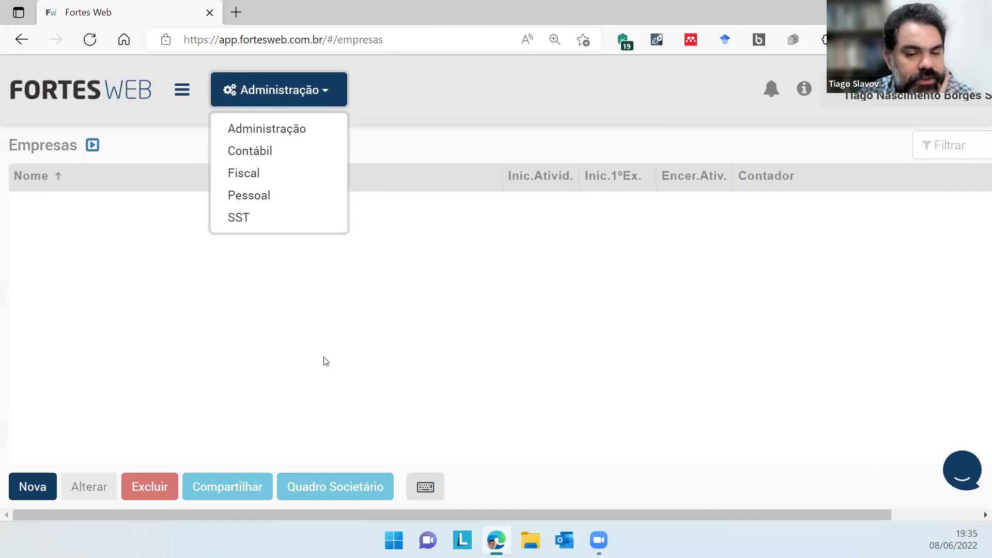
Start a new company and enter CNPJ base 01.011.900 so the check digits fill in.
click(30, 485)
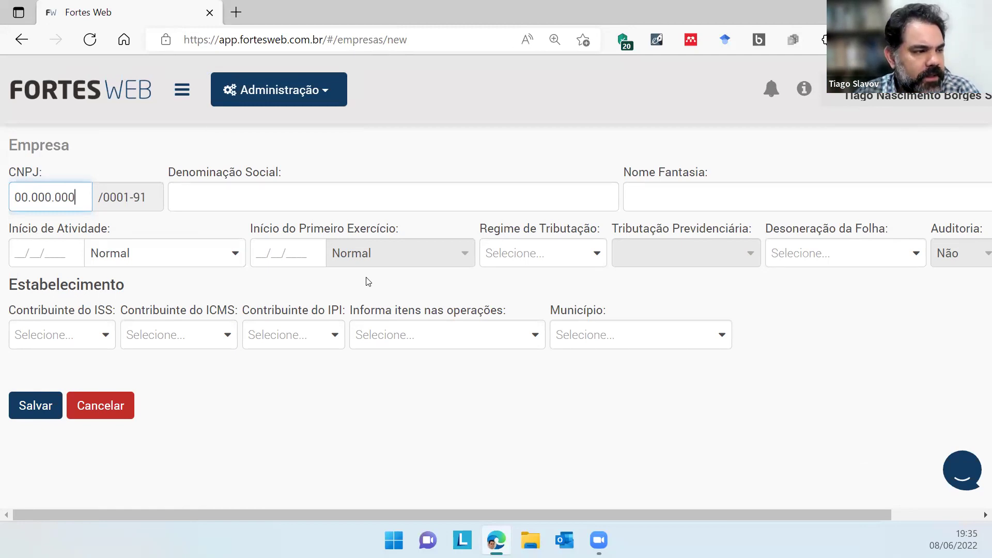
double_click(63, 201)
drag(63, 201, 132, 197)
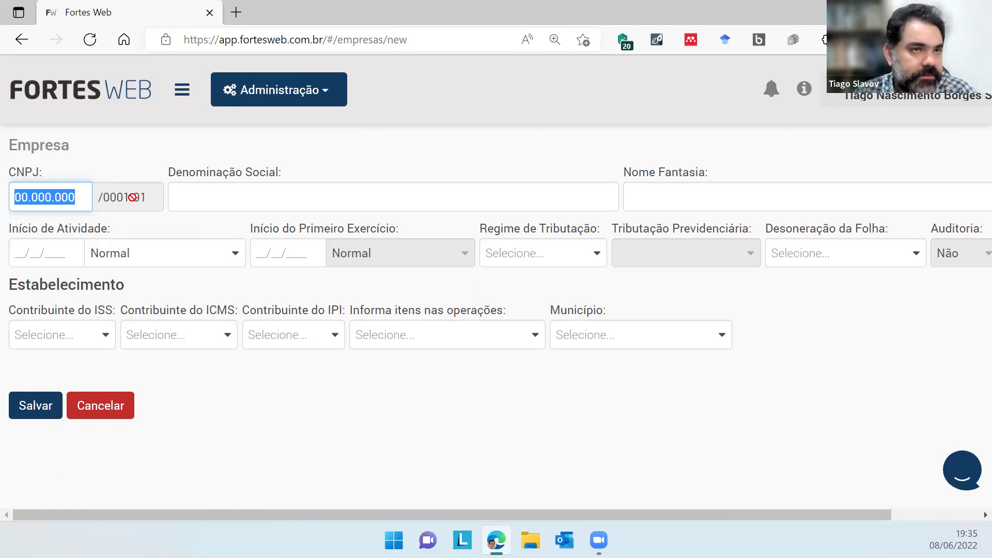
drag(133, 197, 133, 197)
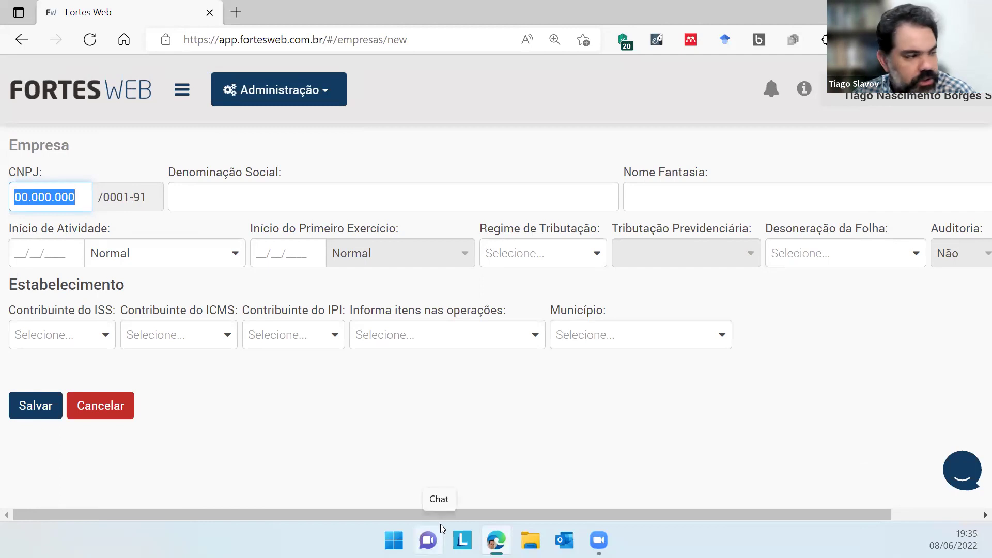
text(01)
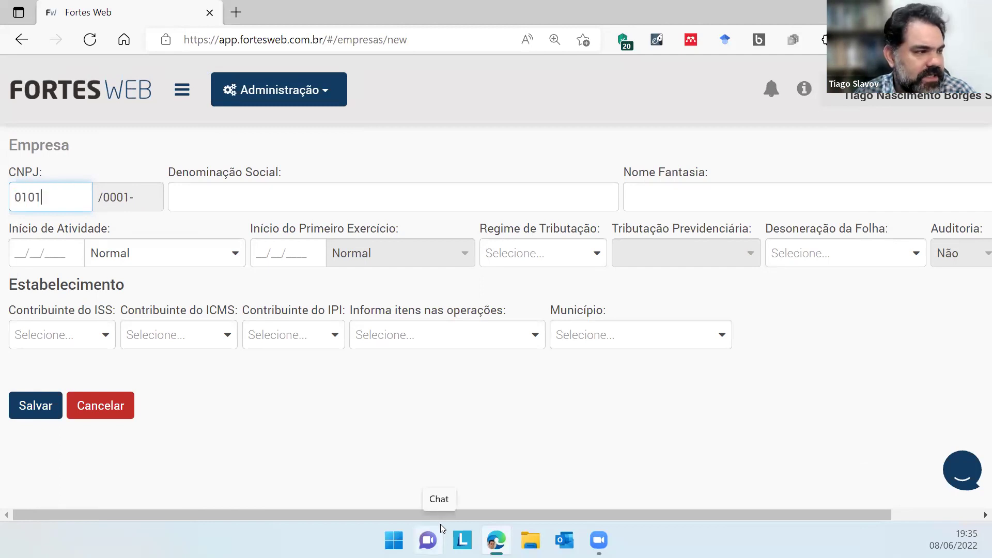
text(.011.900)
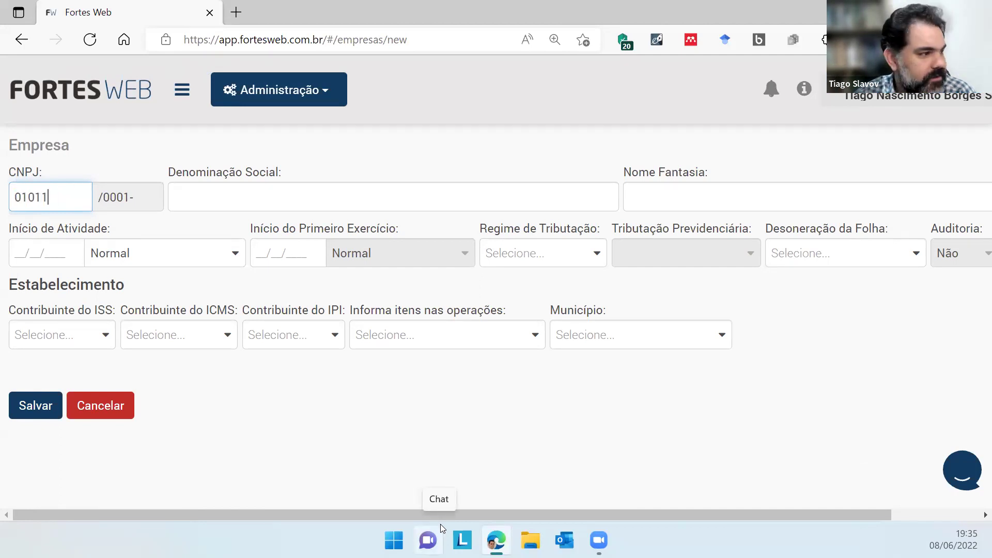
key(Tab)
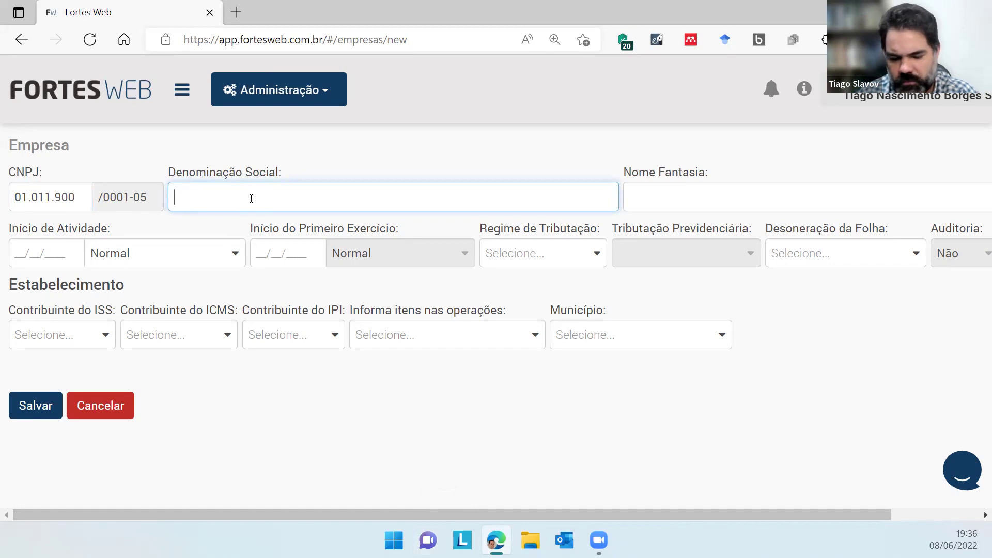
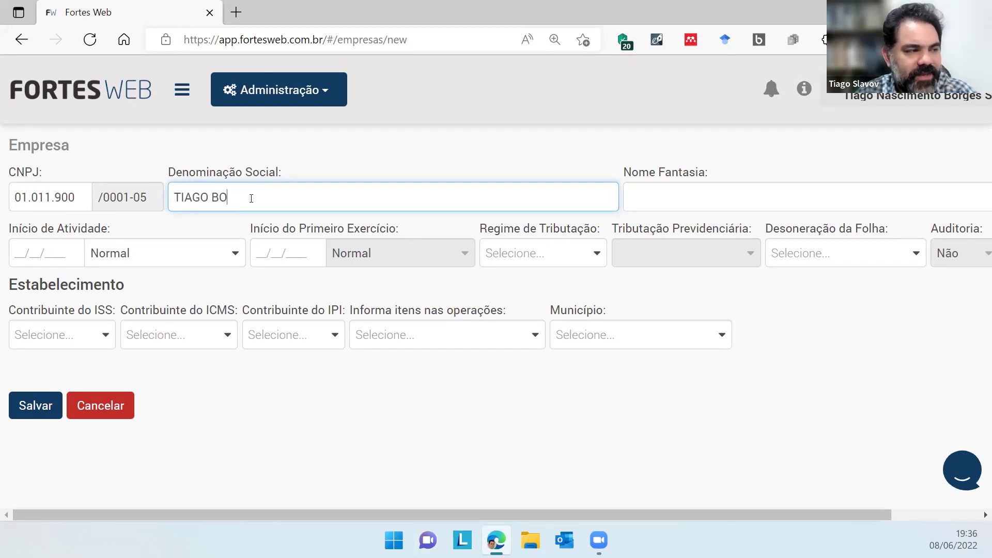
Enter the company's name in capitals as both Denominação Social and Nome Fantasia.
key(Tab)
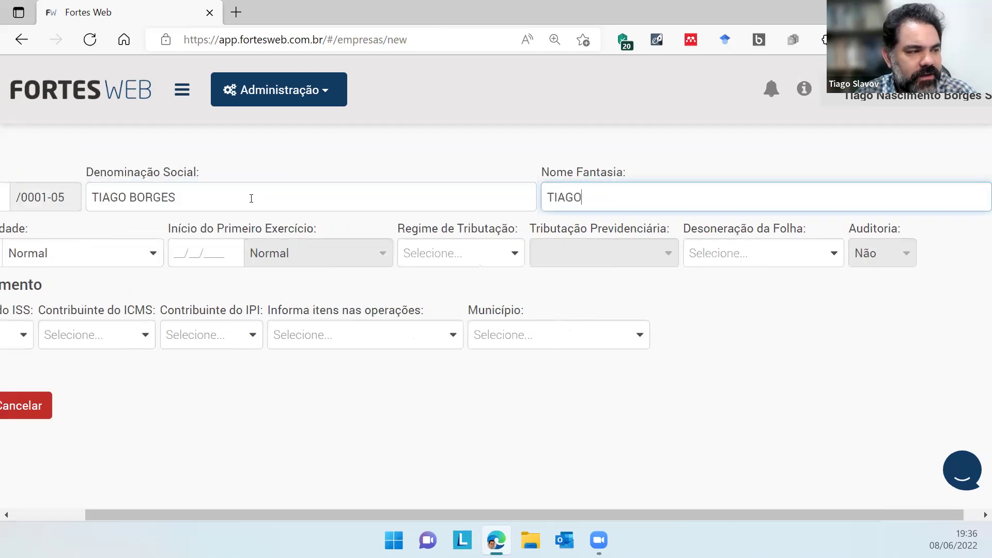
key(Tab)
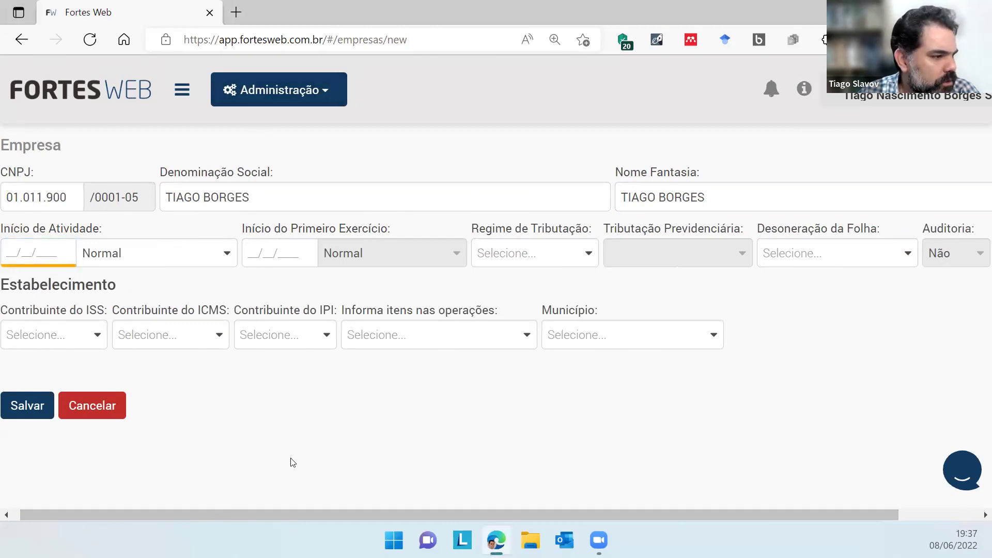
Set Início de Atividade to 01/01/2022 and keep Normal as the activity start type.
scroll(171, 517, left, 1)
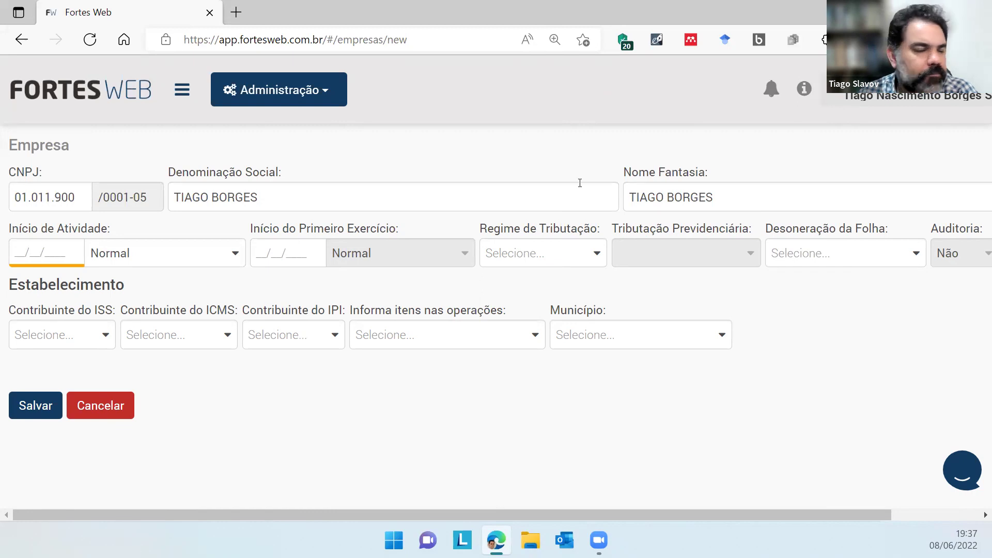
click(183, 91)
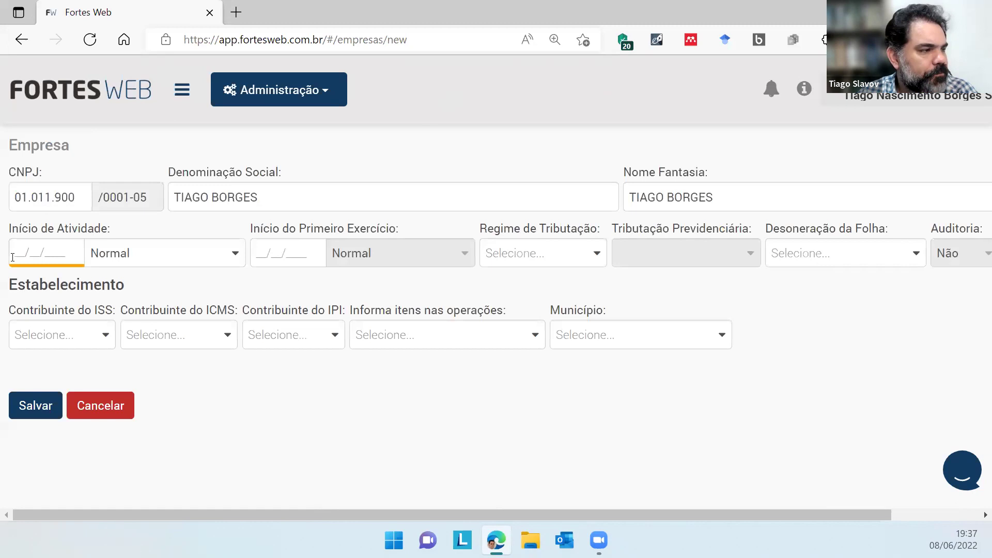
click(12, 256)
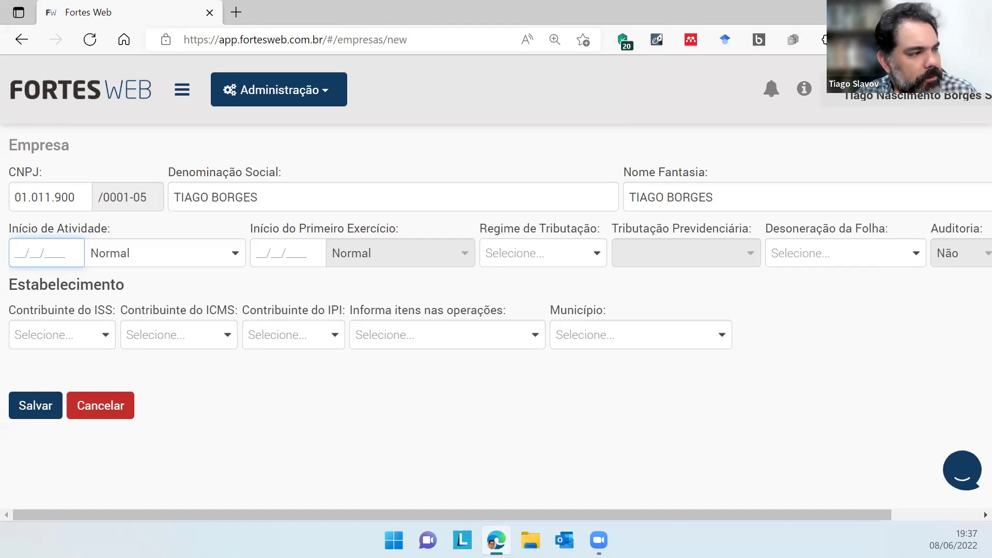
text(01)
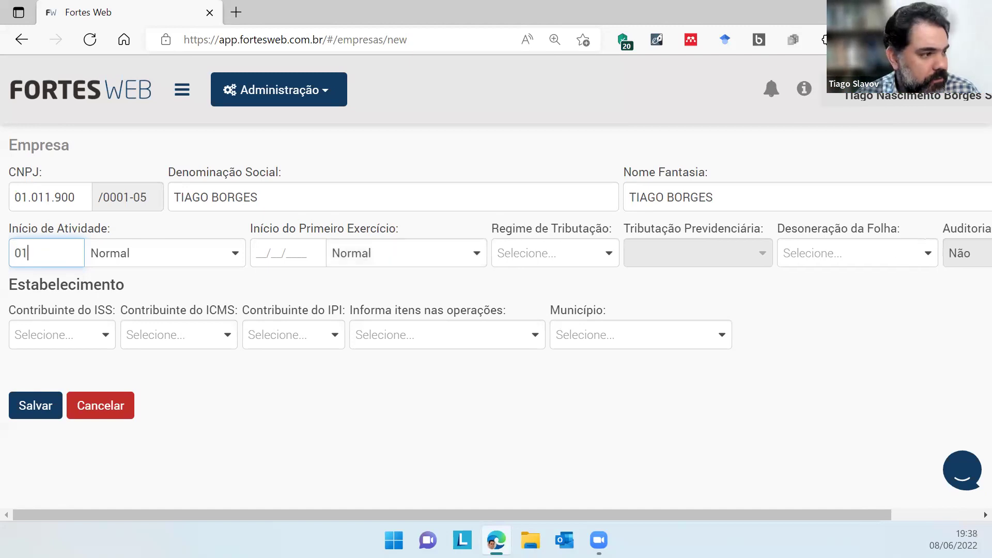
text(/01/2022)
key(Tab)
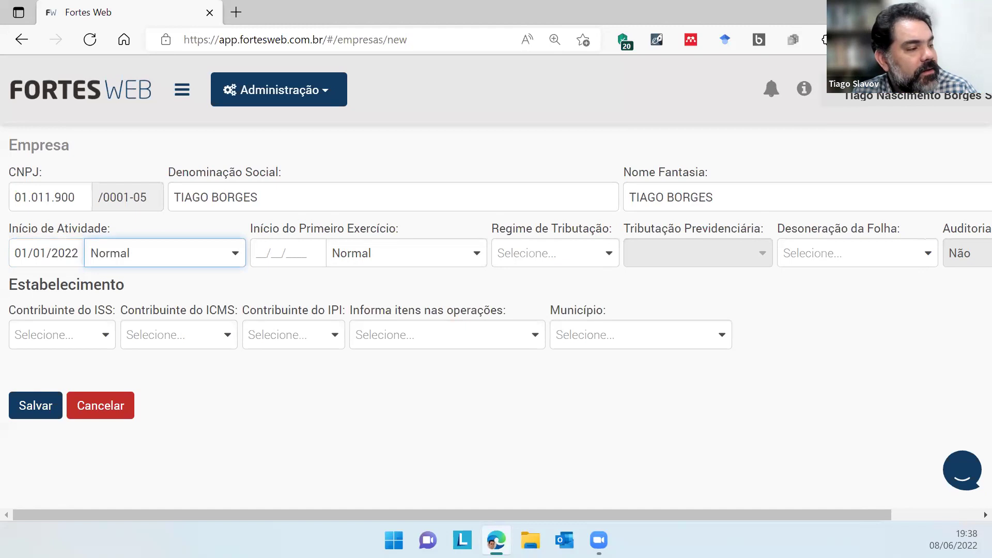
click(233, 261)
click(293, 287)
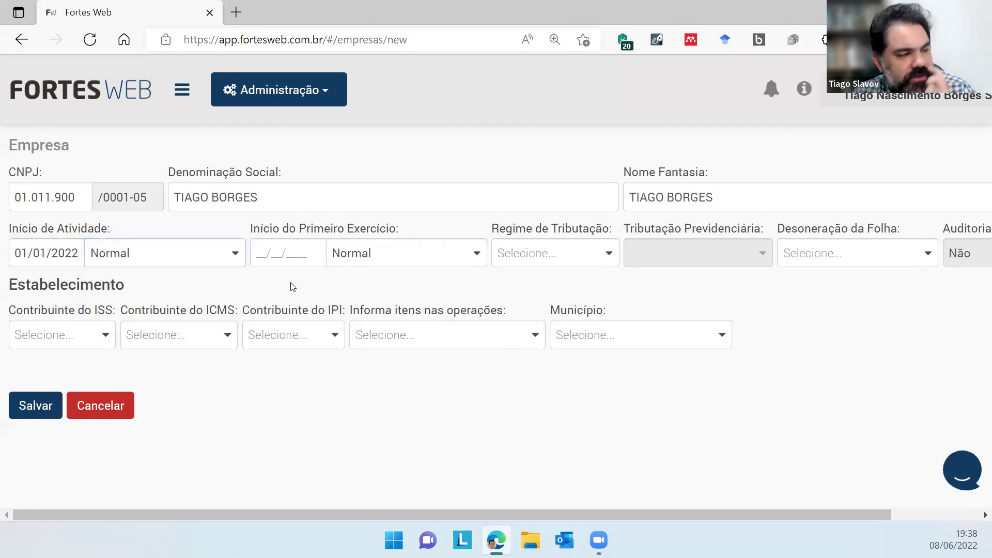
click(231, 263)
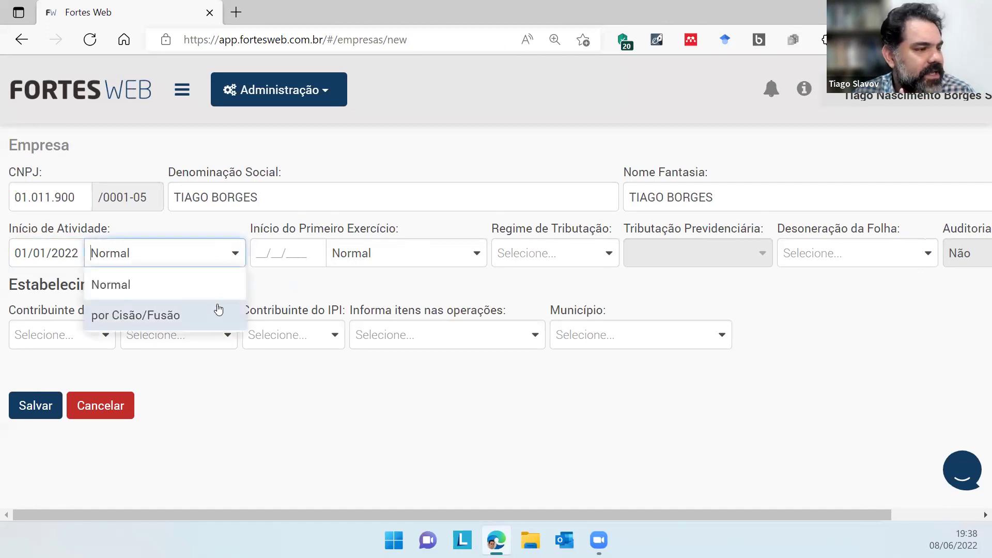
click(282, 285)
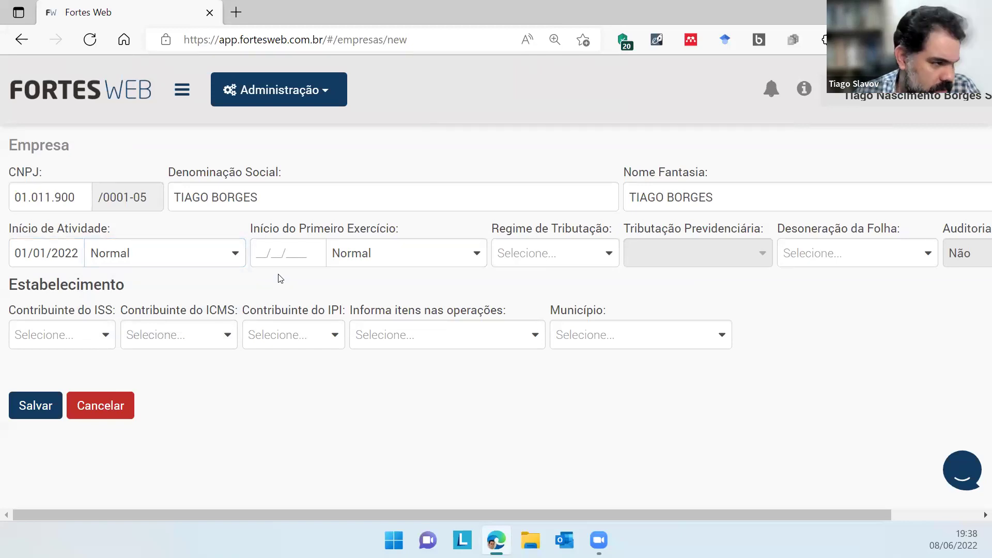
Set Início do Primeiro Exercício to 01/01/2022.
click(257, 253)
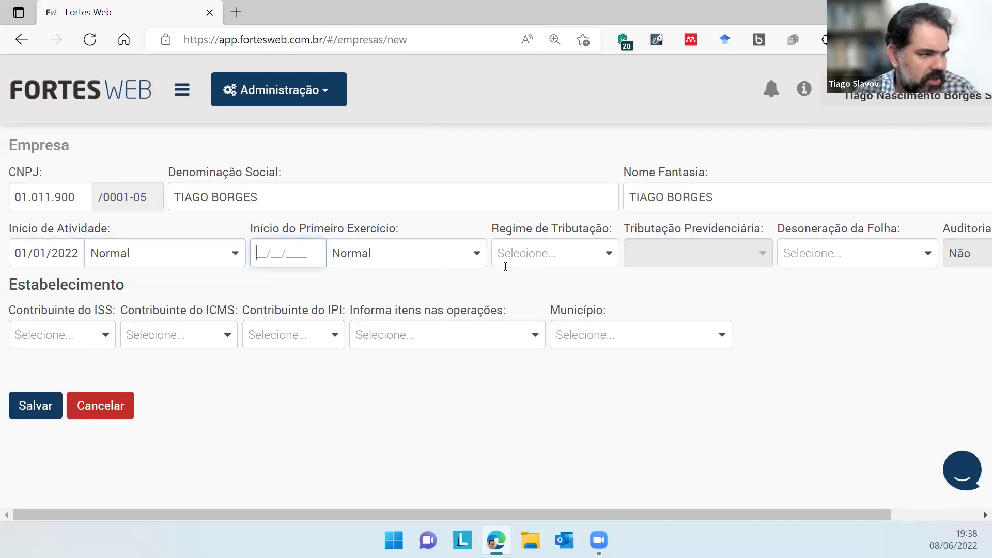
text(0)
text(1/01/2022)
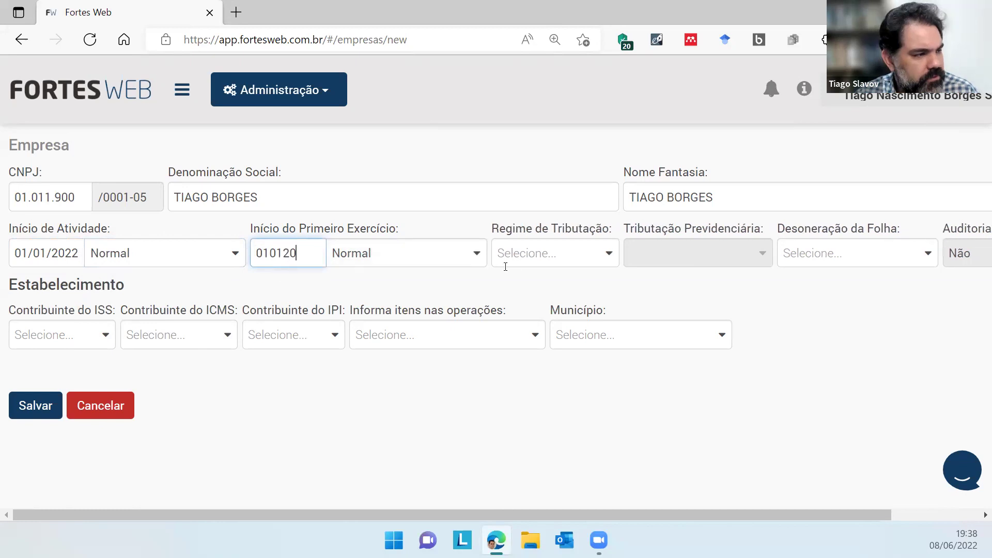
key(Tab)
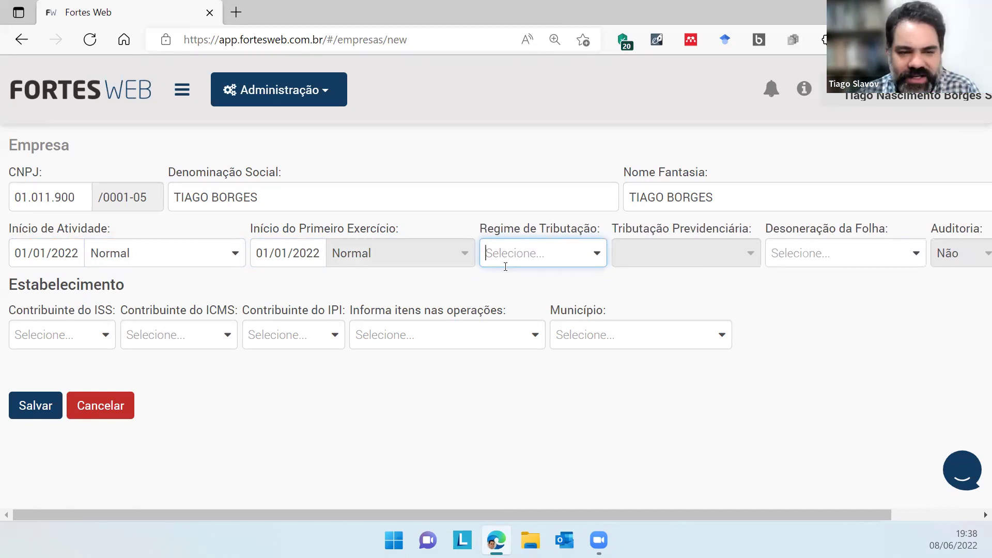
Choose Lucro Real as the company's Regime de Tributação.
click(595, 257)
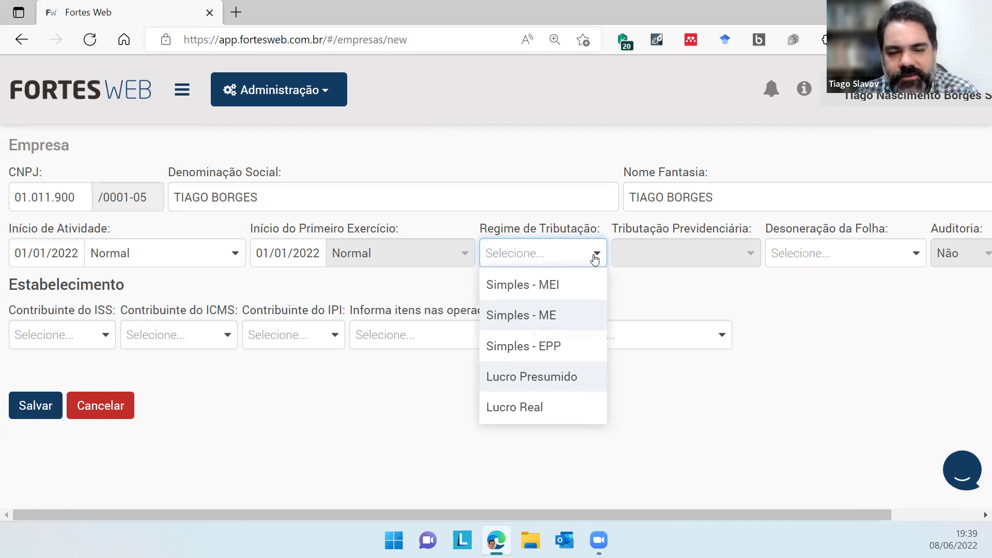
click(567, 408)
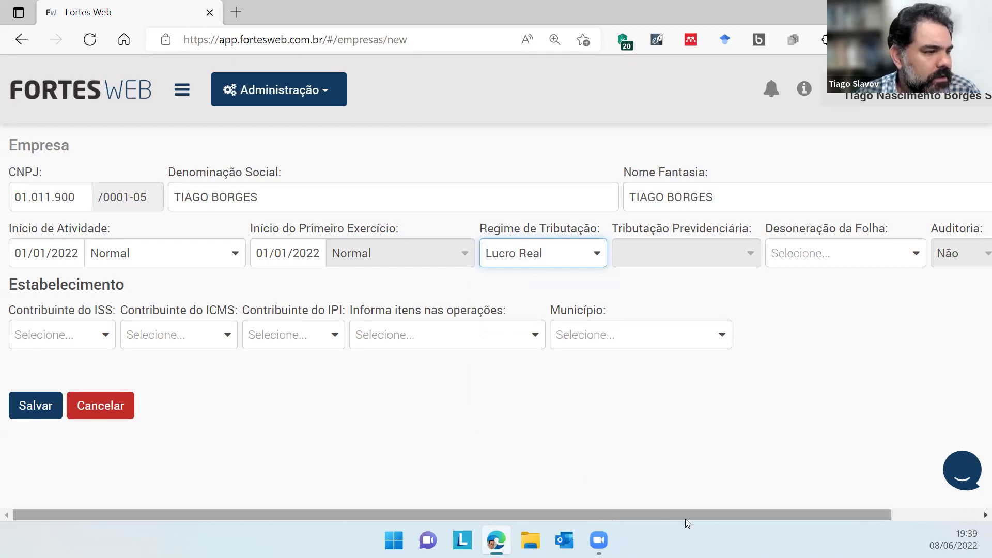
drag(685, 518, 772, 518)
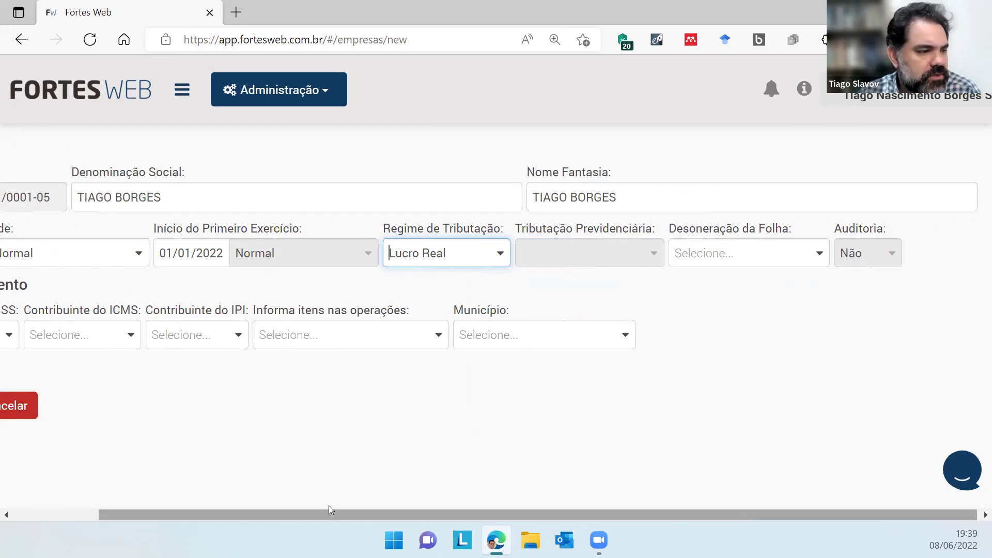
drag(328, 514, 243, 515)
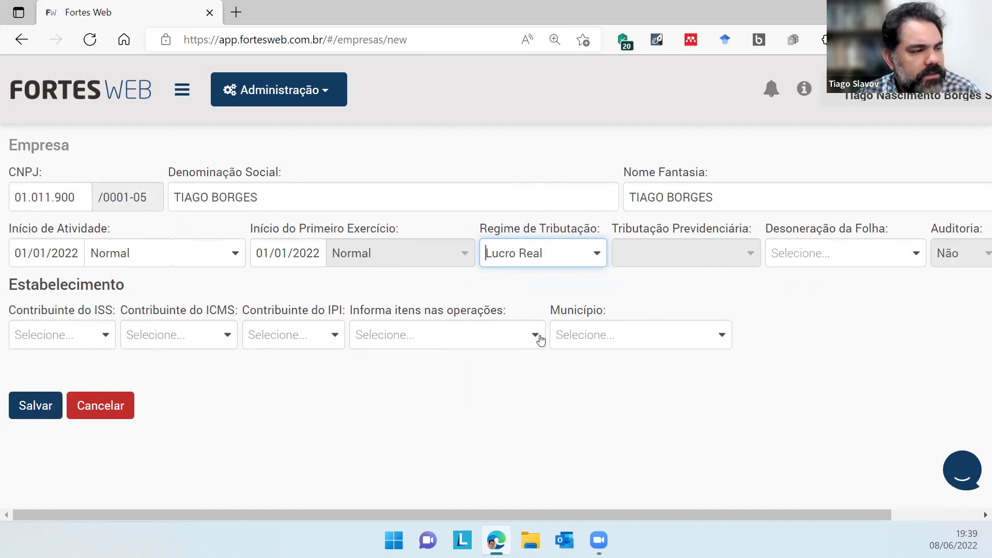
Set the establishment's municipality to Goiânia - GO and attempt to save the form.
click(722, 336)
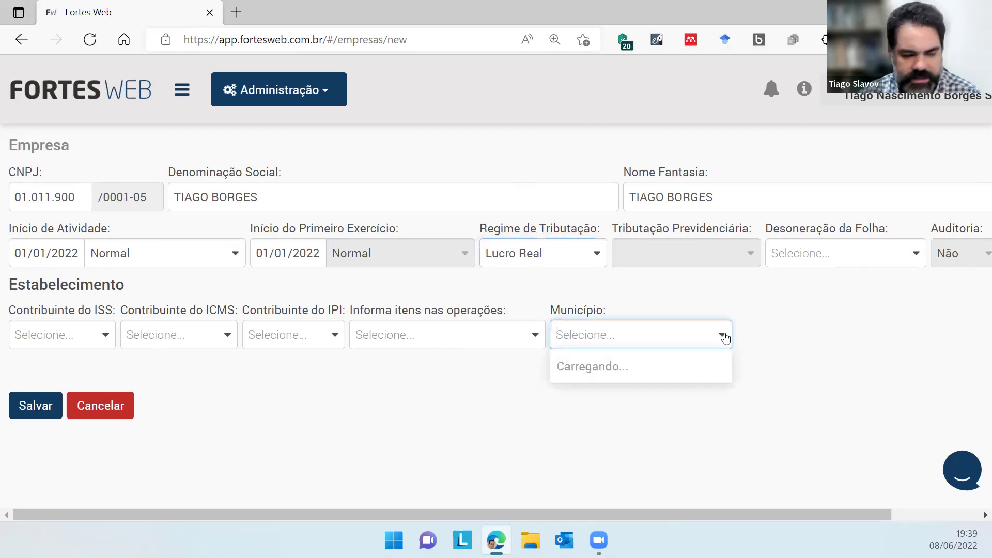
text(GOIA)
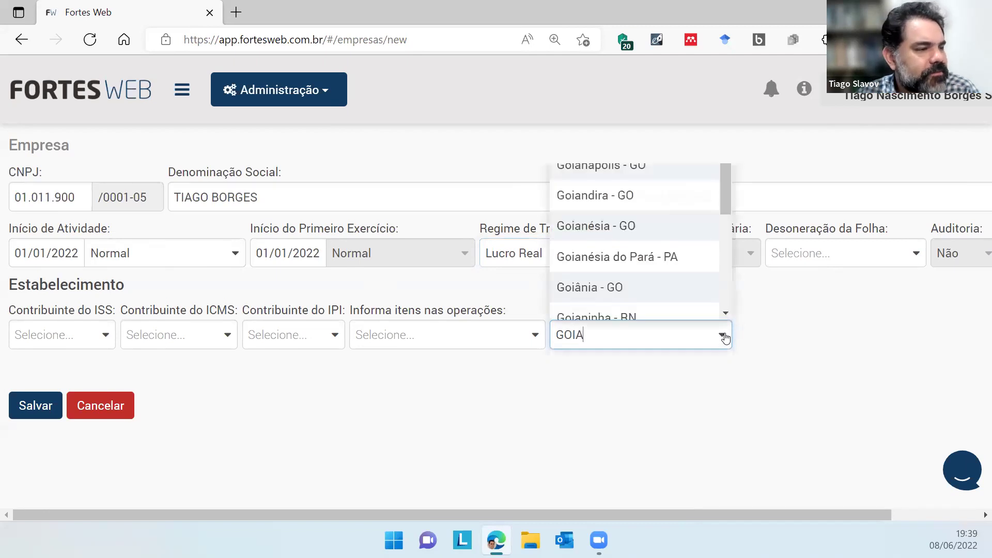
click(684, 277)
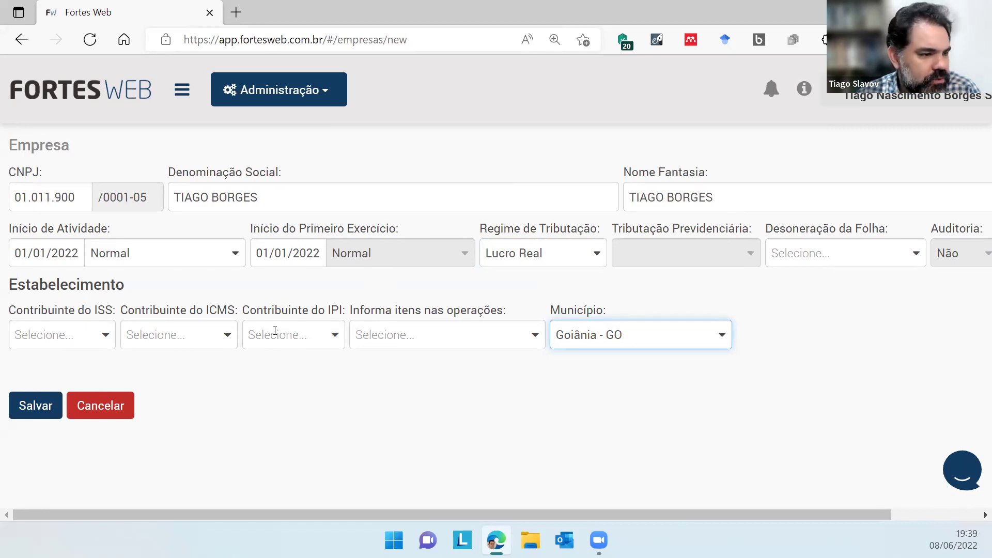
click(45, 417)
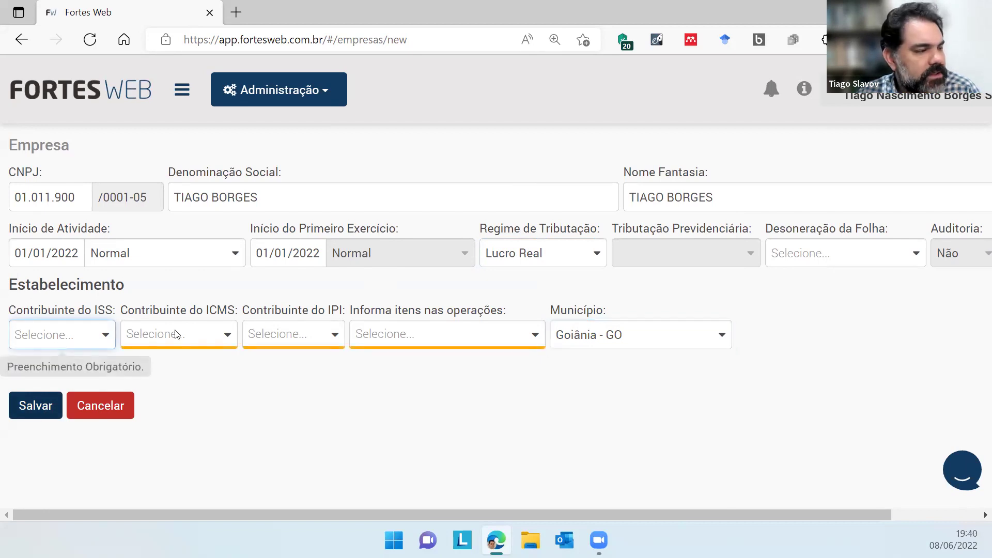
Set Contribuinte do ICMS to Não, Contribuinte do ISS to Normal, and Não informa itens.
click(229, 337)
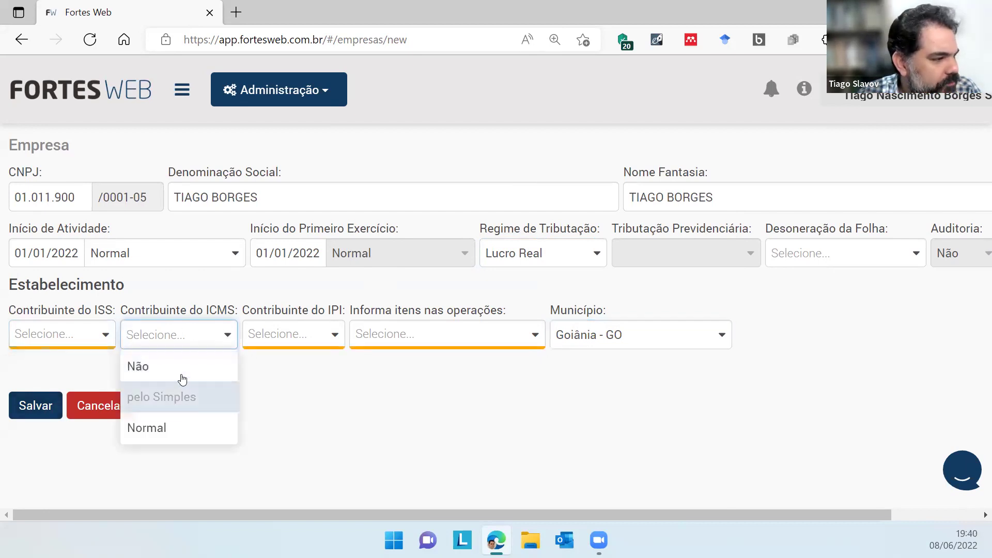
click(202, 366)
click(57, 333)
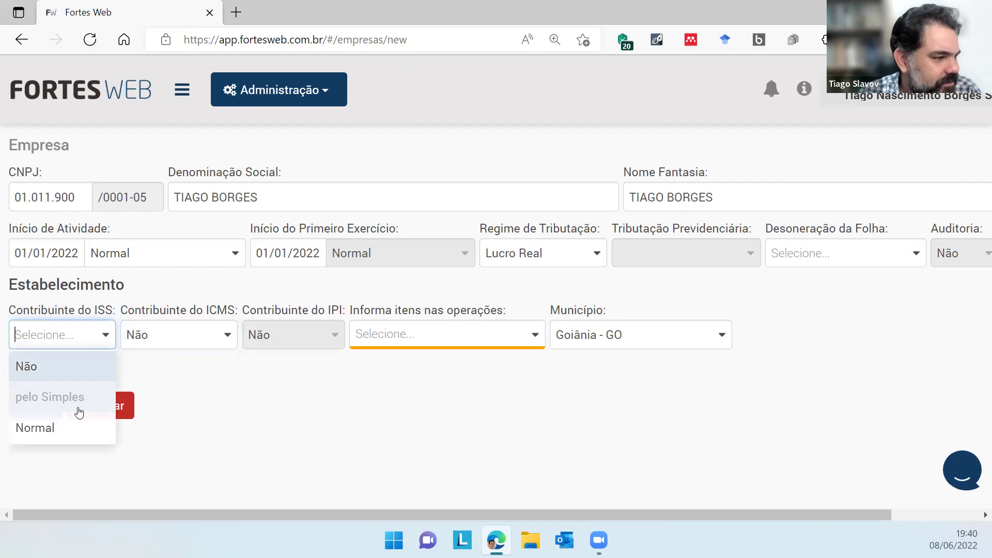
click(47, 428)
click(533, 334)
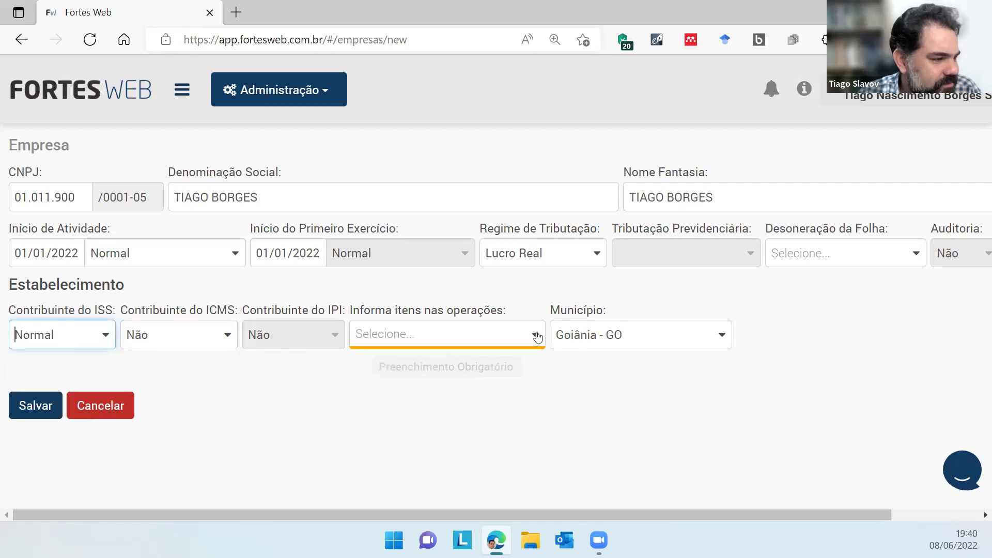
click(447, 460)
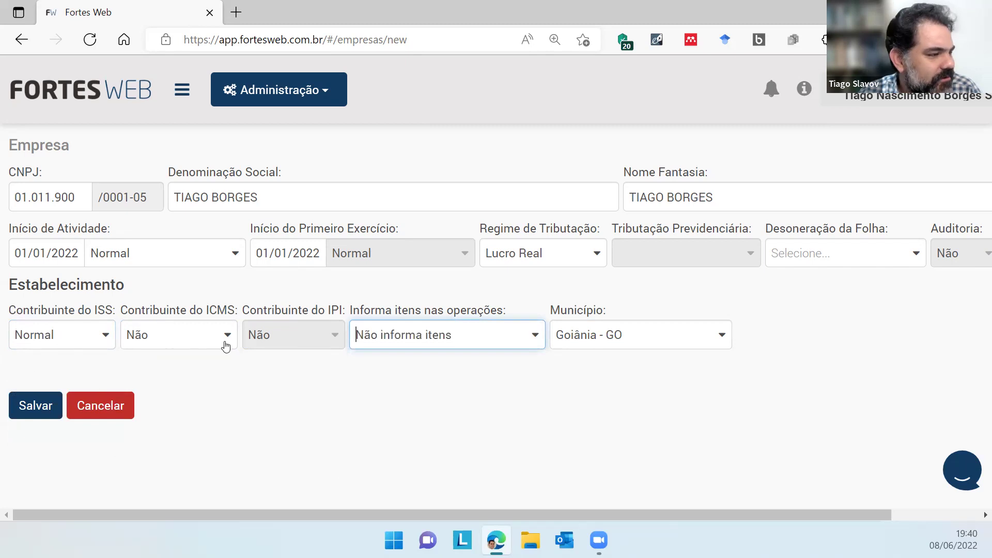
Save the new company and select it in the Empresas list.
click(38, 406)
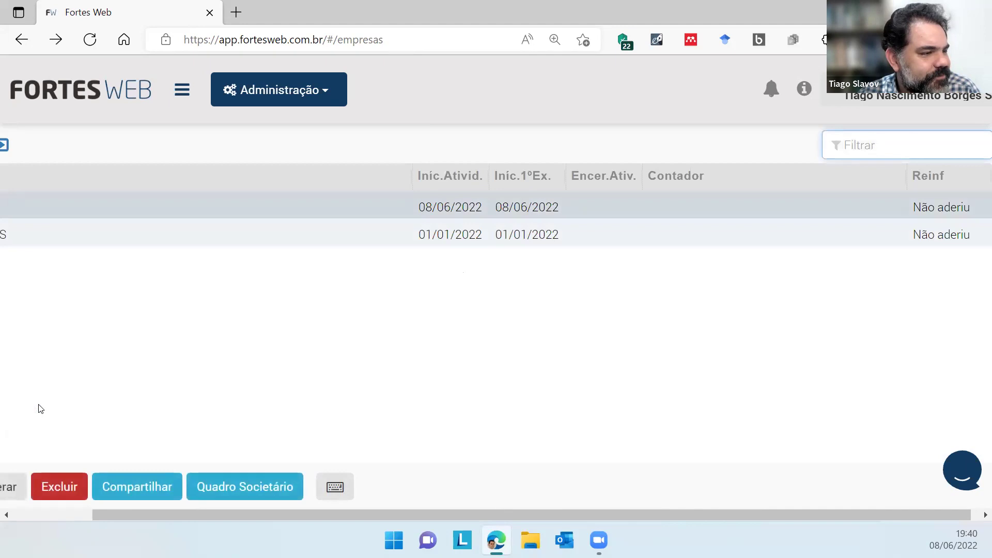
click(61, 510)
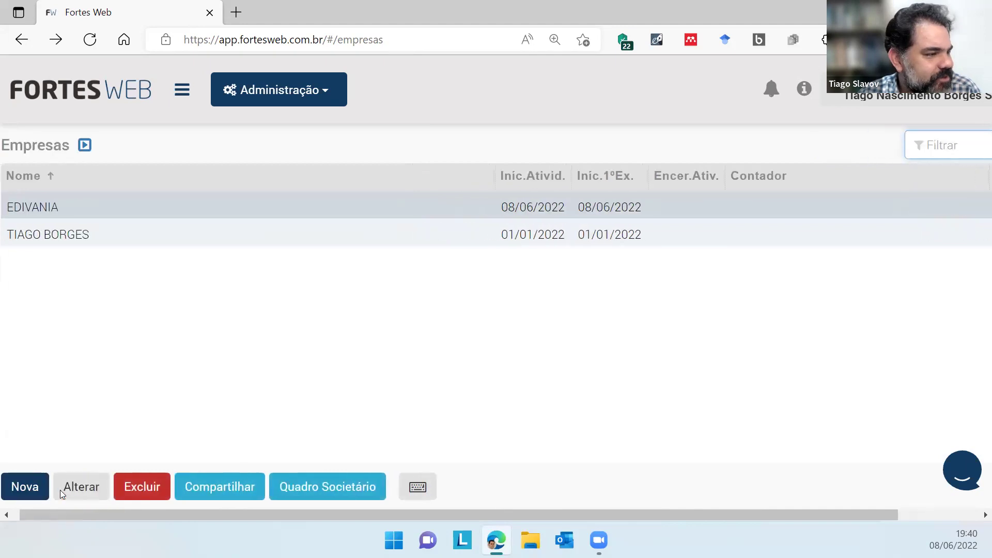
click(89, 232)
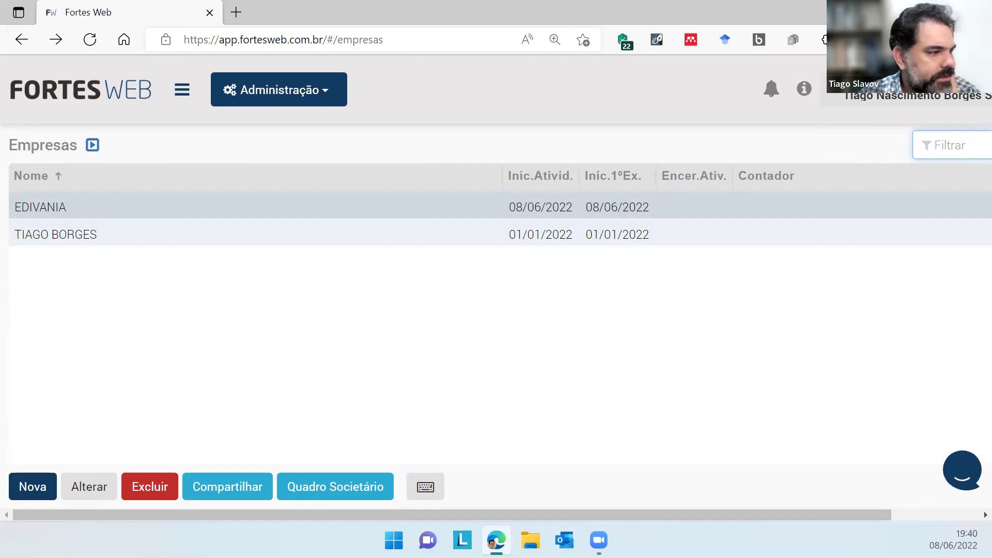
Close the navigation menu and open the newly saved company's record.
click(195, 87)
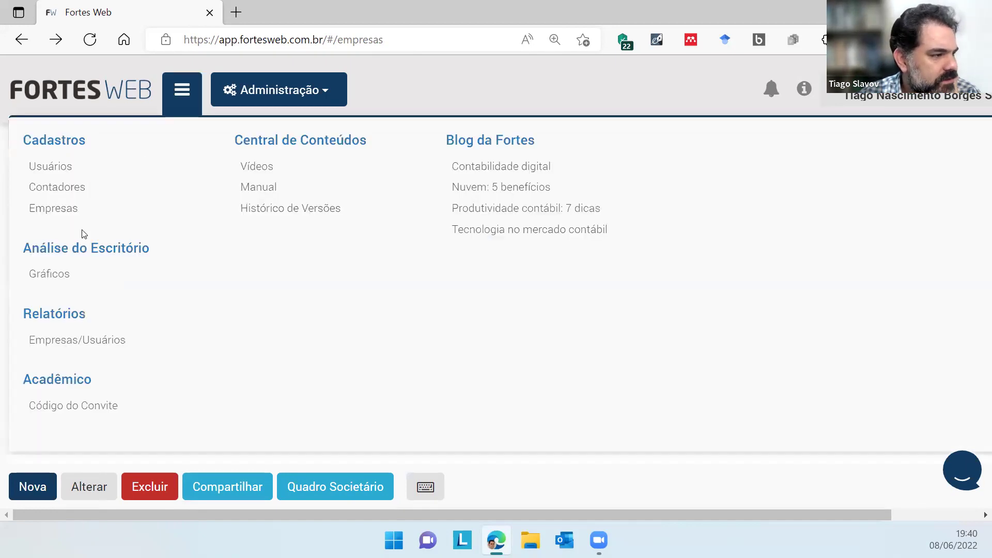
click(88, 485)
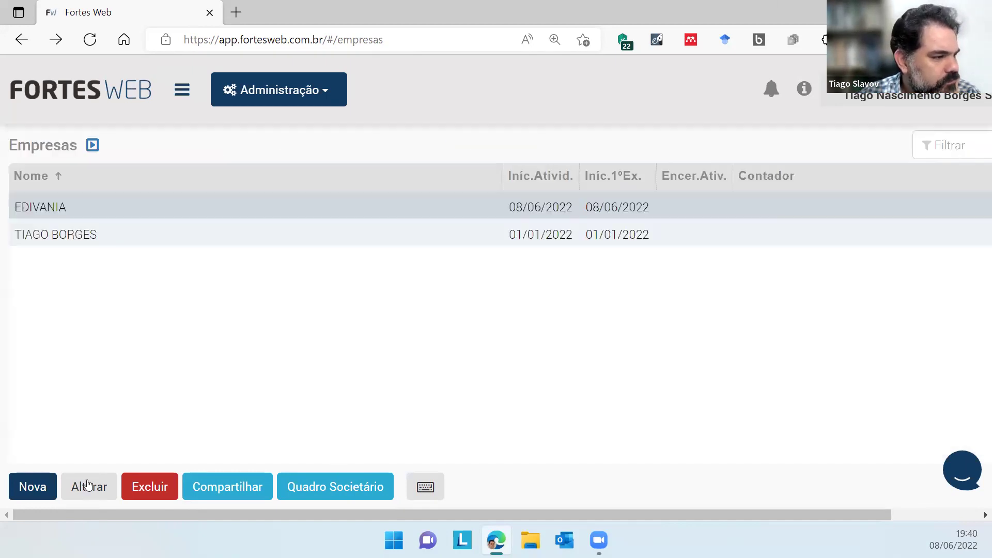
double_click(84, 235)
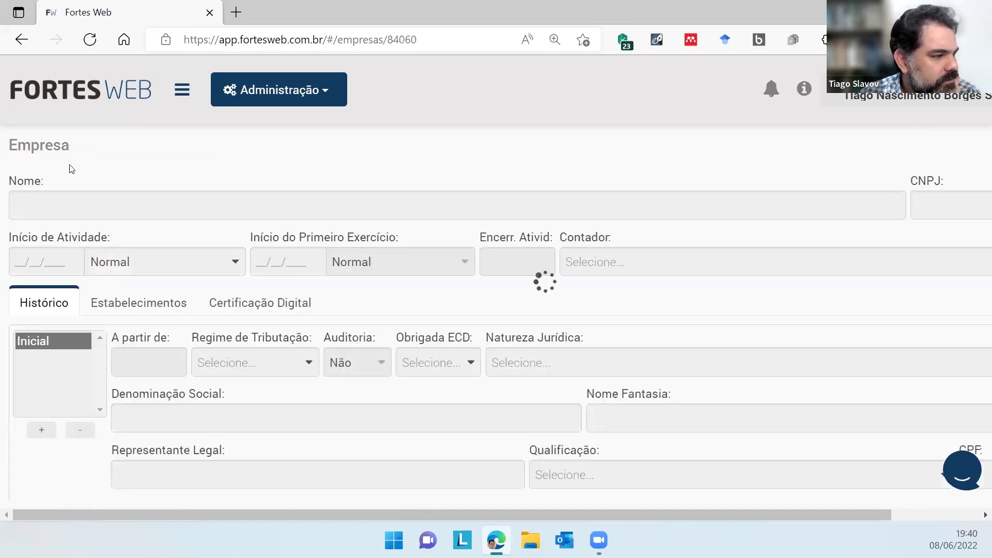
Visit Usuários and Empresas/Usuários, then return to Empresas and reopen the company record.
click(182, 93)
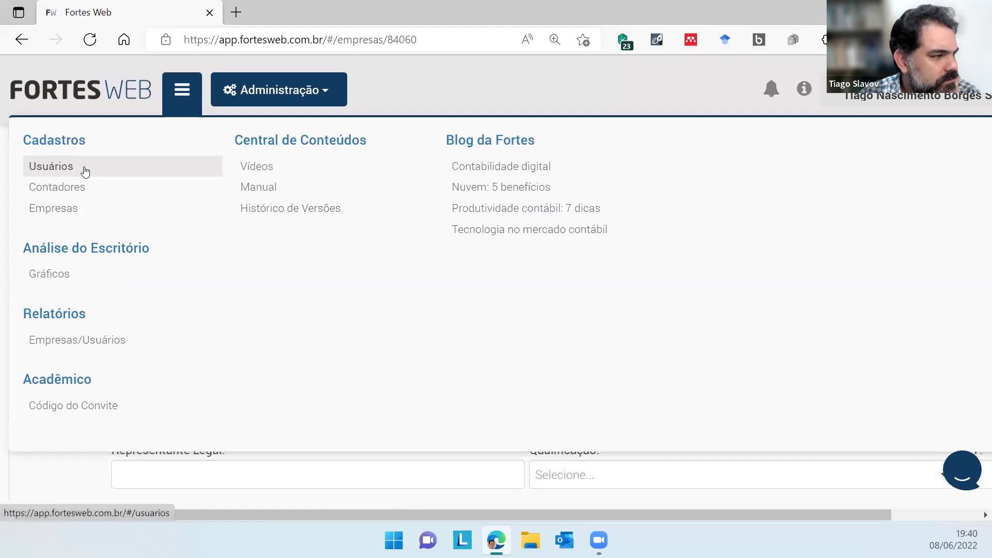
click(85, 171)
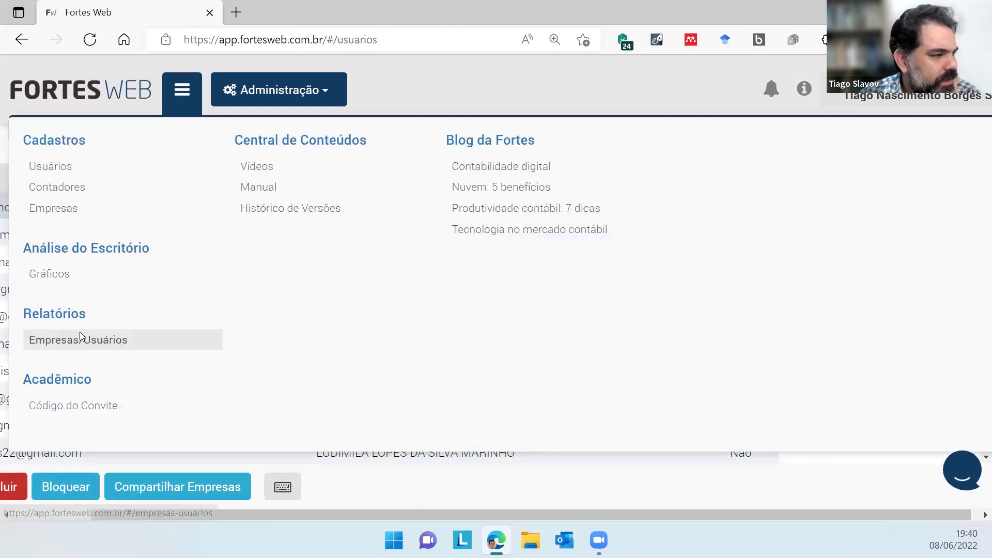
click(80, 338)
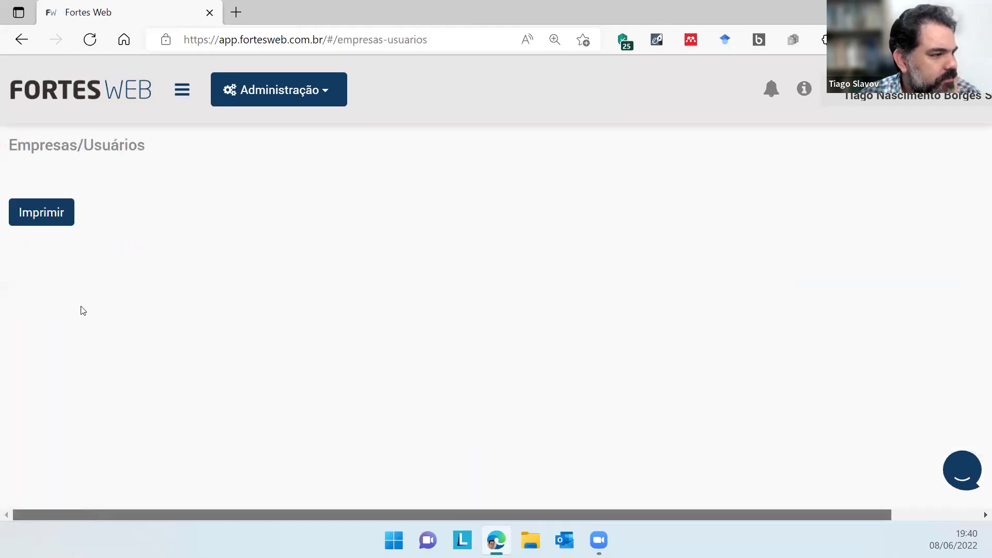
click(195, 91)
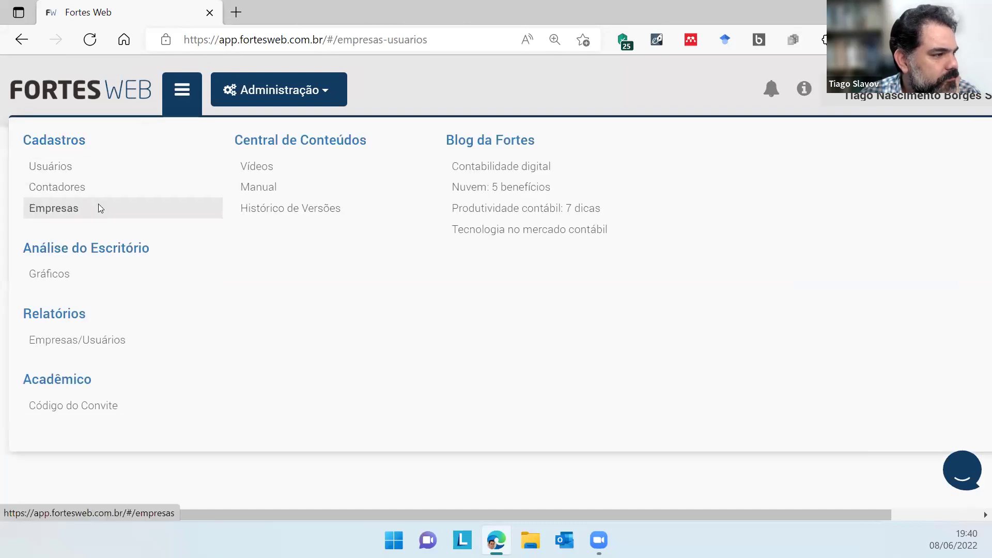
click(101, 208)
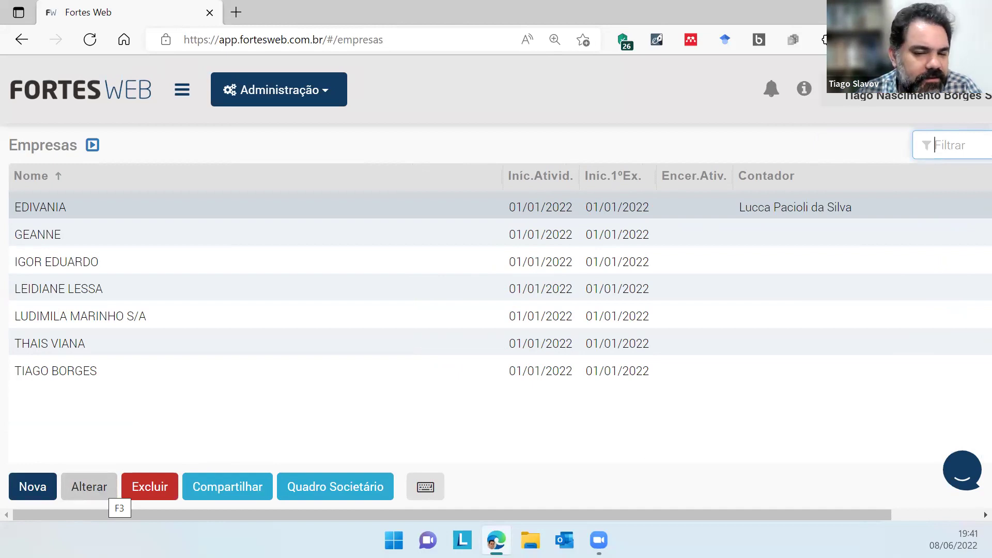
double_click(135, 370)
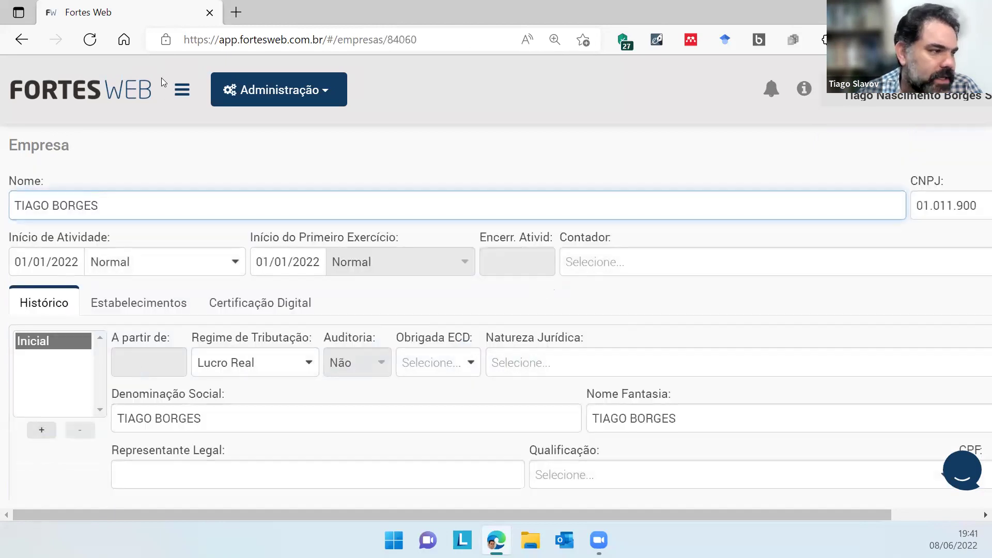
Return to the Empresas list and start a new company form via Nova.
click(180, 89)
click(77, 203)
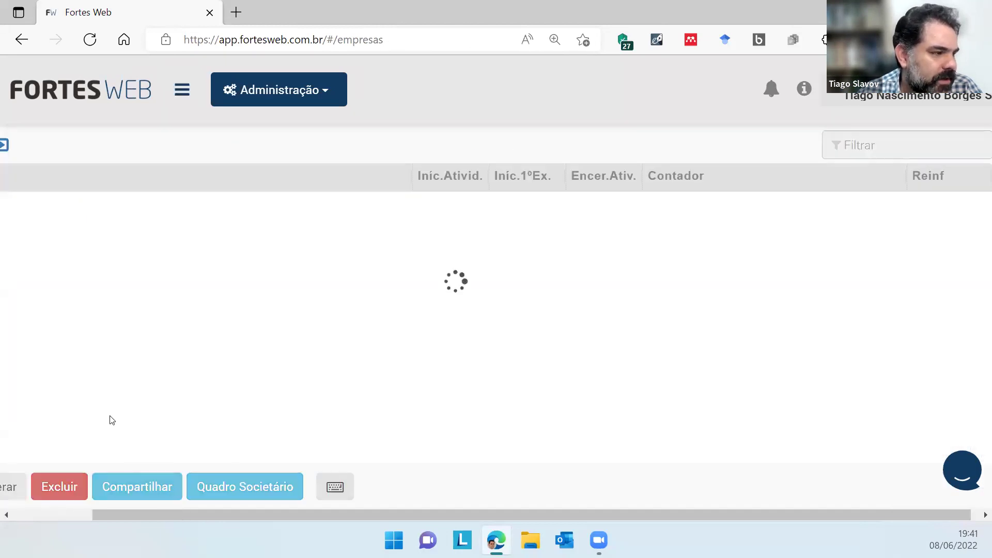
drag(177, 515, 82, 512)
click(36, 487)
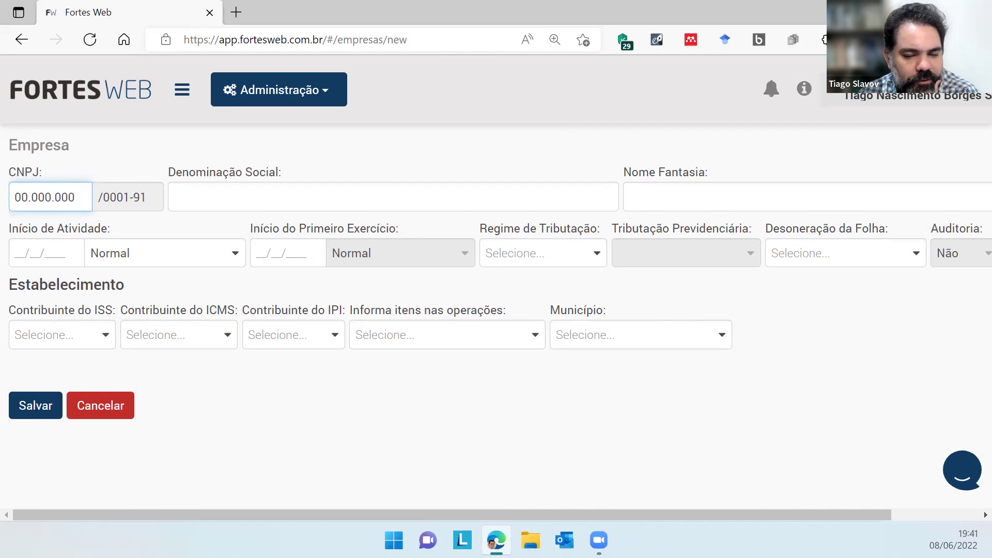
key(super+e)
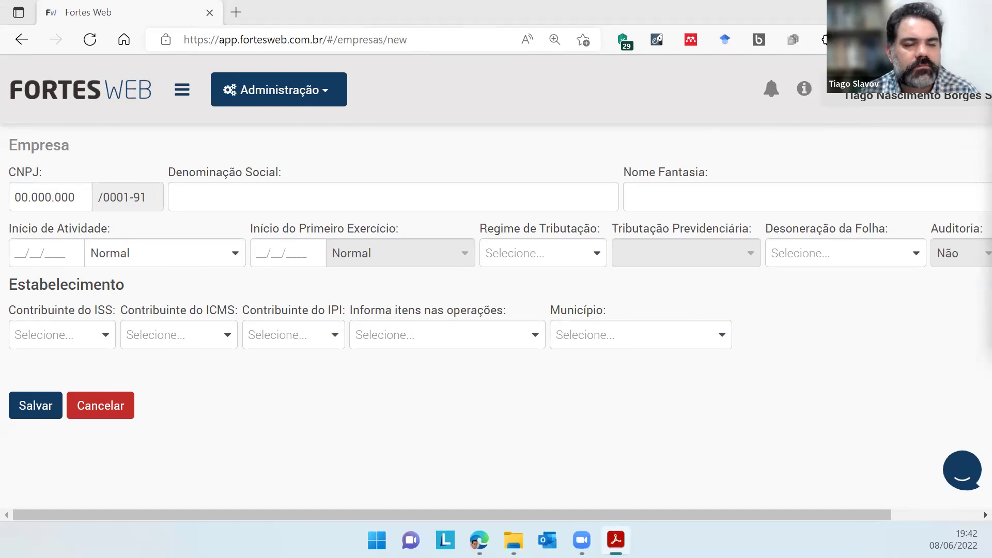
Return to Empresas, reload the nine-company list, and select the last company.
click(182, 91)
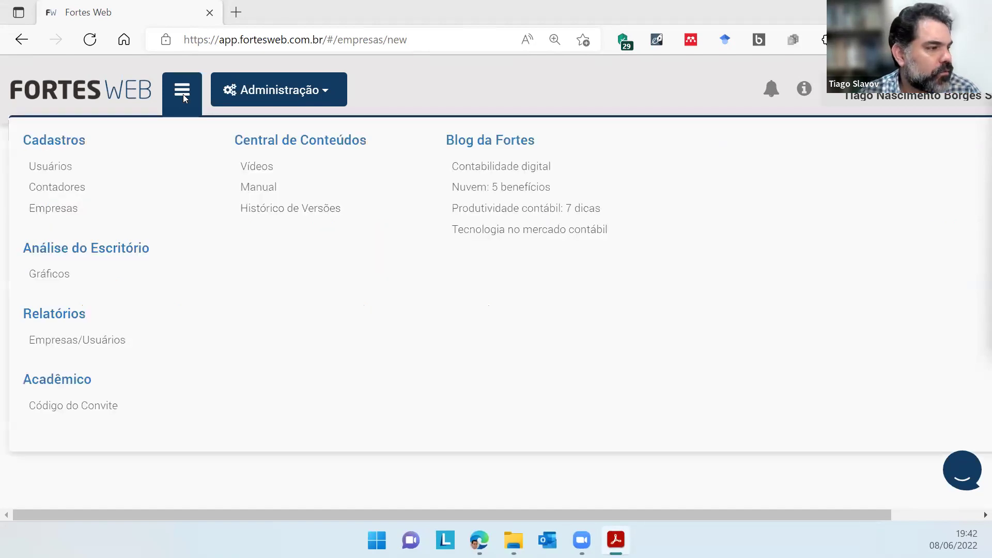
click(95, 208)
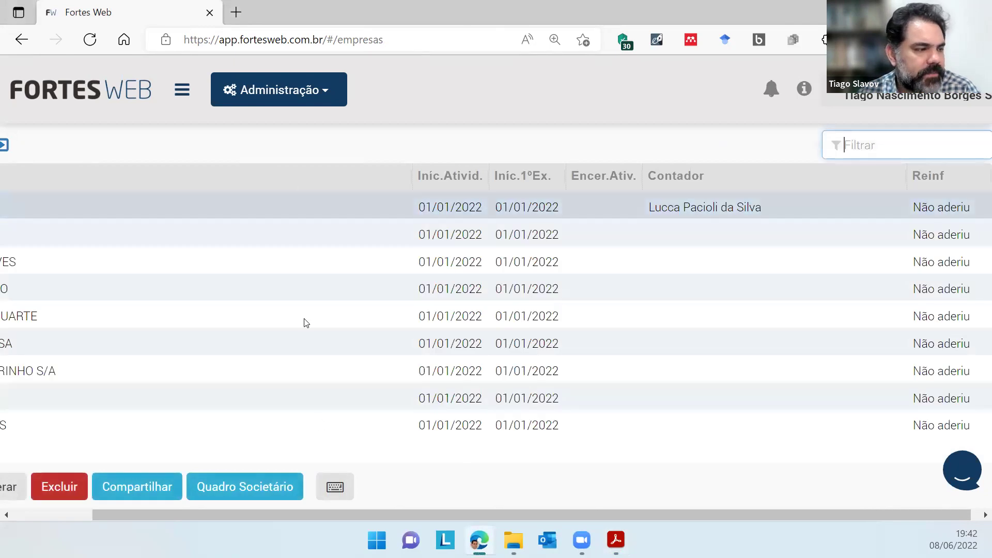
drag(288, 516, 190, 514)
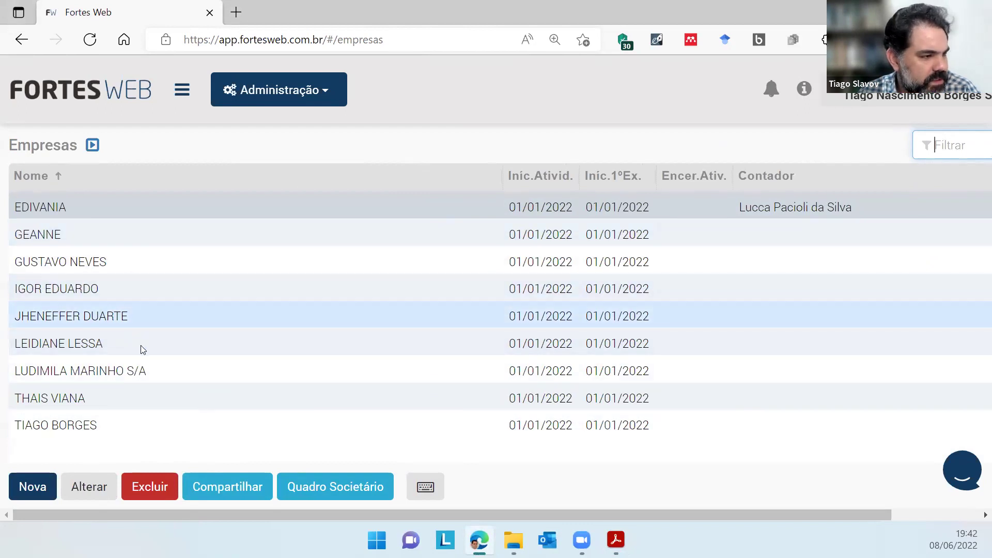
click(182, 90)
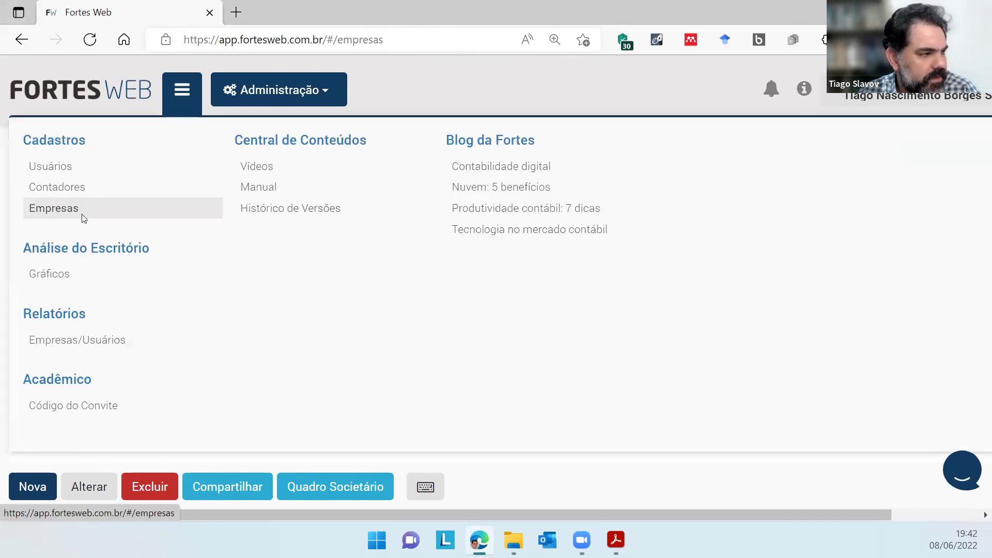
click(80, 216)
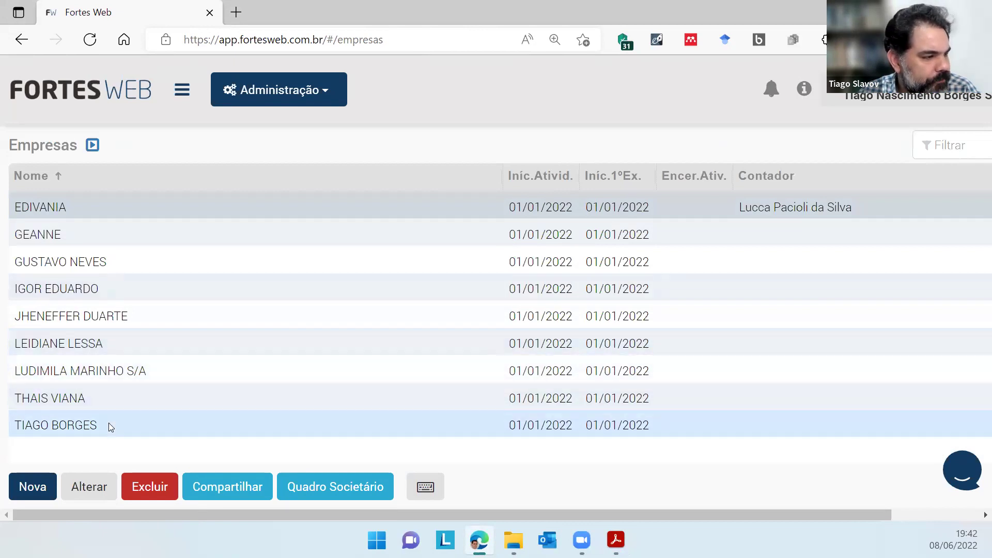
click(108, 426)
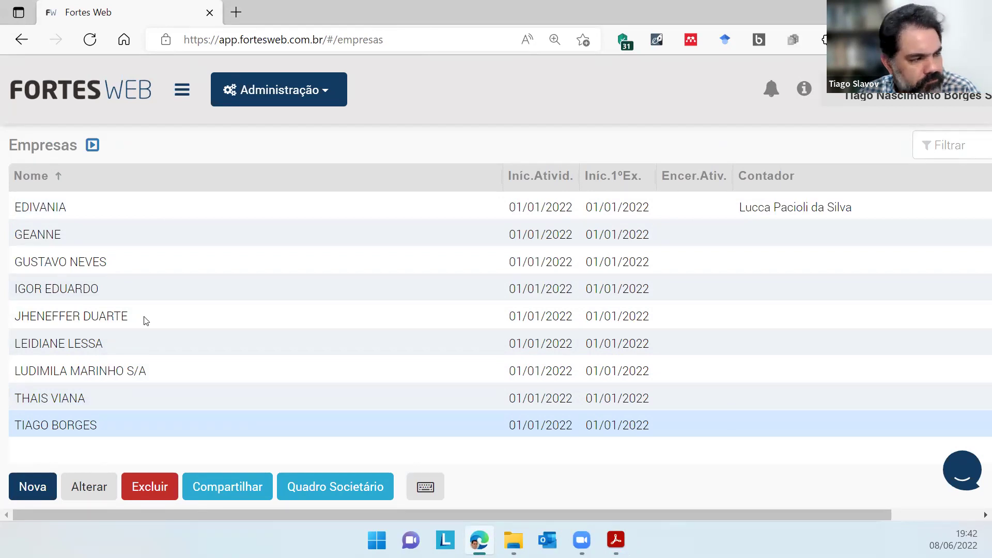
Open the last company's record and scroll through its form.
double_click(92, 430)
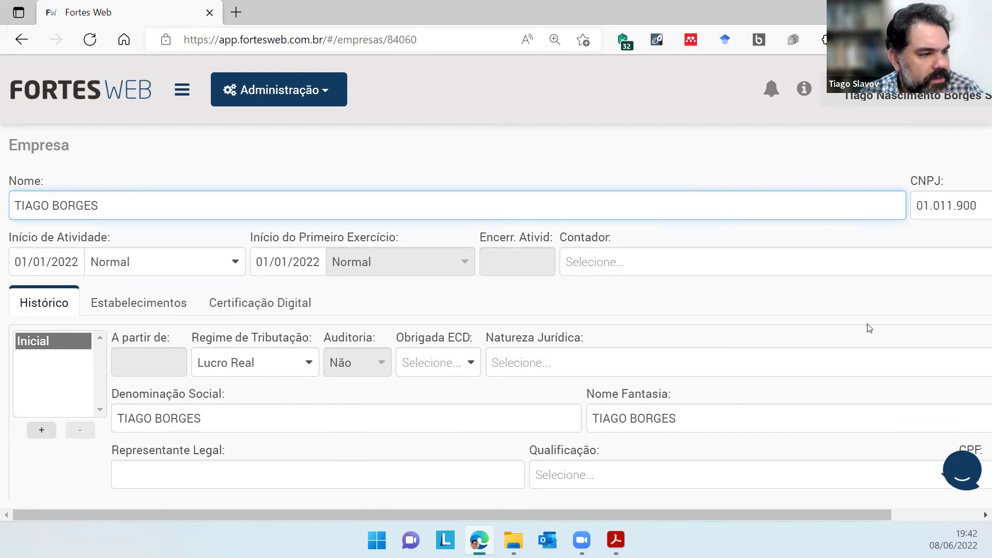
scroll(912, 309, down, 2)
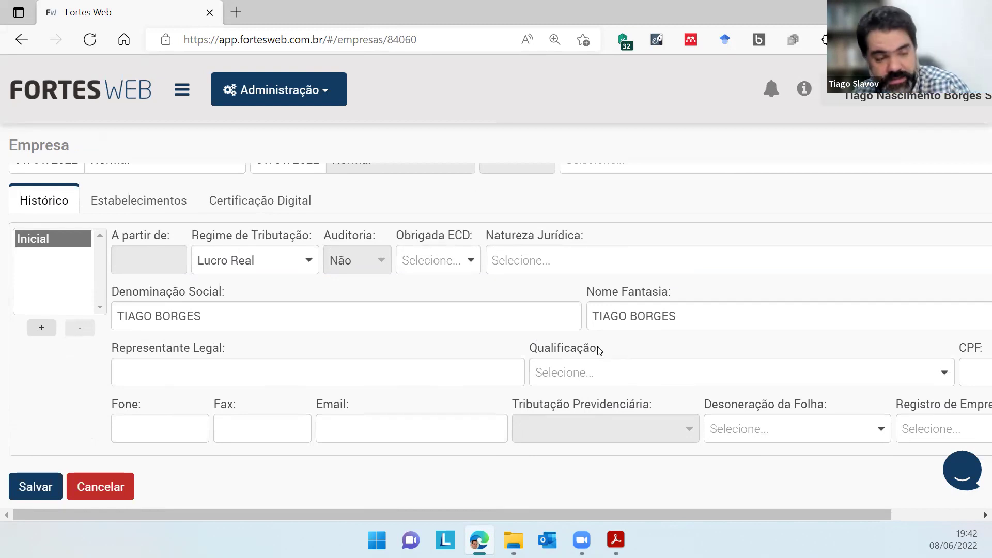
scroll(223, 342, up, 2)
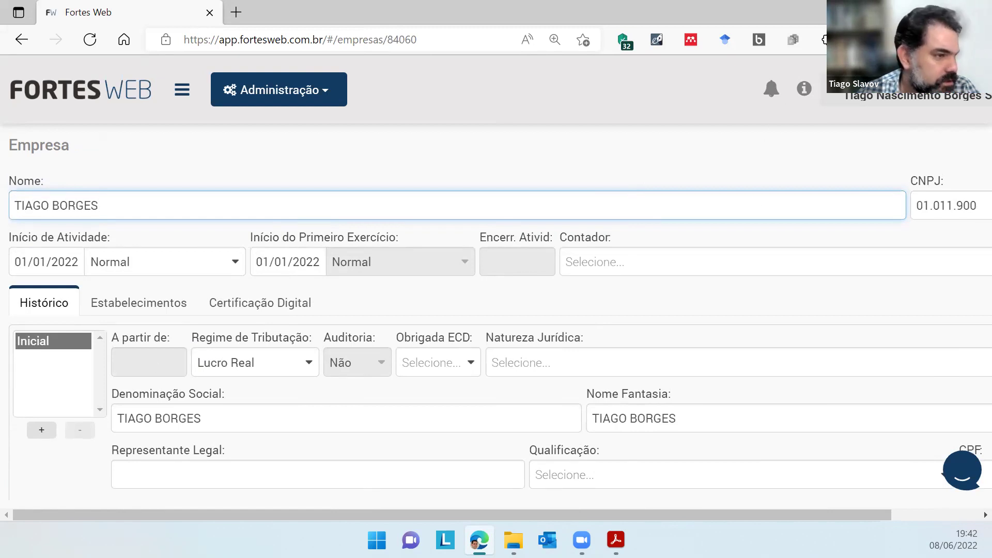
Zoom the browser page out to 90%.
click(974, 39)
click(847, 101)
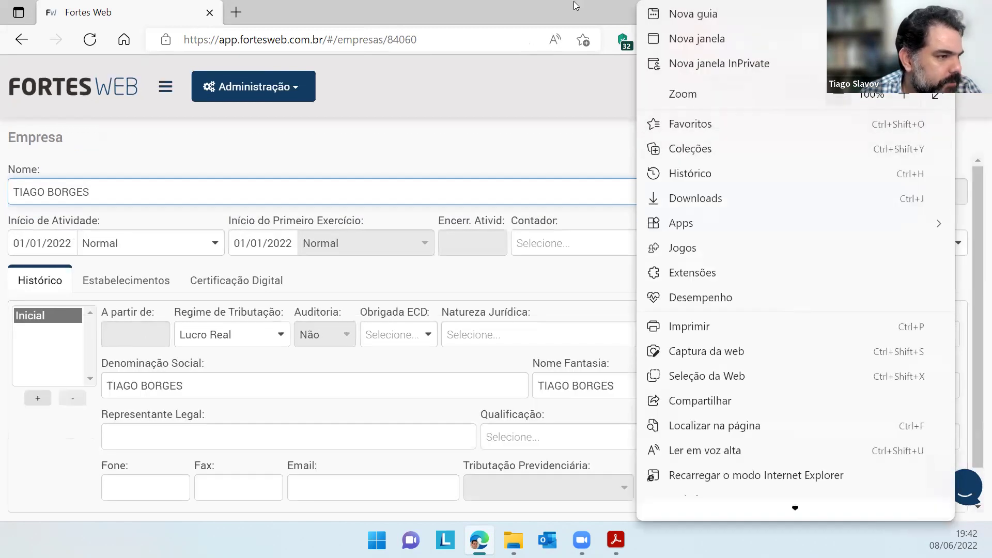
click(403, 252)
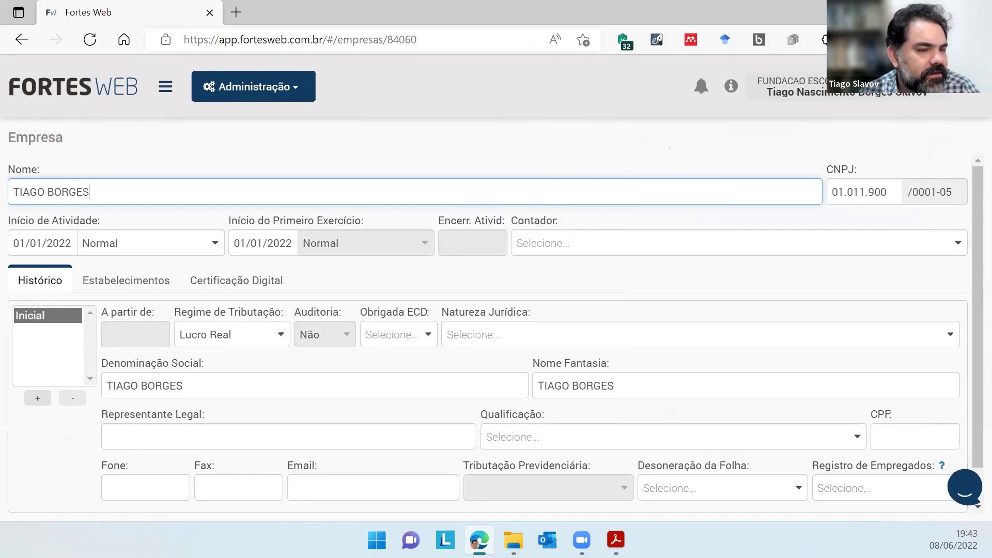
Assign the only registered accountant as Contador and set Obrigada ECD to Sim.
click(810, 250)
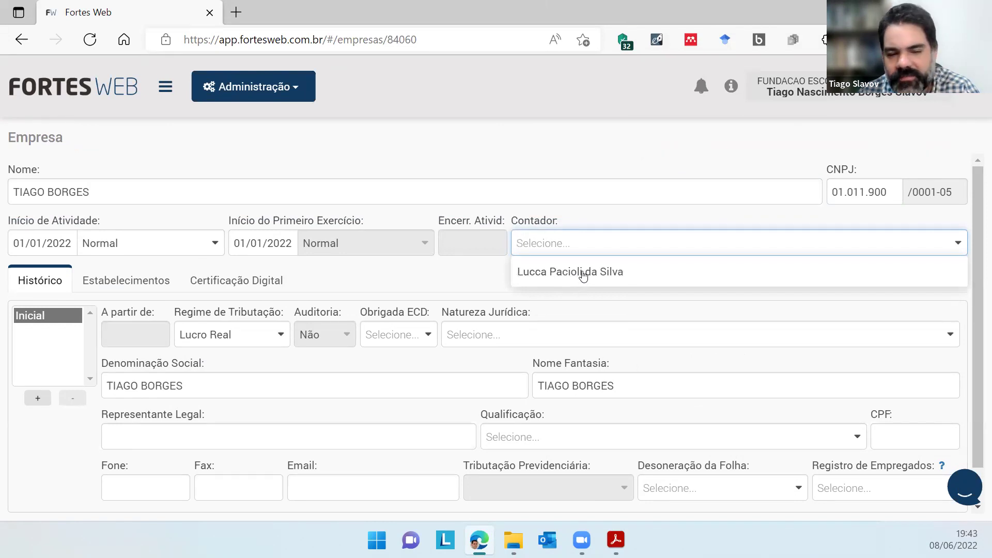
click(583, 275)
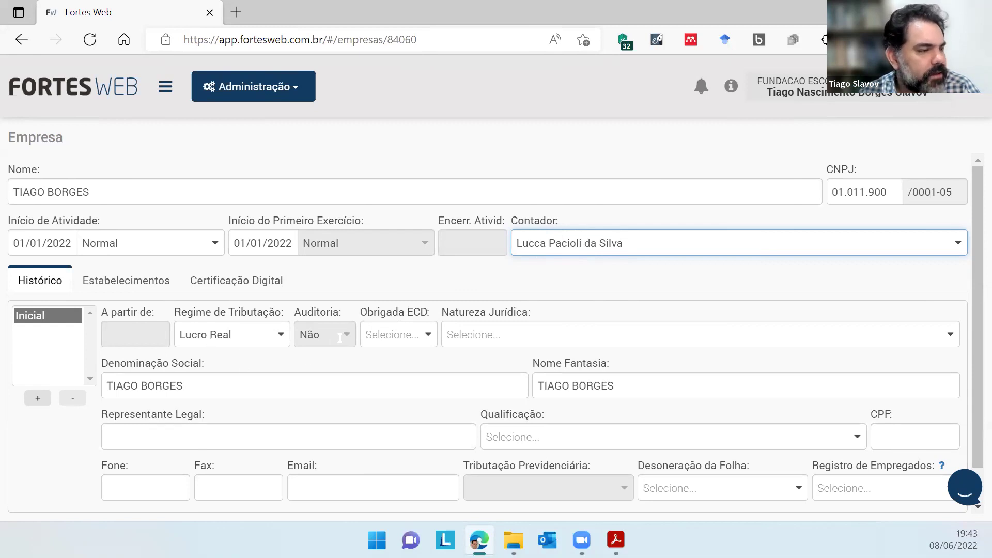
click(427, 338)
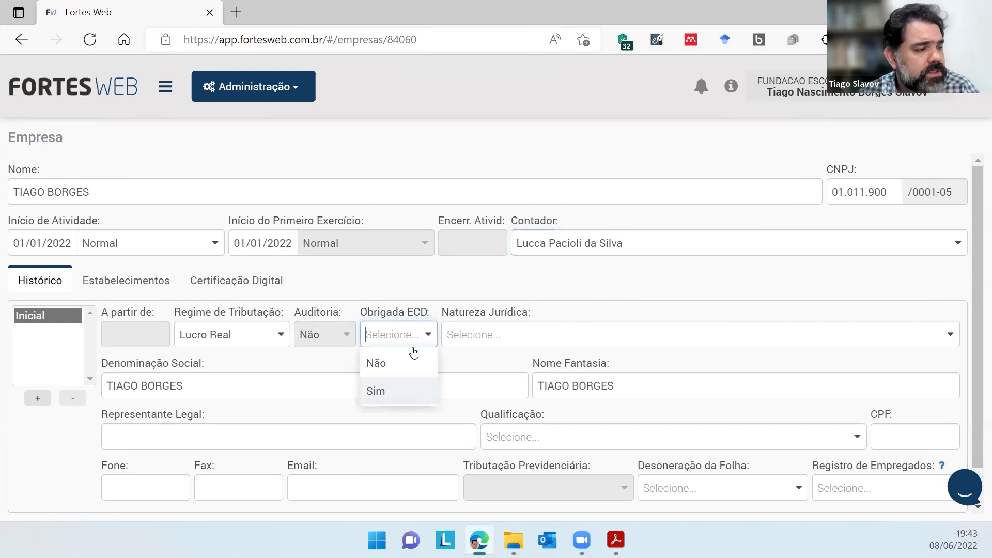
click(407, 390)
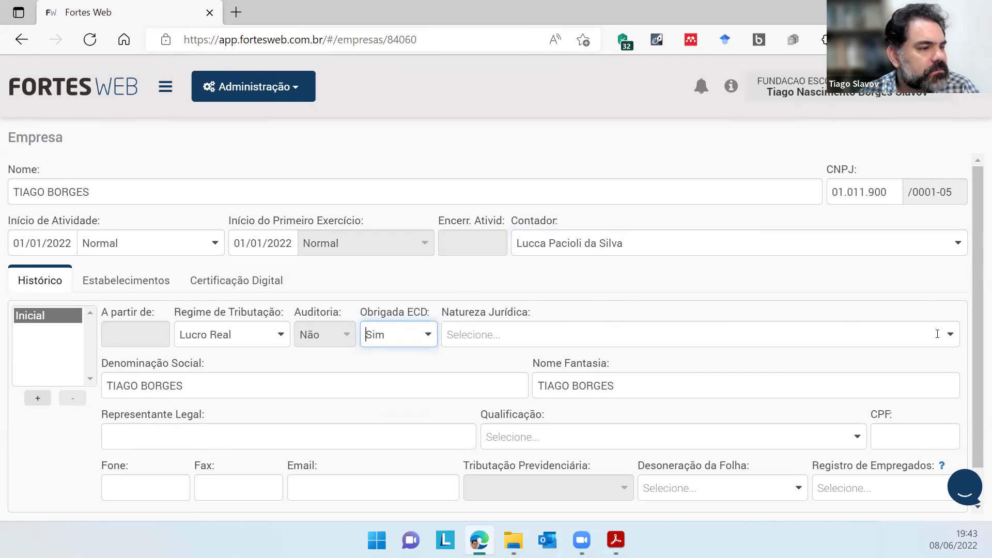
click(899, 334)
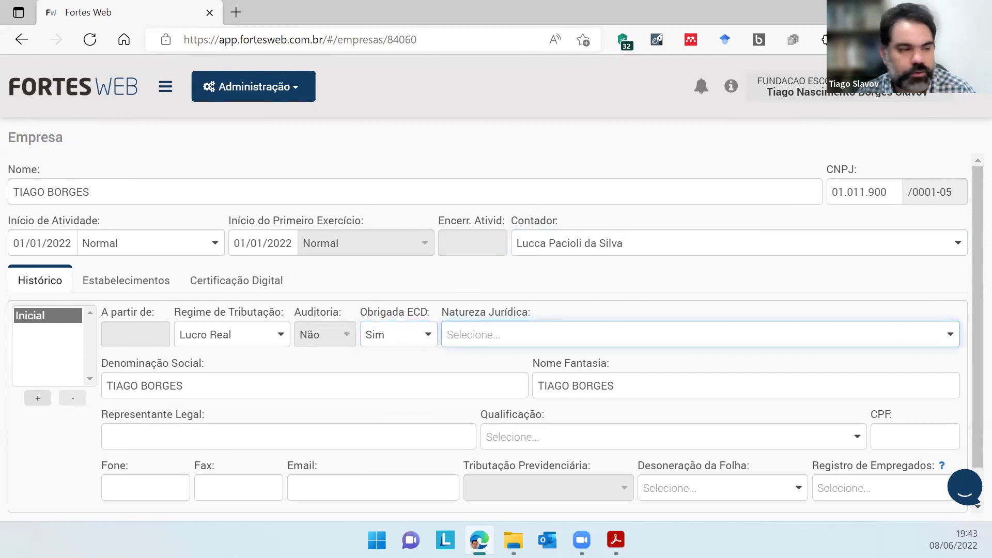
Enter 206 and pick '206-2 | Sociedade Empresária Limitada' as Natureza Jurídica.
text(206)
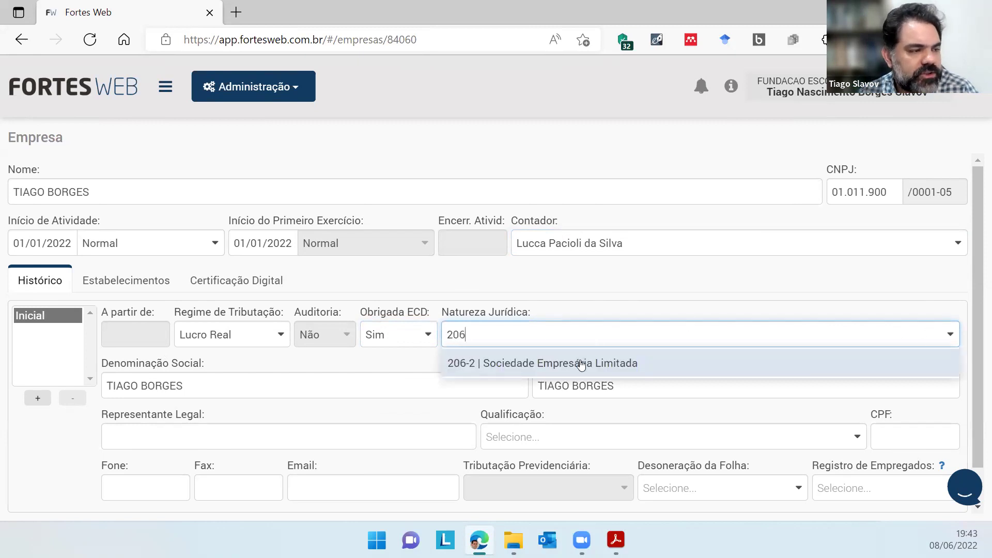
click(581, 363)
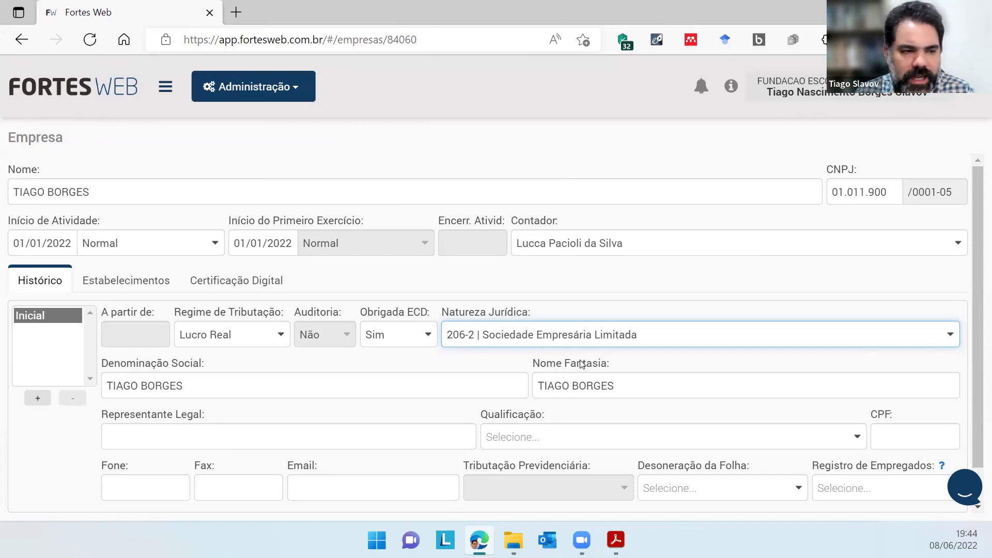
Enter PROFESSOR as legal representative with qualification Diretor.
click(274, 440)
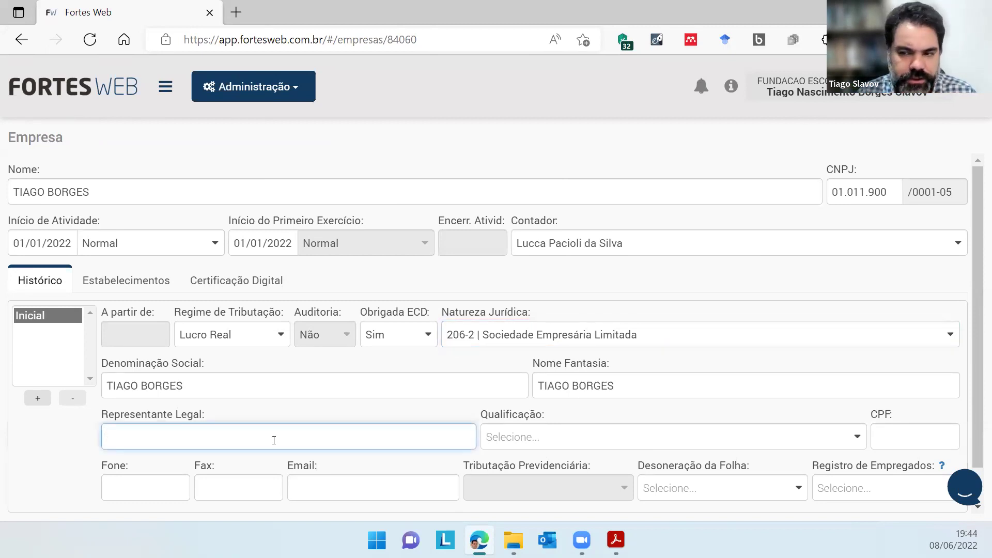
text(PROFESSOR)
key(Tab)
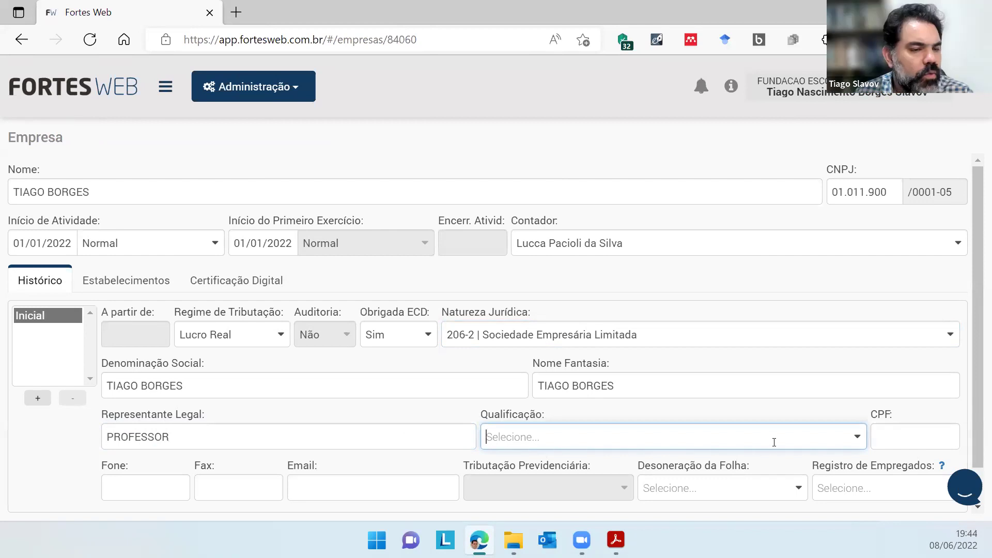
click(861, 439)
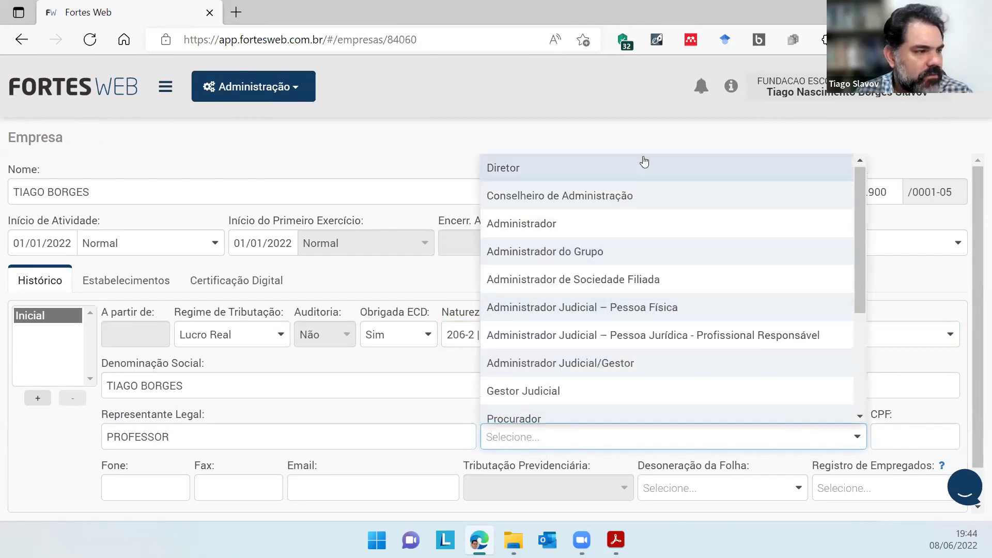
click(643, 166)
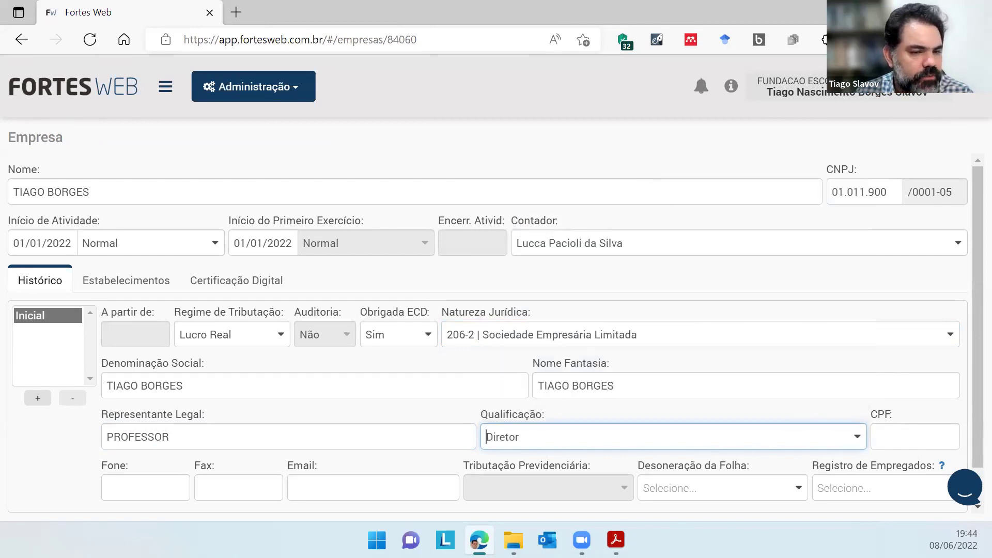
Fill in the legal representative's CPF number.
scroll(947, 332, down, 1)
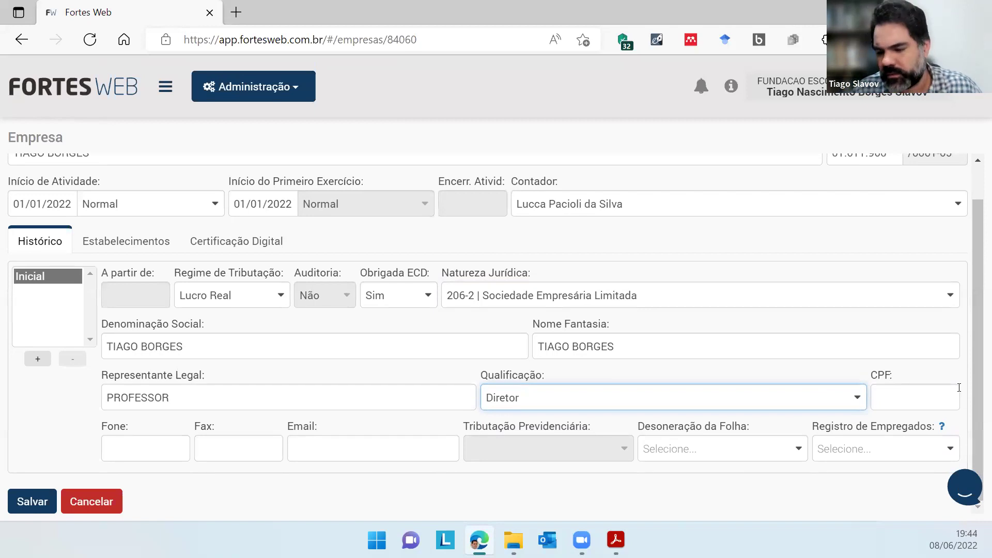
click(922, 392)
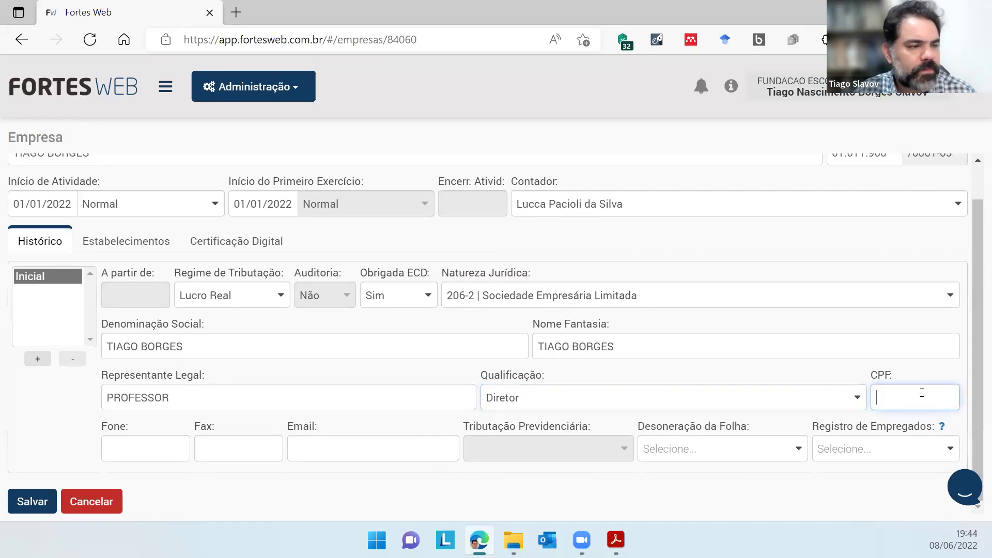
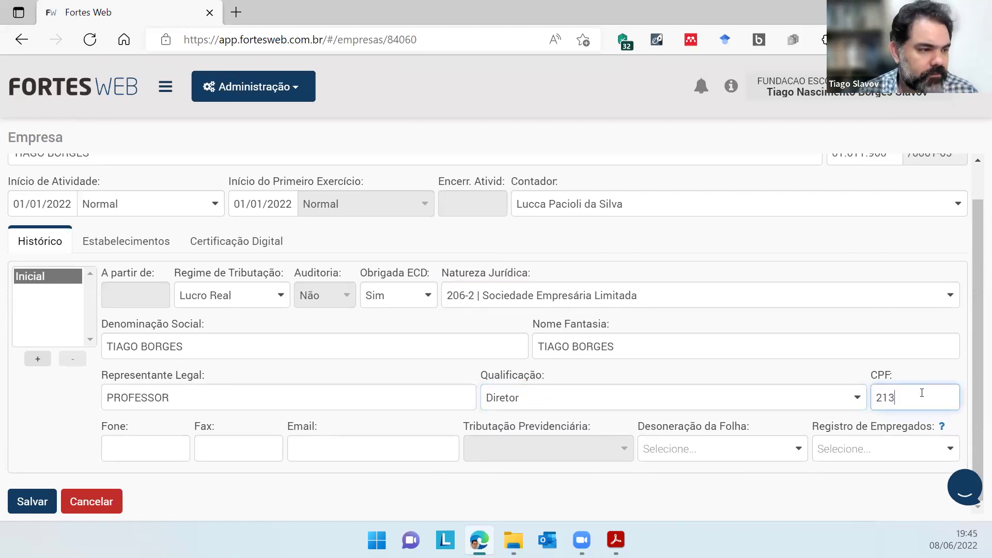
key(Tab)
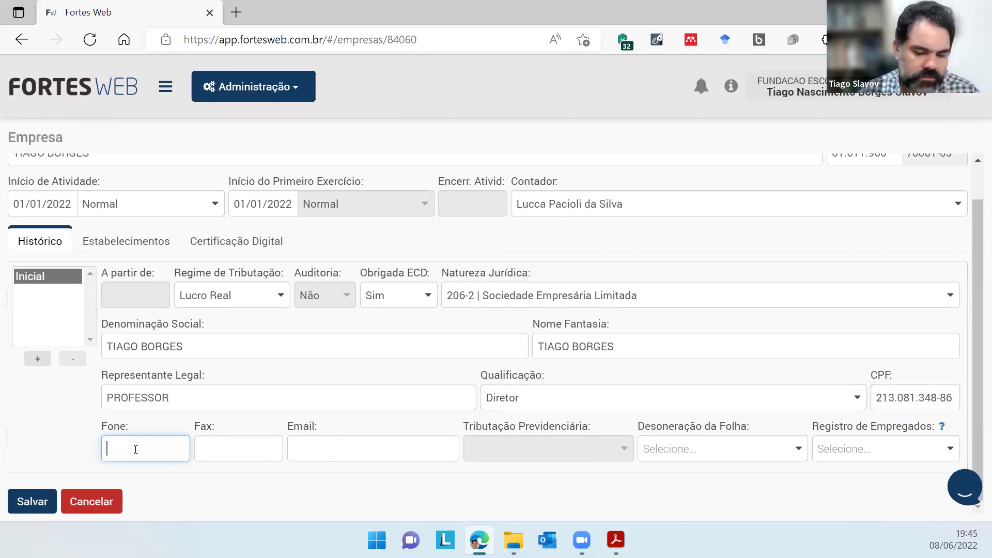
Fill in the company's phone number and e-mail address.
text(323)
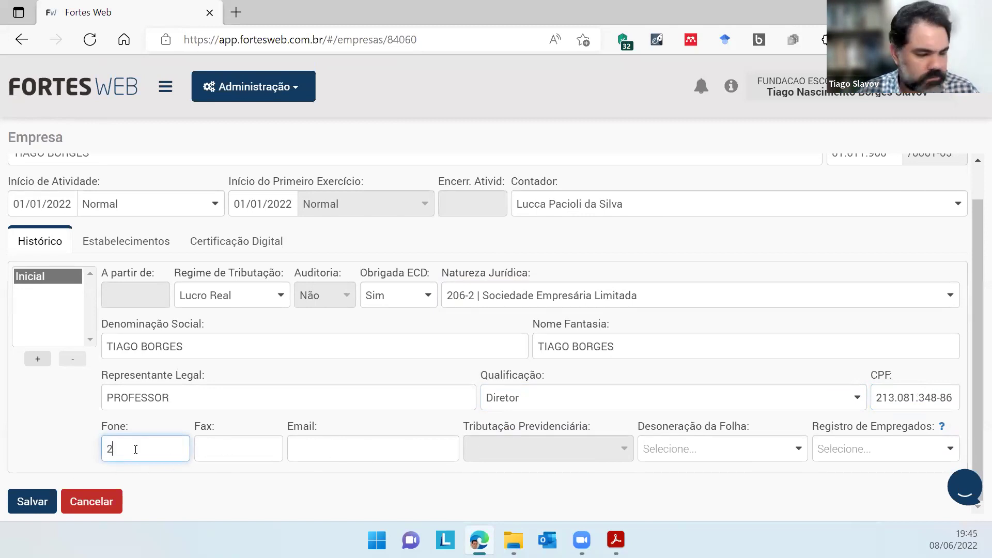
text(2-3232)
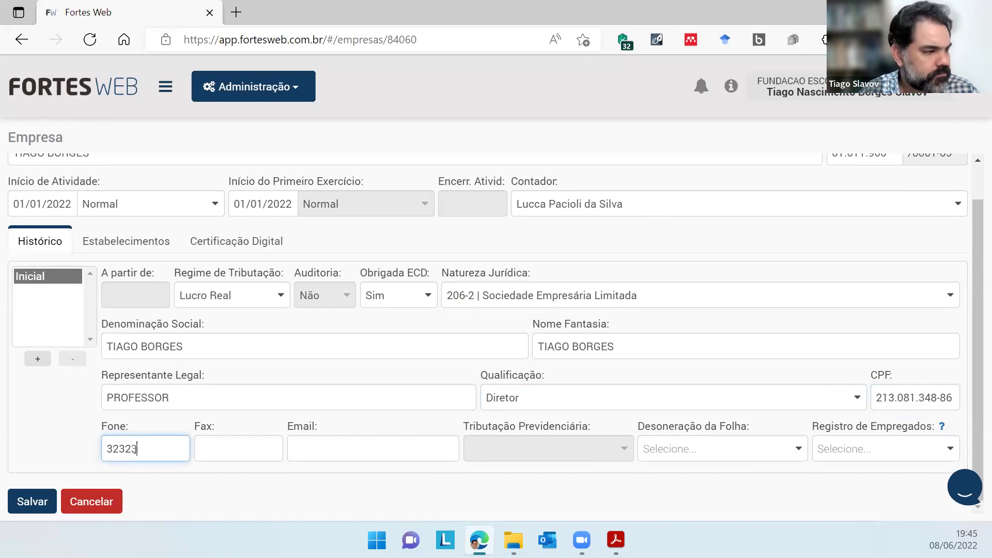
key(Tab)
key(Tab)
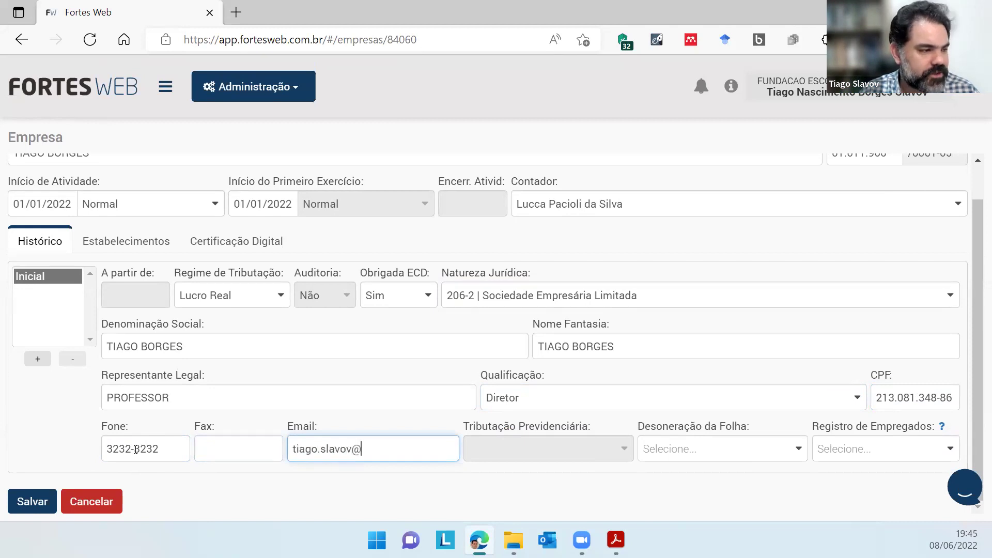
key(Tab)
key(Tab)
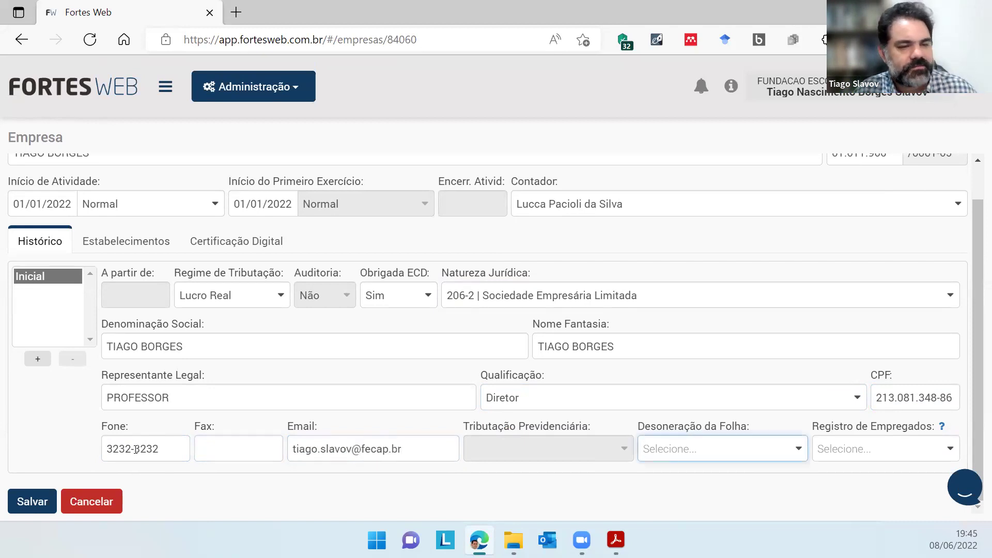
Set Desoneração da Folha to Não Enquadrada and the employee register to Registro Eletrônico.
click(796, 449)
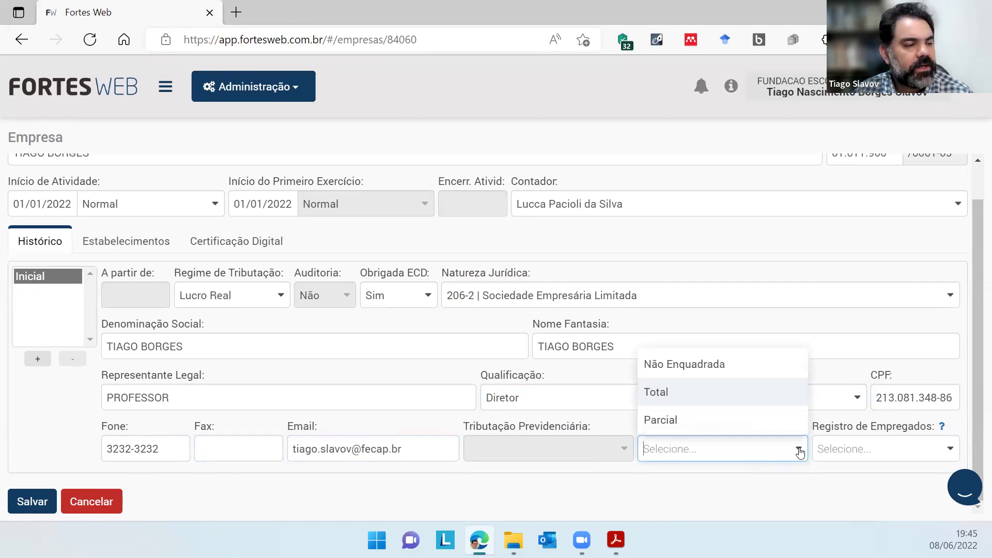
click(729, 365)
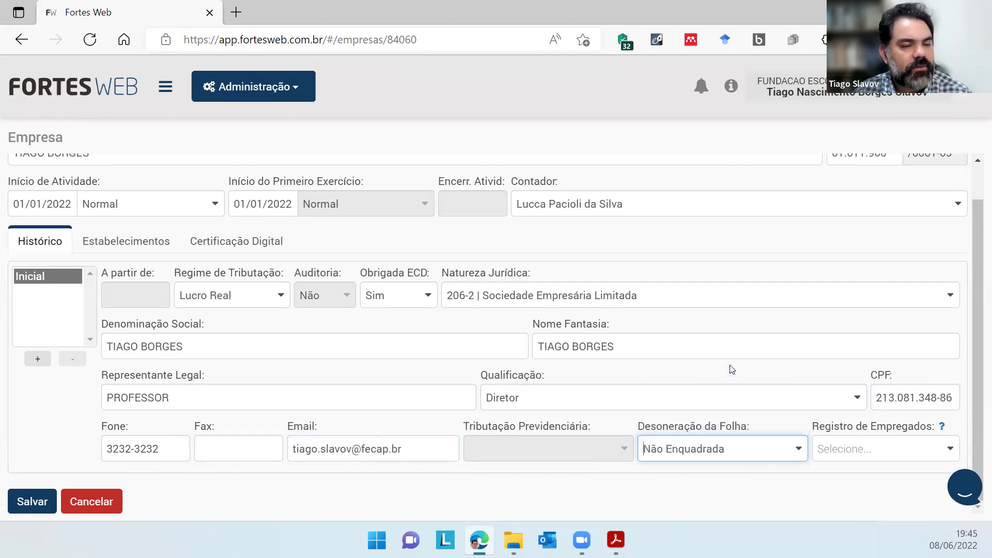
click(950, 449)
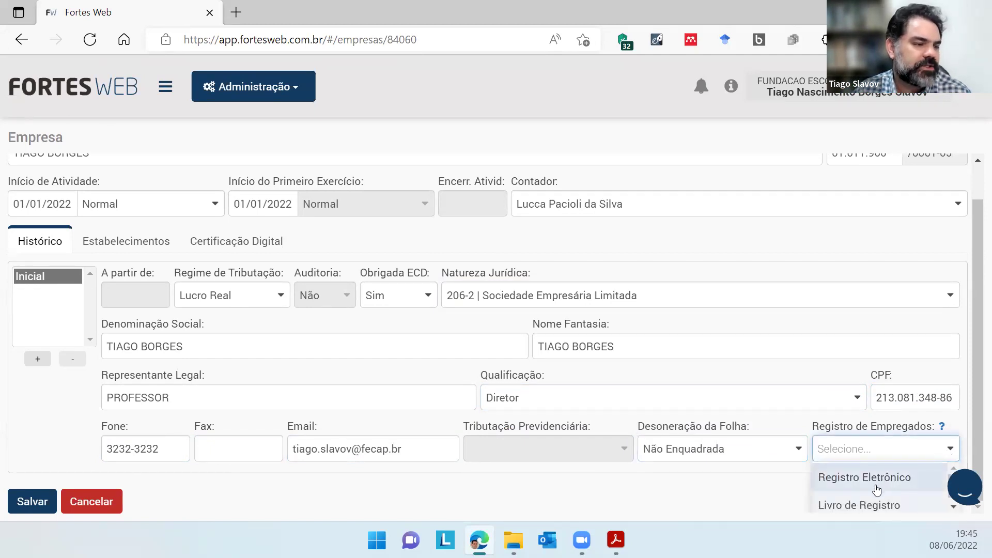
click(878, 485)
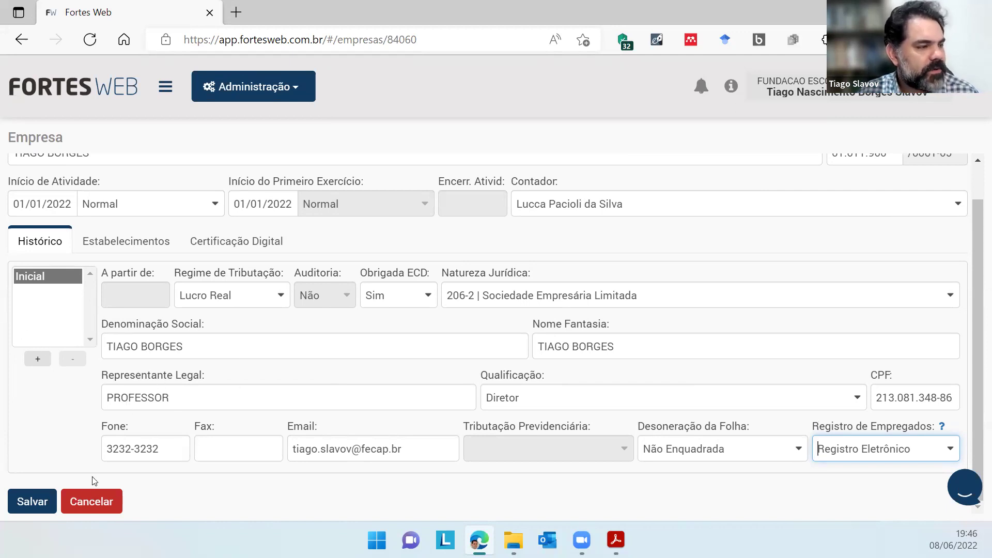
Review the Matriz establishment: Município Goiânia - GO, ISS Normal, ICMS Não, Não informa itens.
click(149, 247)
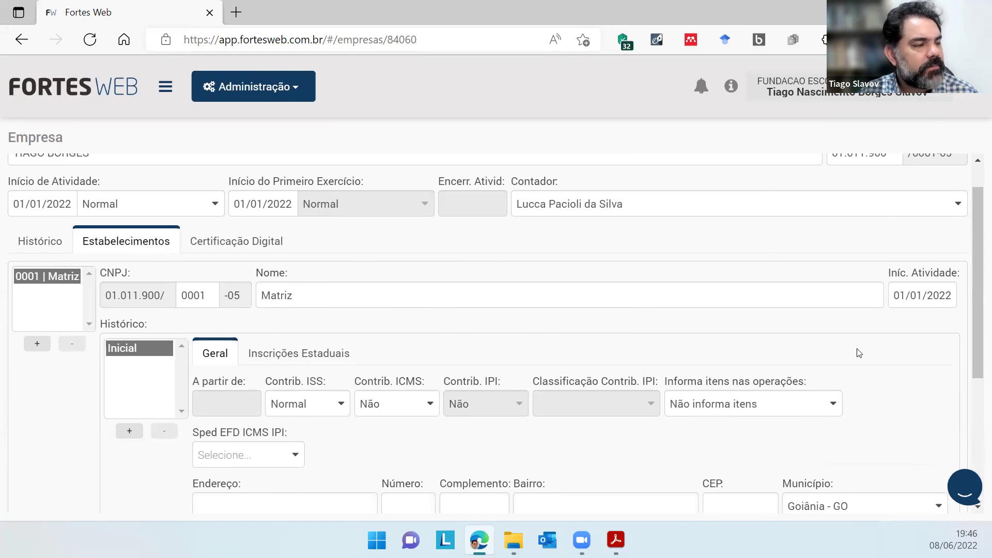
scroll(974, 326, down, 2)
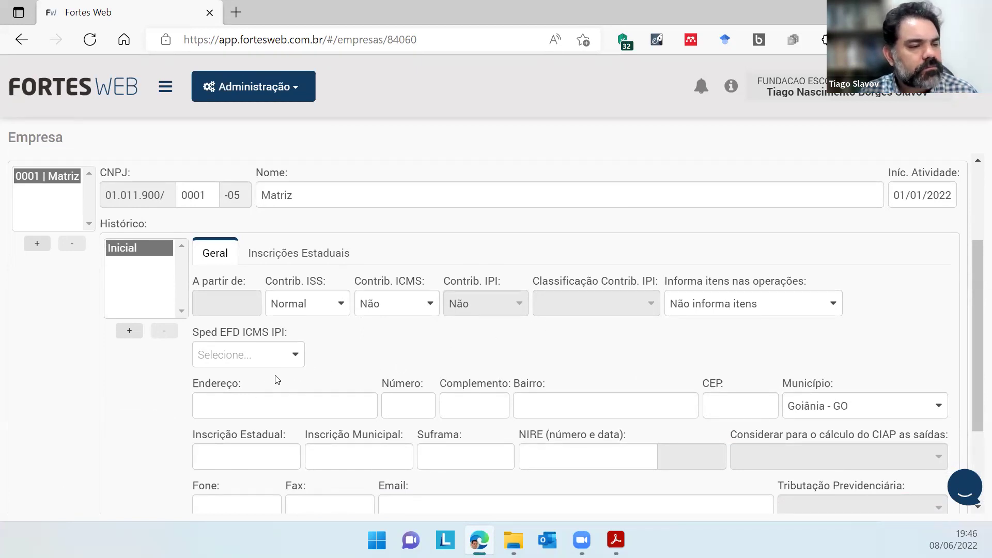
scroll(485, 374, down, 1)
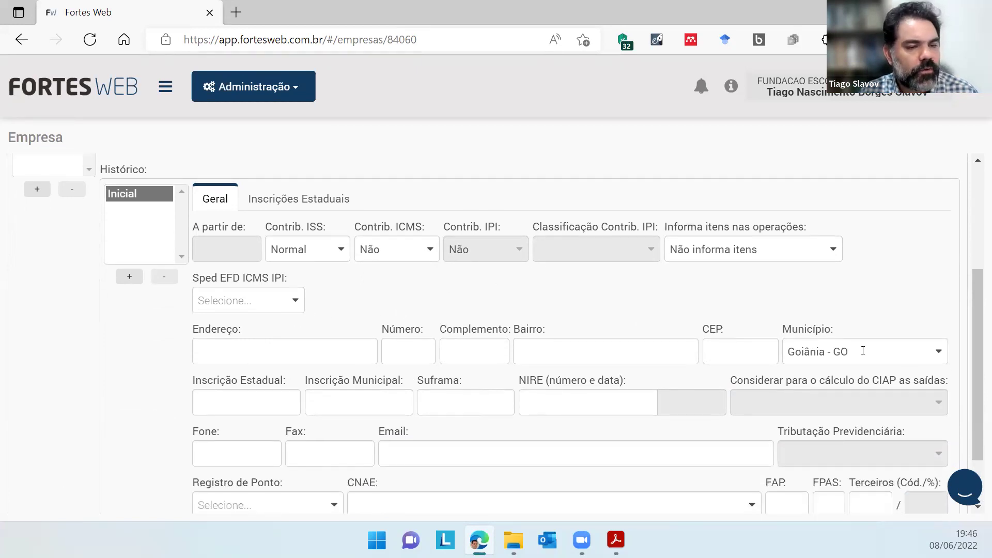
scroll(319, 377, down, 2)
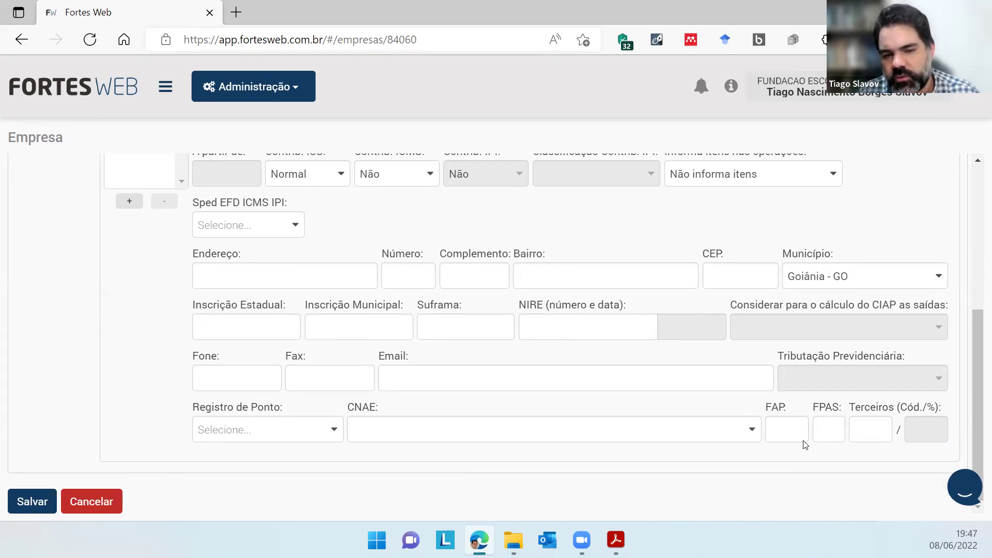
scroll(532, 385, up, 3)
scroll(532, 385, up, 2)
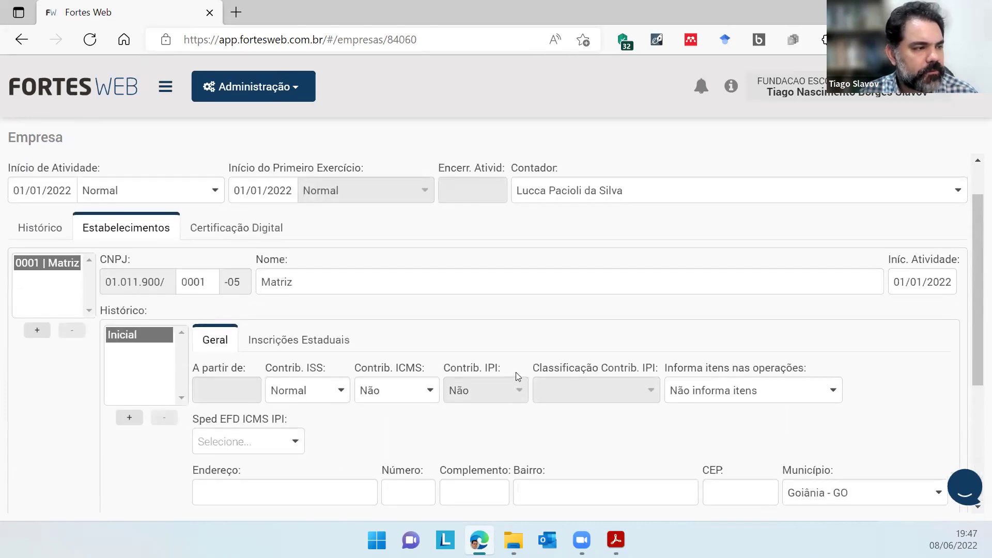
scroll(360, 360, down, 5)
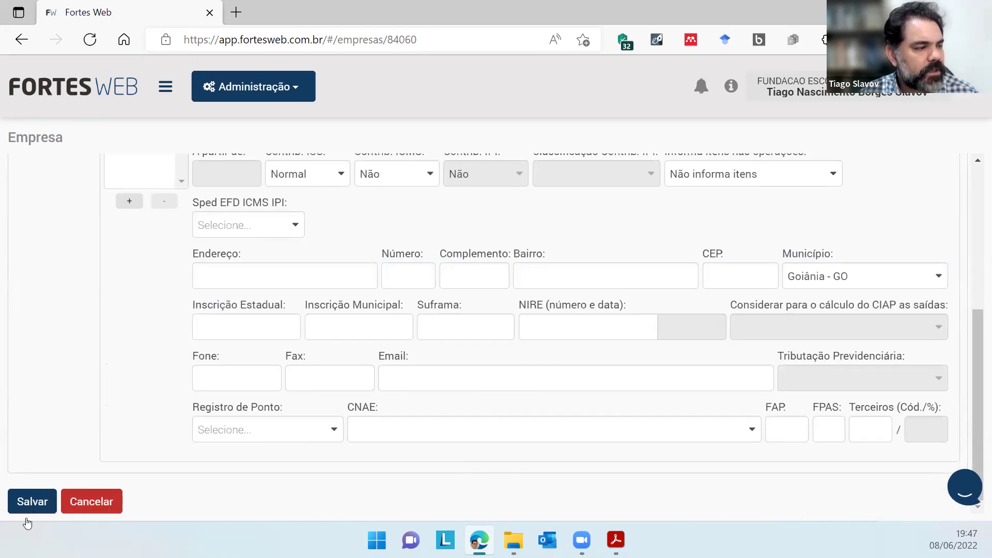
Save the changes to the company record with Salvar.
click(32, 504)
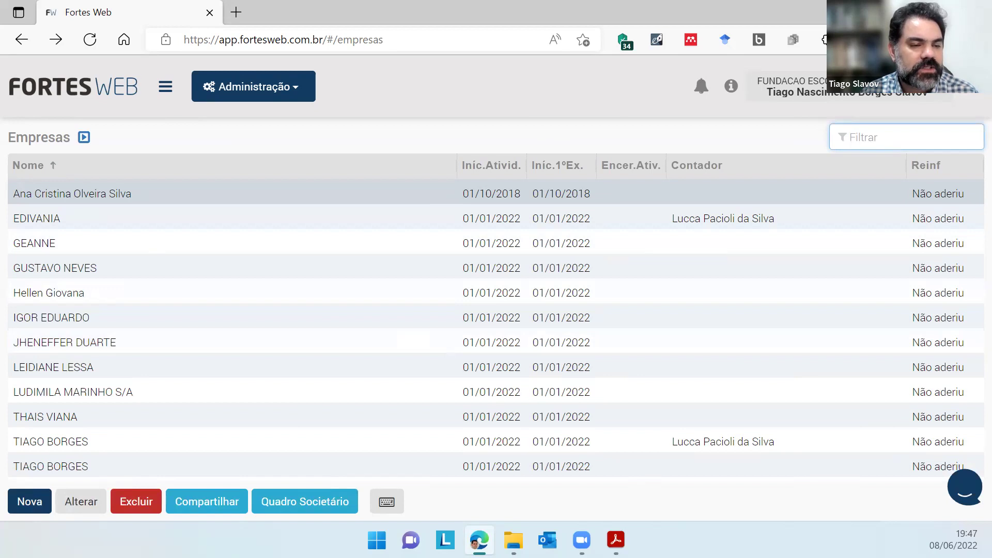
key(alt+Tab)
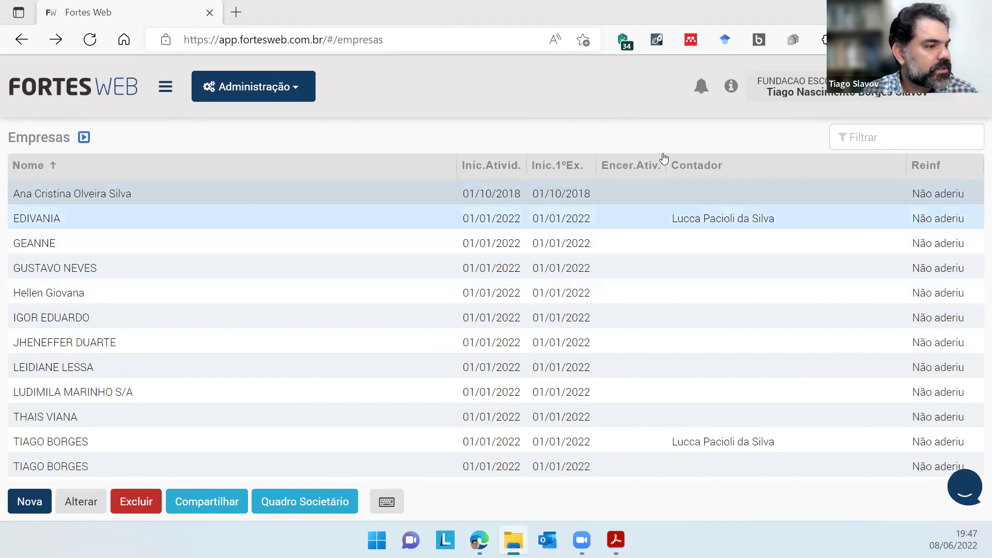
click(723, 192)
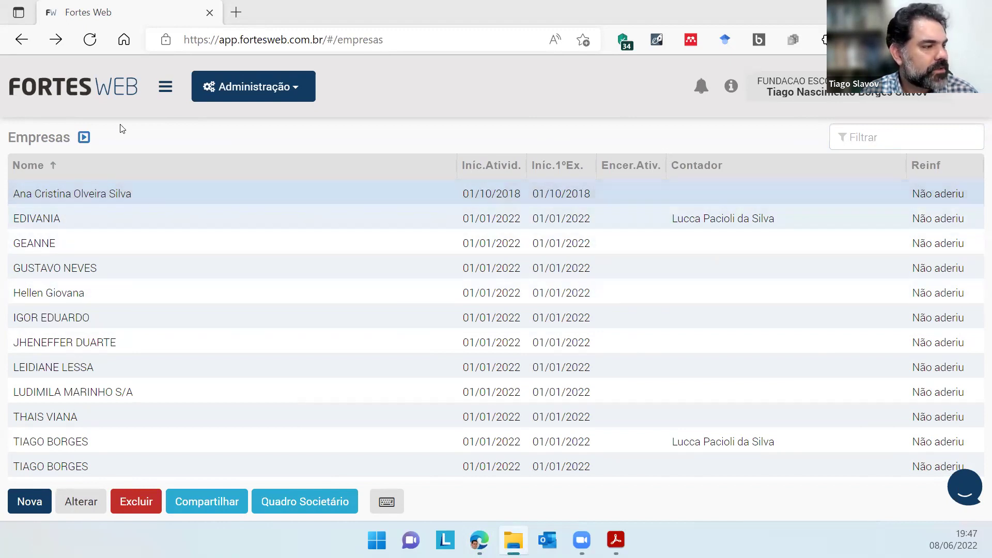
Navigate through the main menu, ending on the Usuários list of registered users.
click(166, 86)
click(72, 195)
click(155, 92)
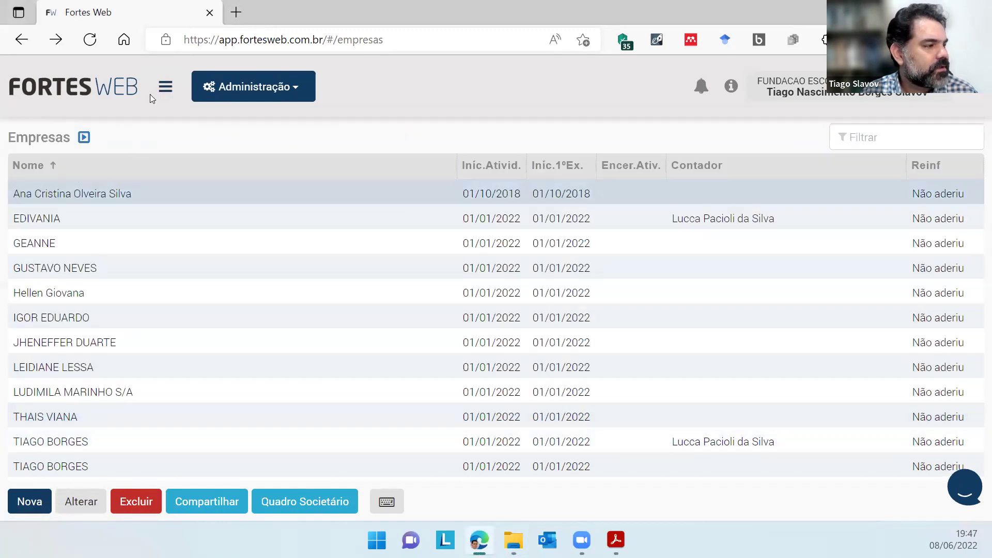
click(154, 92)
click(79, 164)
Return to Cadastros > Empresas and open the Administração subsystem dropdown.
click(158, 97)
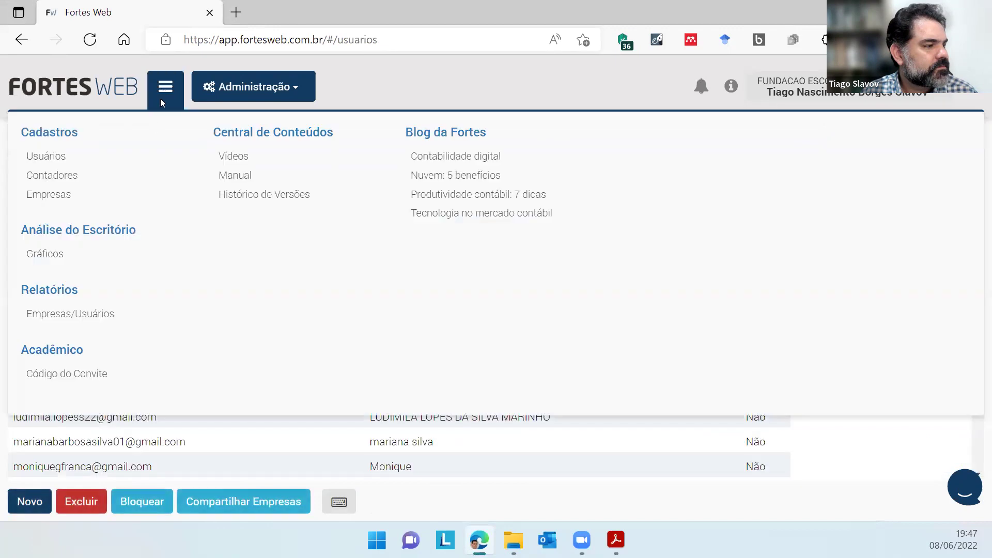
click(118, 203)
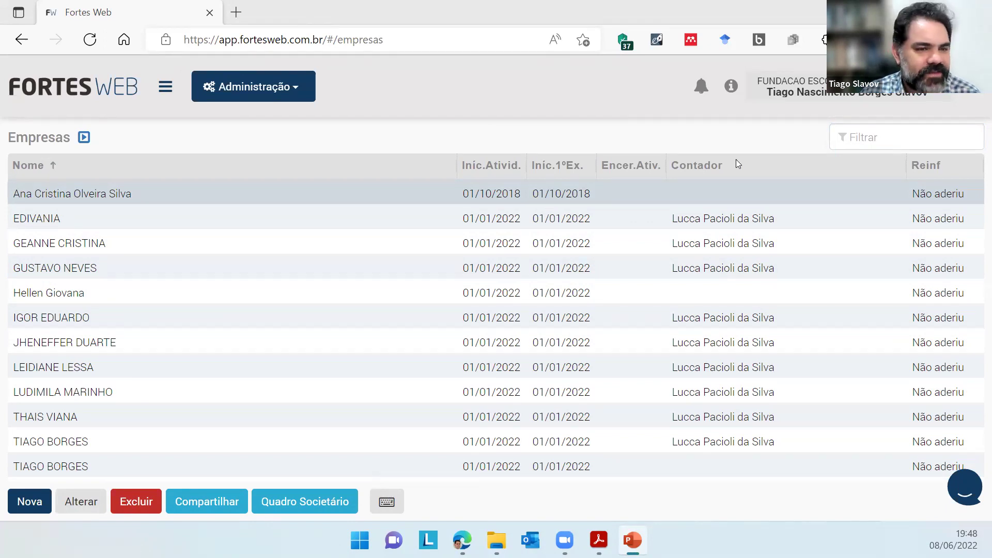
click(268, 92)
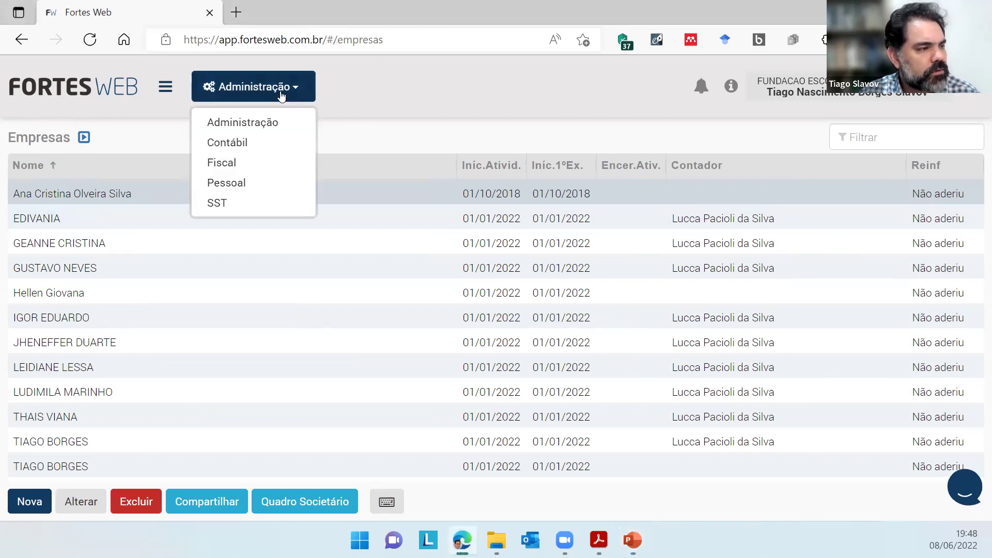
Switch to the Contábil subsystem and select the Lucro Real company.
click(256, 143)
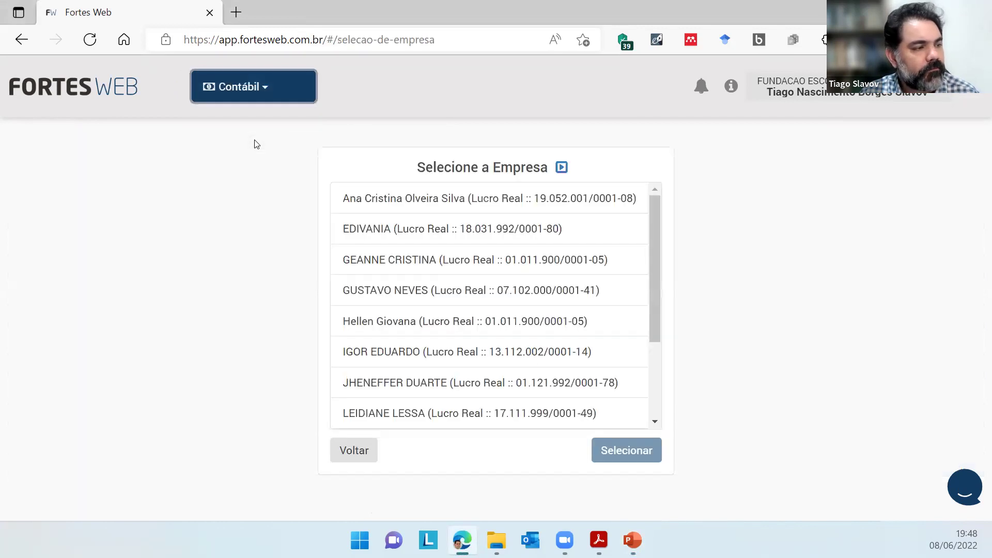
scroll(620, 343, down, 3)
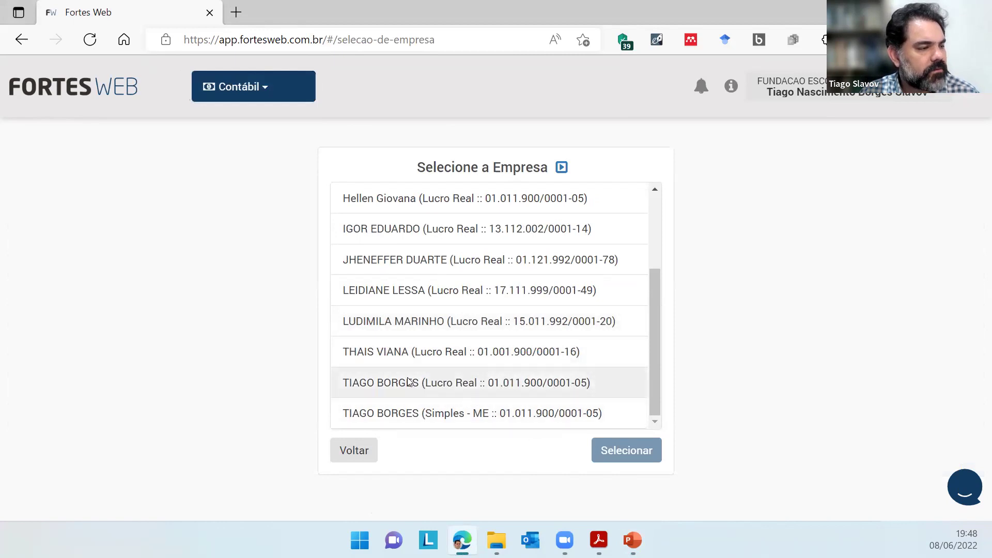
click(454, 383)
click(624, 453)
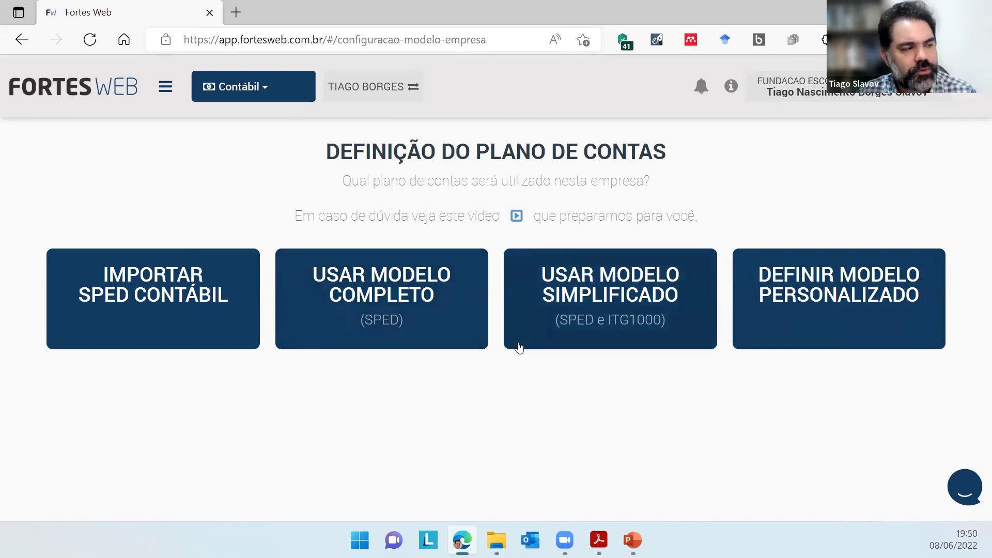
Pick the USAR MODELO COMPLETO (SPED) card and scroll through its account structure preview.
click(405, 312)
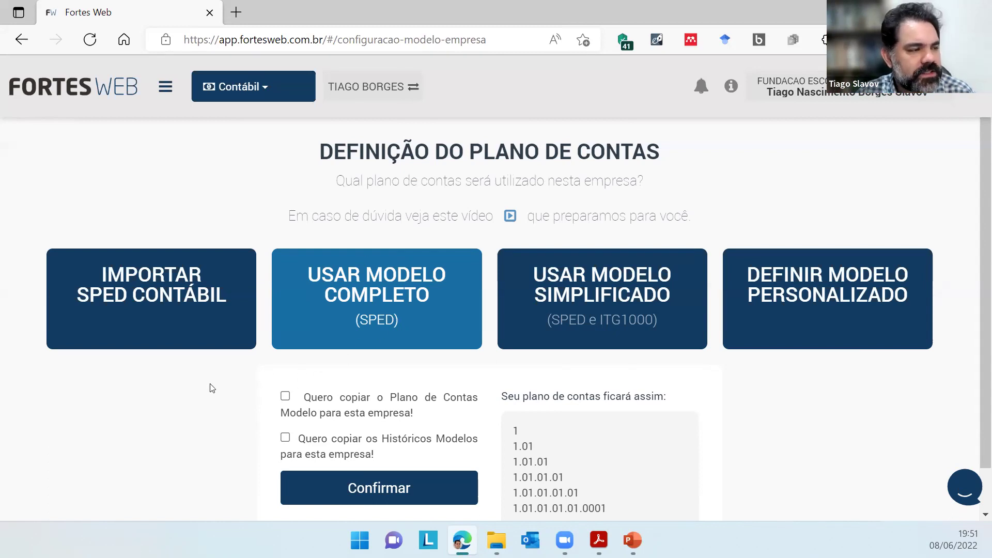
scroll(341, 382, down, 1)
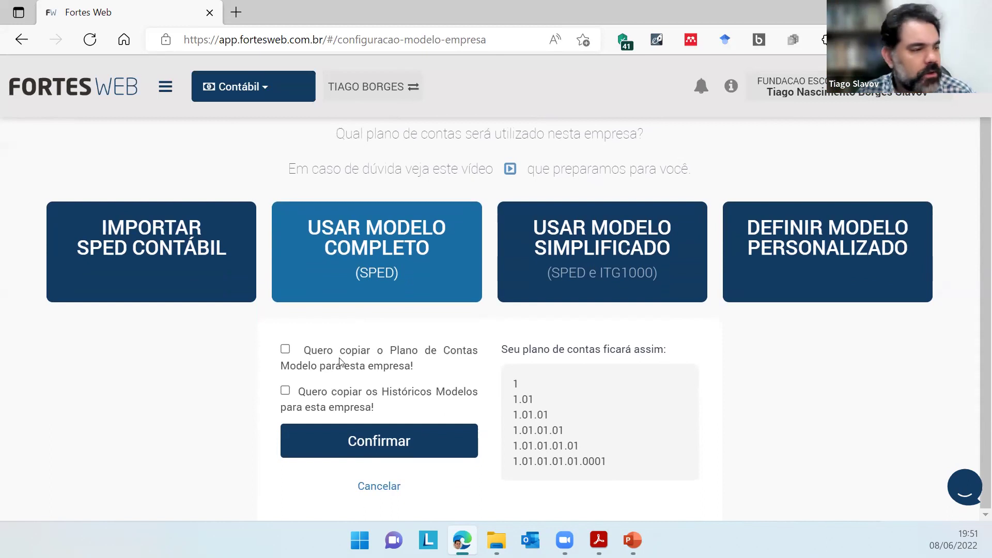
click(290, 374)
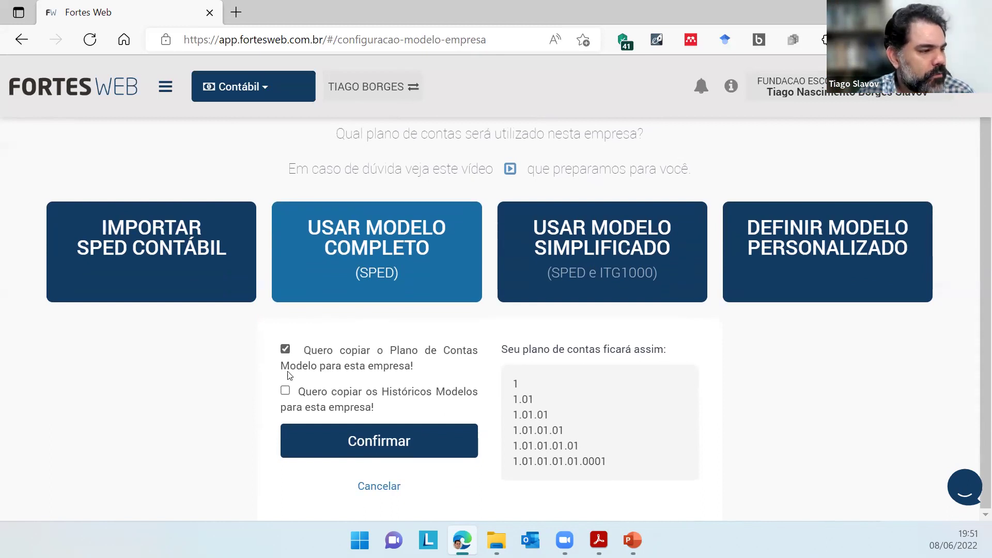
click(286, 392)
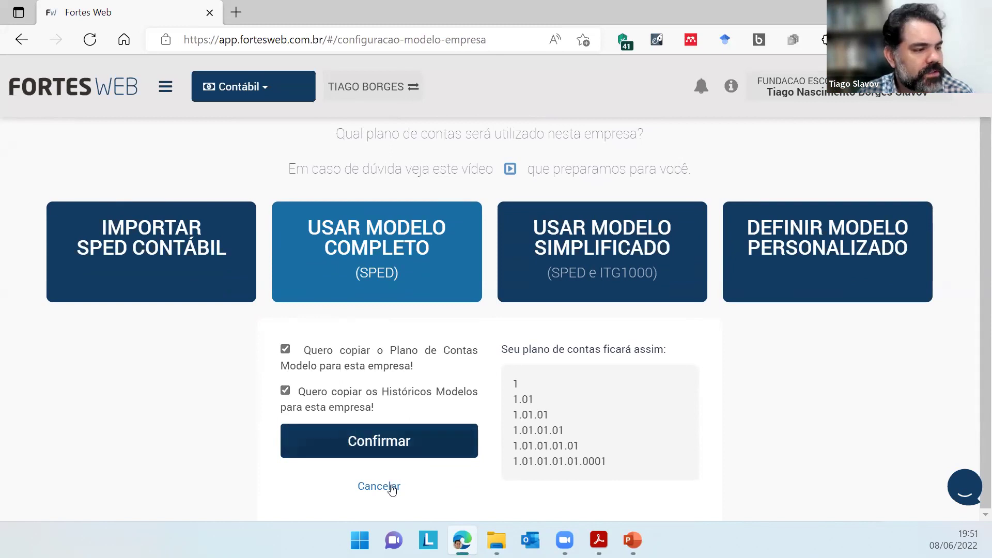
click(436, 446)
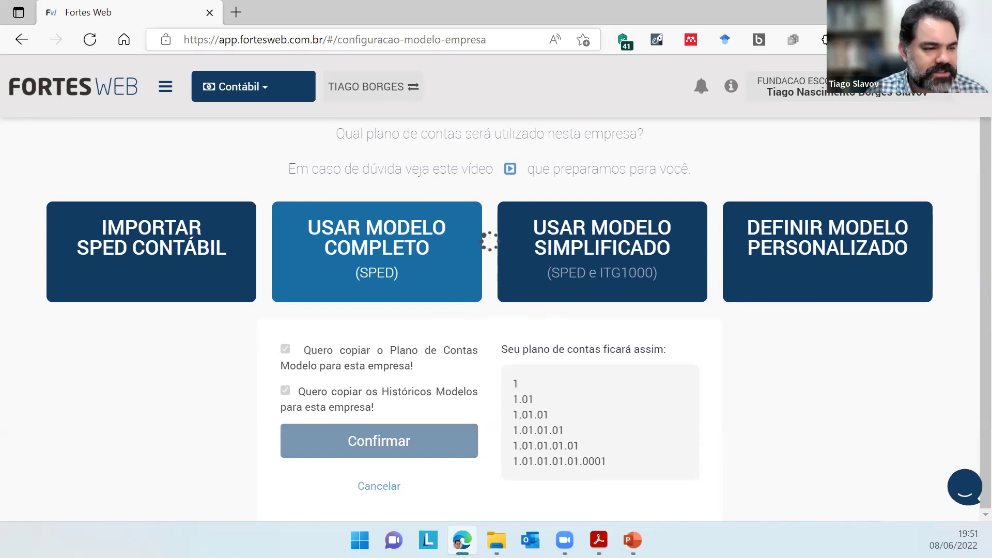
key(alt+Tab)
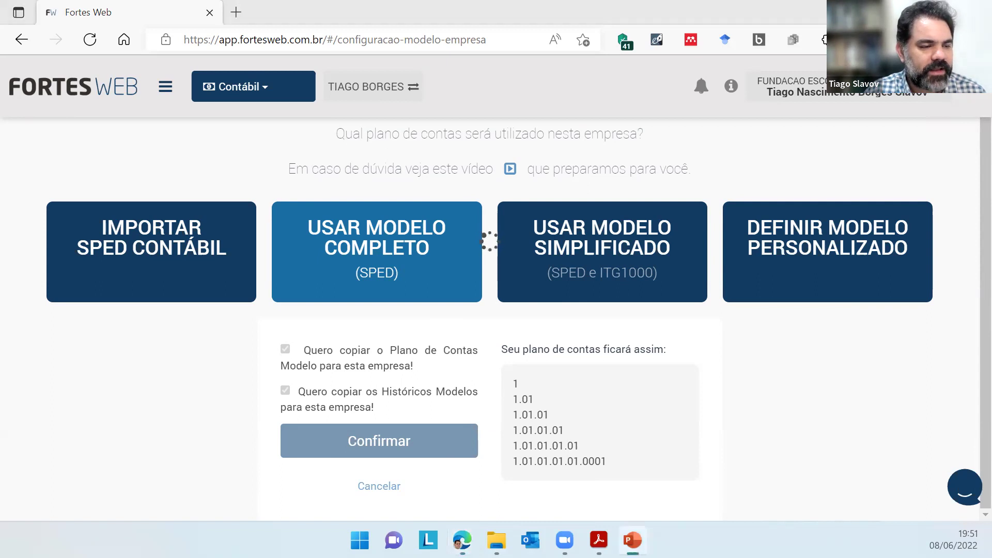
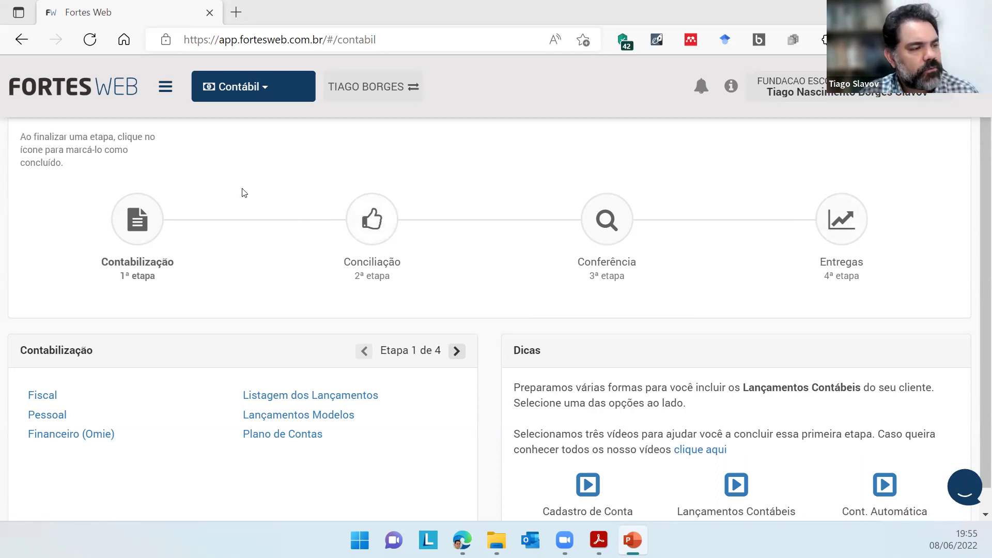
Go to Movimentos > Lançamentos through the main navigation menu.
click(167, 90)
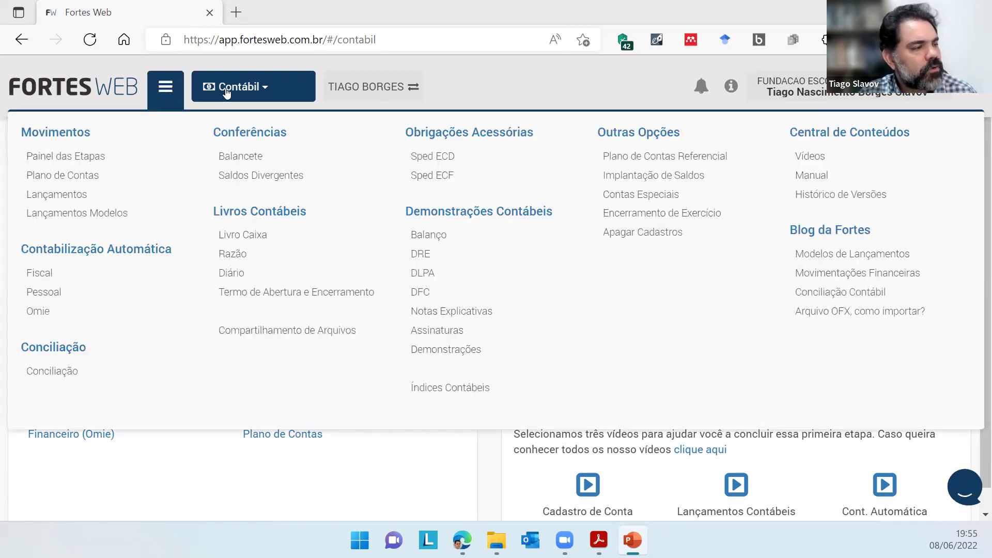
click(119, 202)
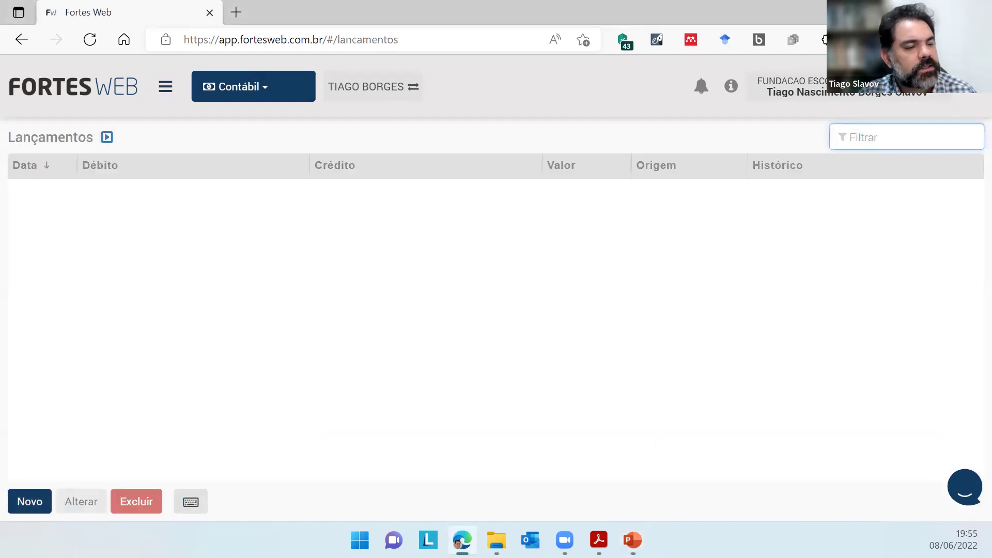
Create a new Lançamento dated 02/01/2022 and move on to the Débito field.
click(36, 509)
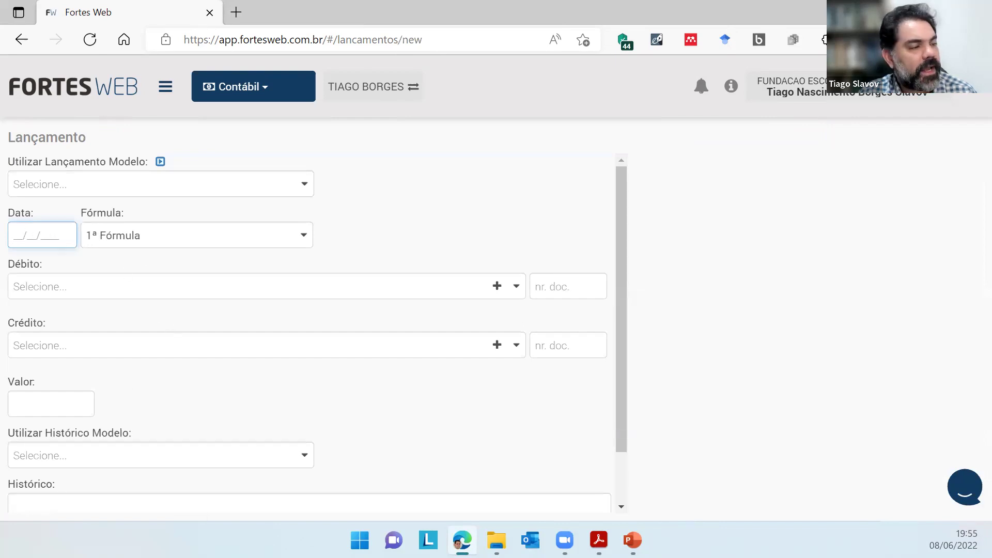
key(alt+Tab)
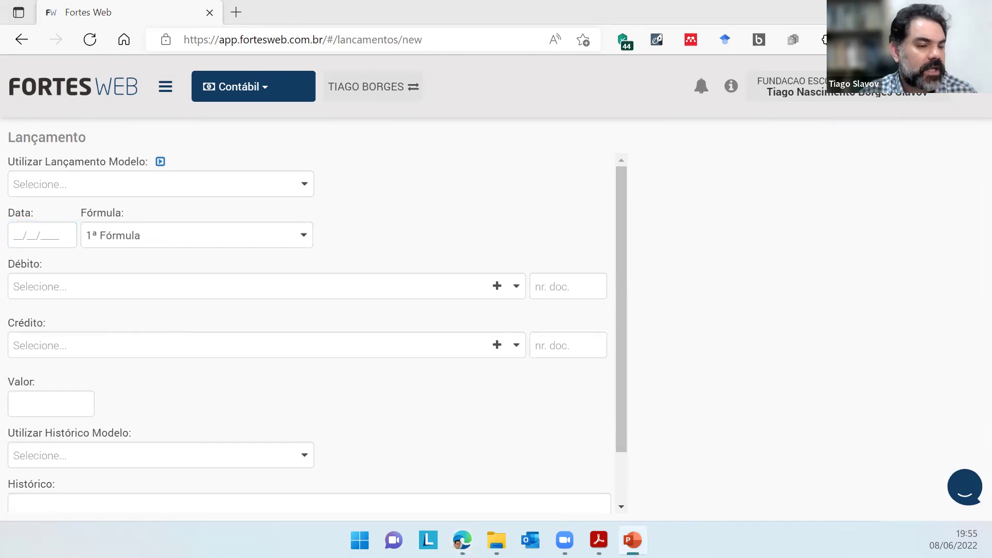
click(74, 235)
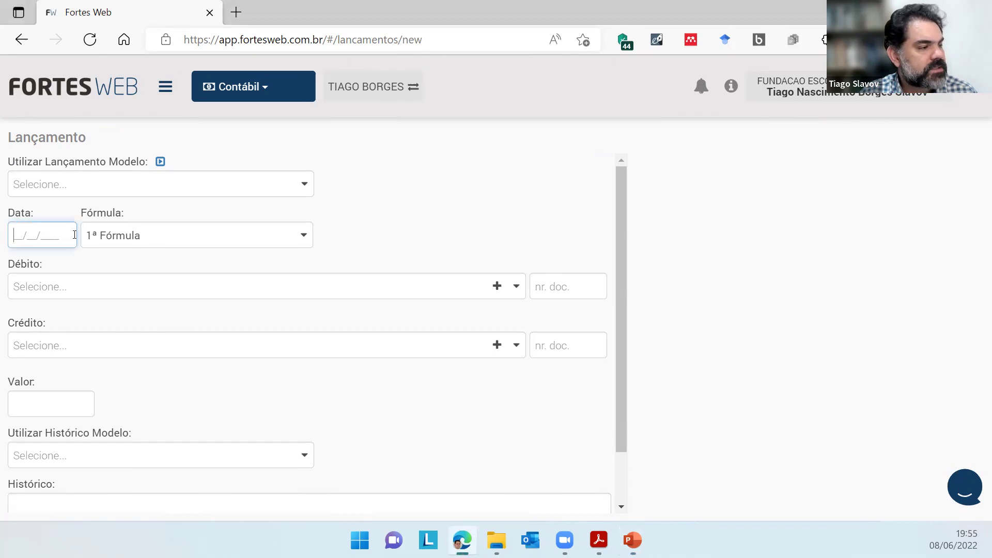
text(02012021)
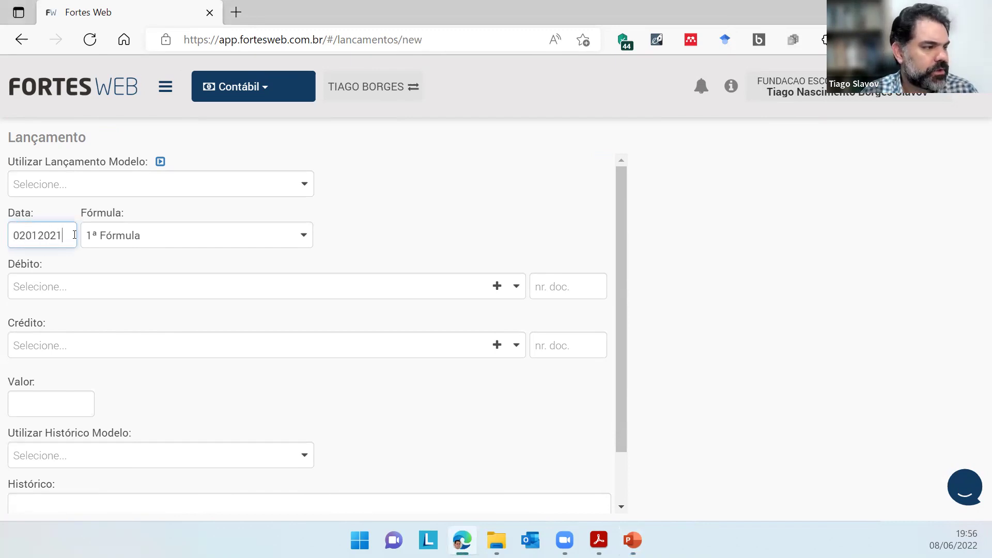
key(BackSpace)
text(22)
key(Tab)
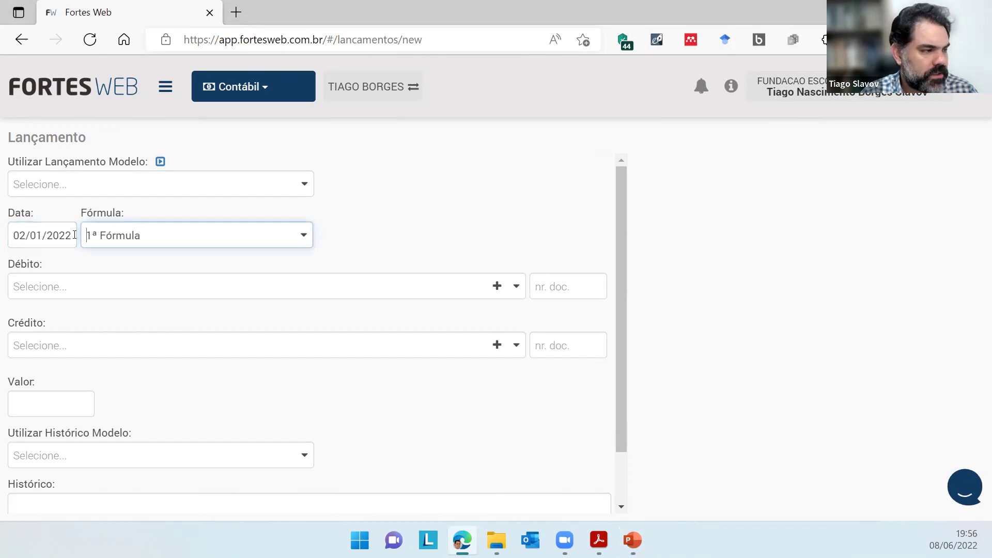
key(Tab)
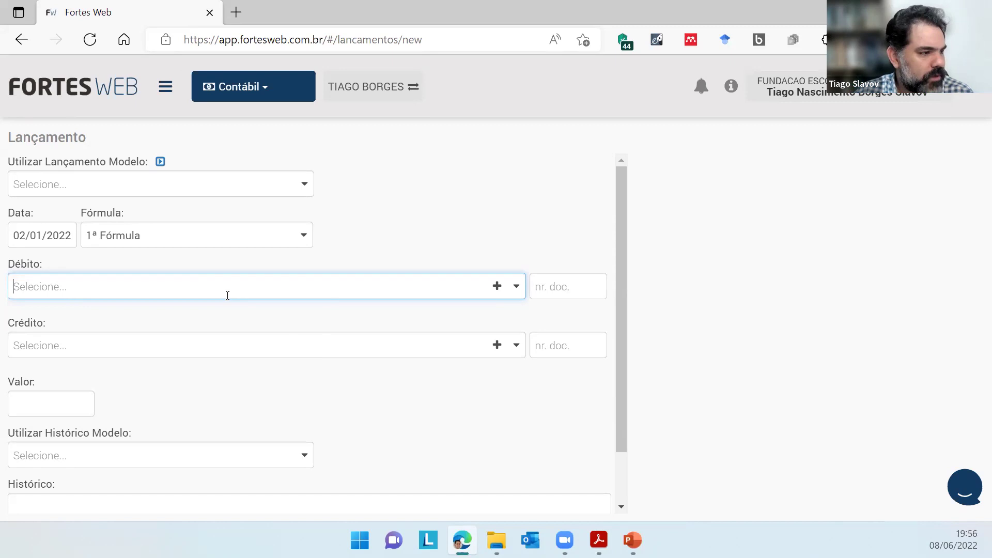
Debit 1.01.01.01.01.0001 Caixa and credit 2.07.01.01.01.0001 Capital Subscrito de Domiciliados e Residentes no País.
text(caixa)
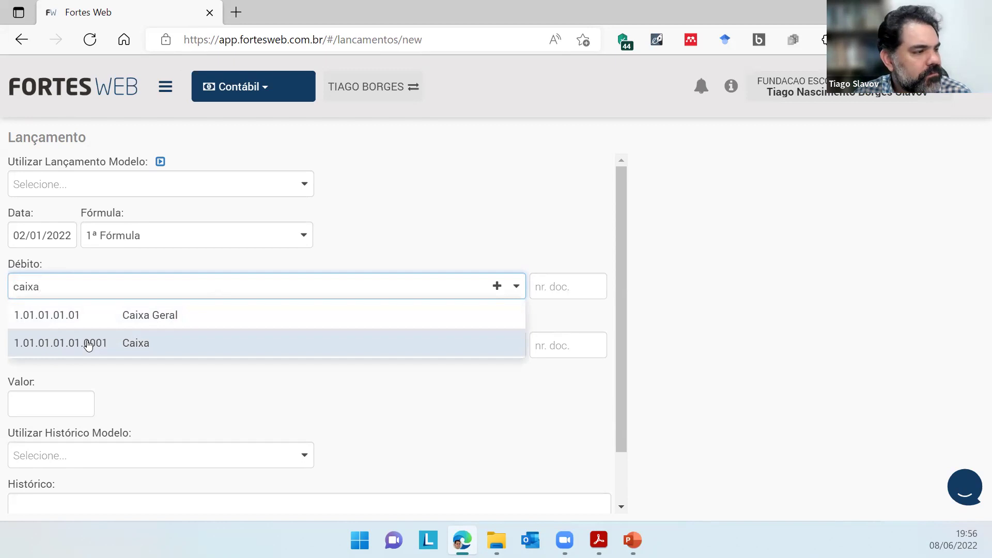
click(89, 343)
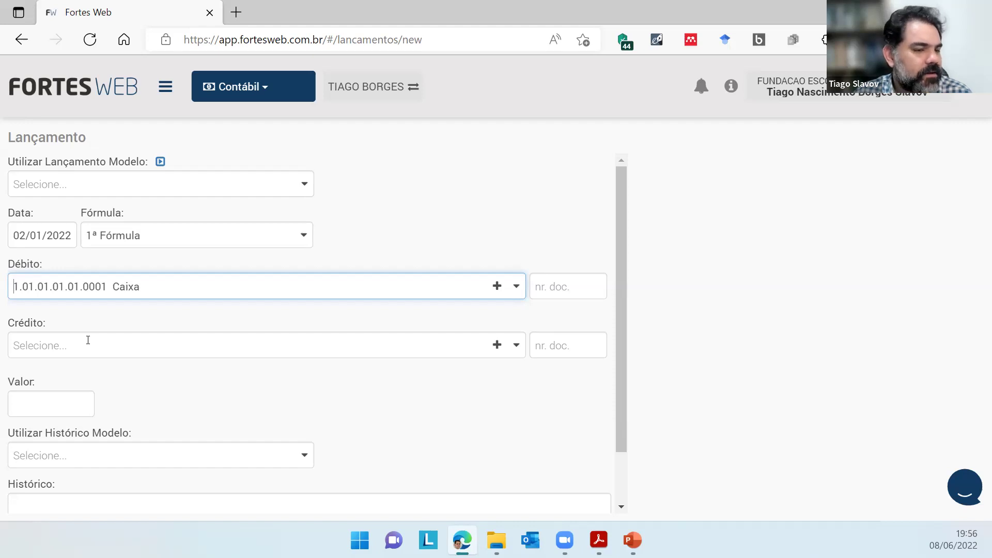
click(88, 341)
text(capital)
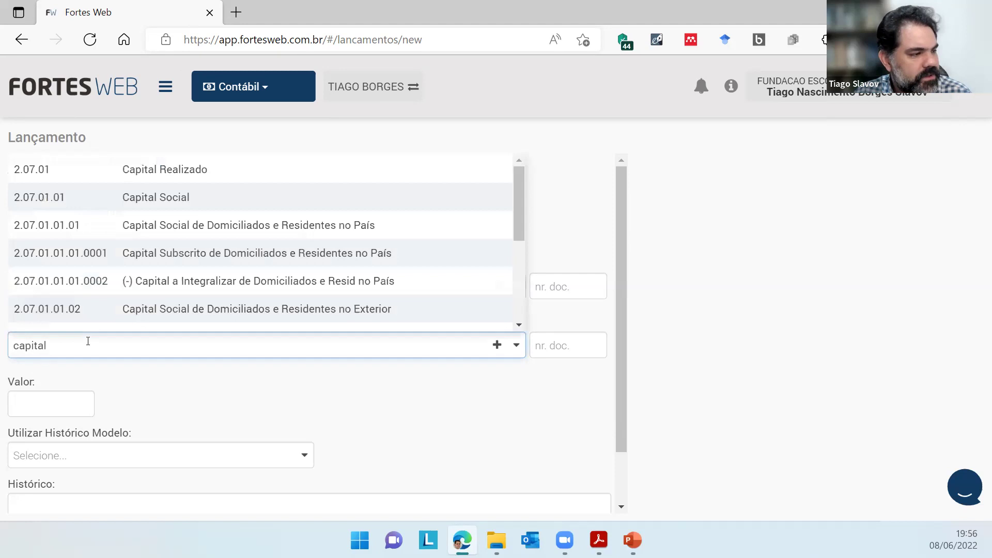
scroll(176, 238, down, 1)
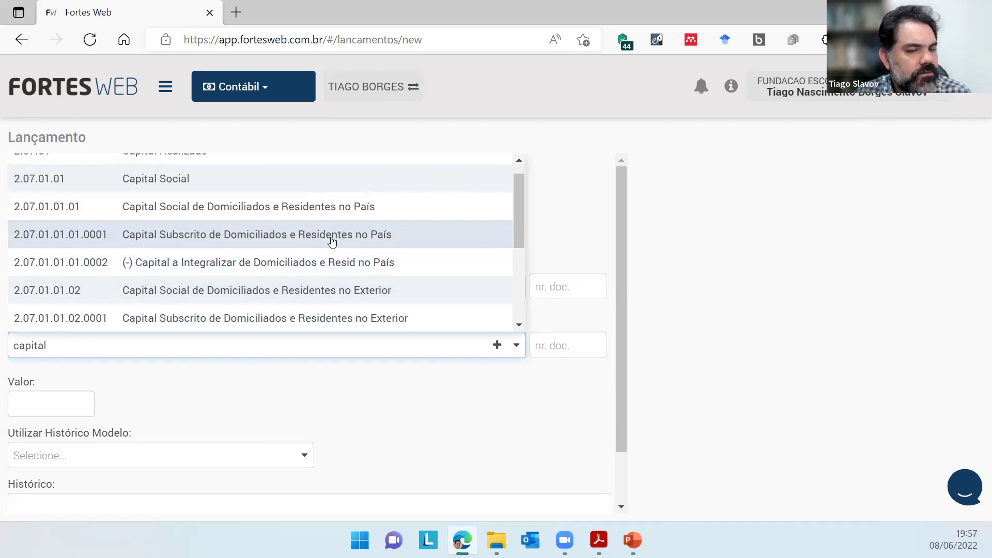
click(331, 235)
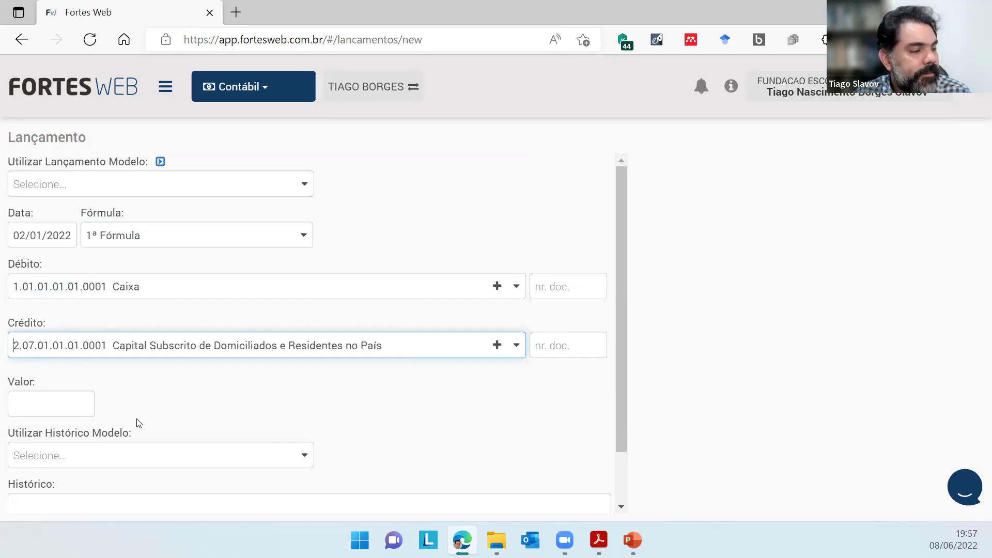
click(19, 409)
Enter value 100.000,00 with history 'integralização do capital' and save the entry.
text(100.)
text(00000)
key(Tab)
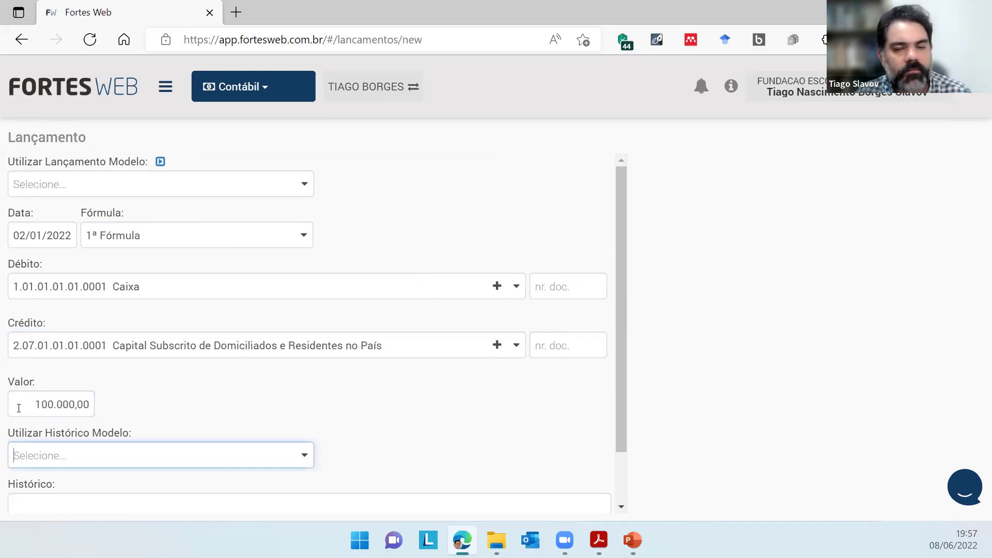
scroll(166, 402, down, 1)
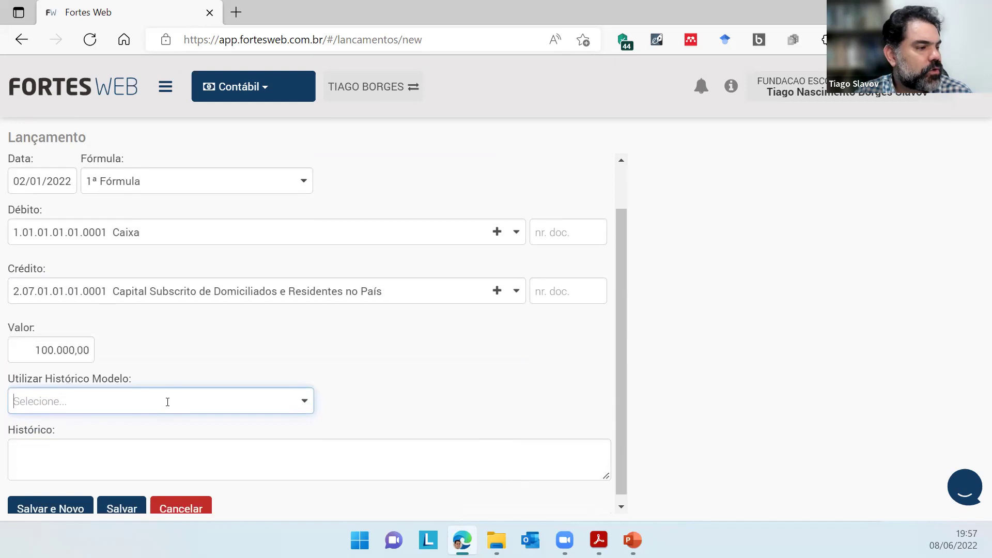
click(86, 439)
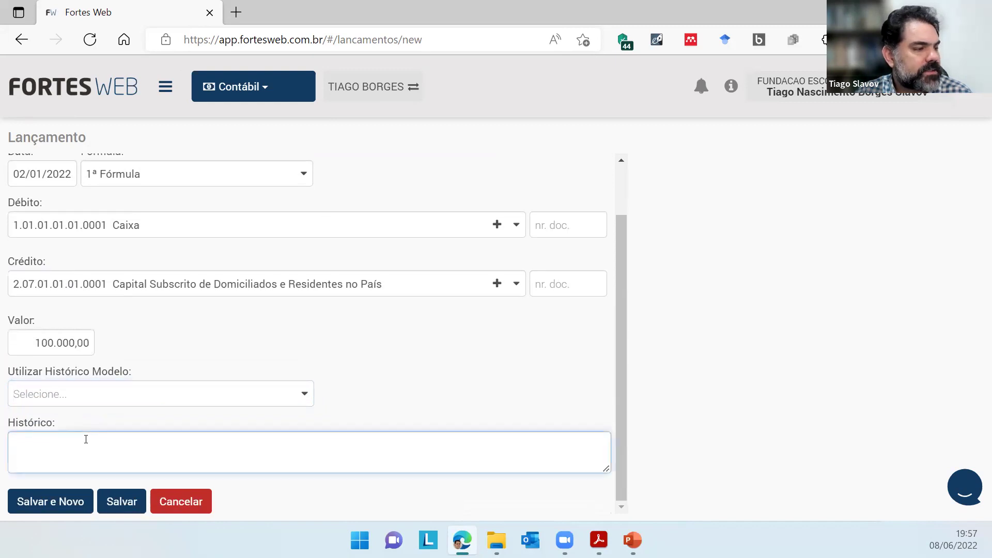
text(int)
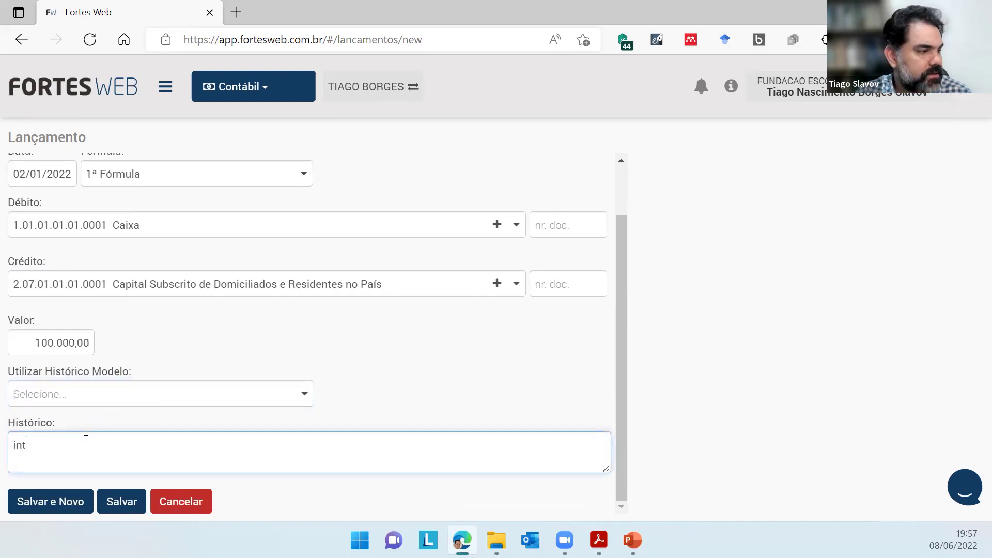
text(egralização do capital)
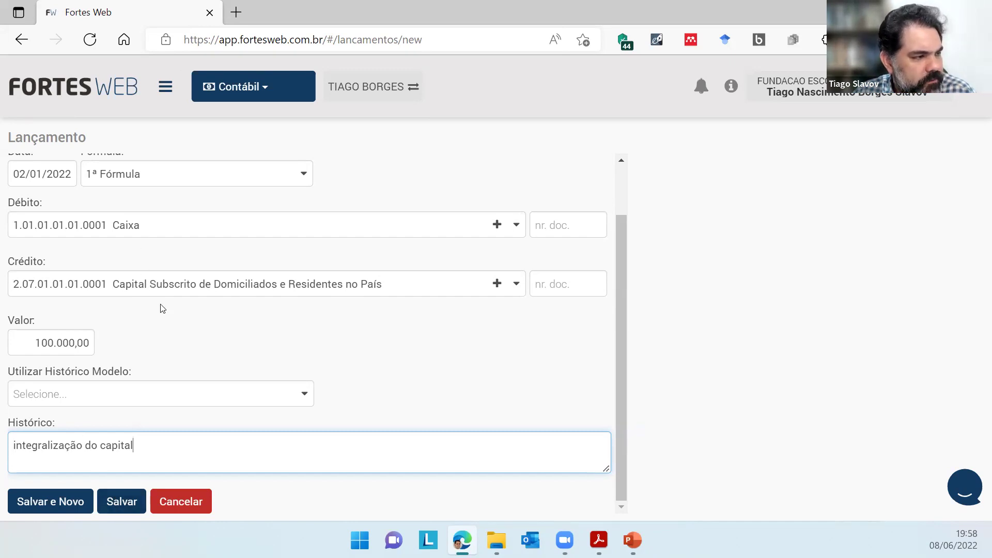
click(119, 504)
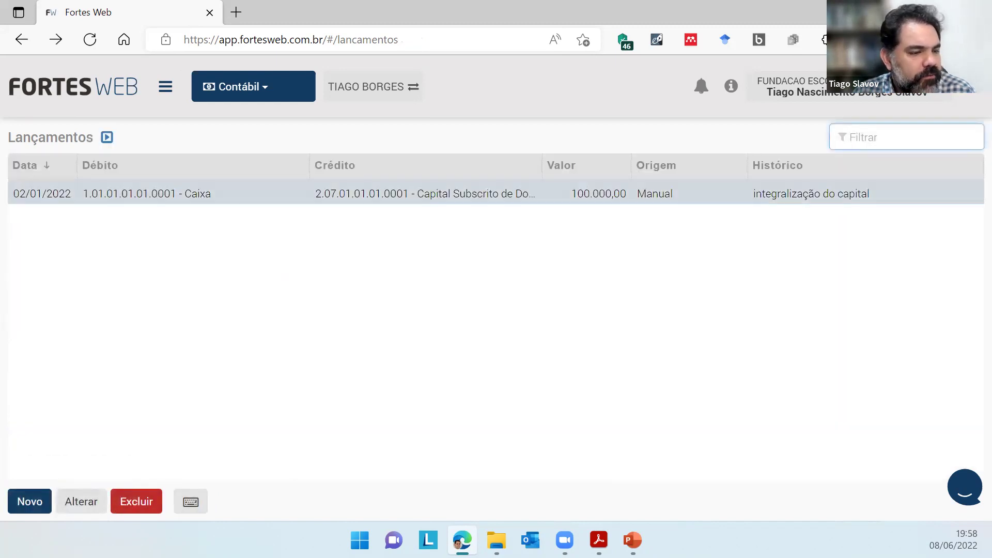
Start another new Lançamento from the entries list.
click(38, 504)
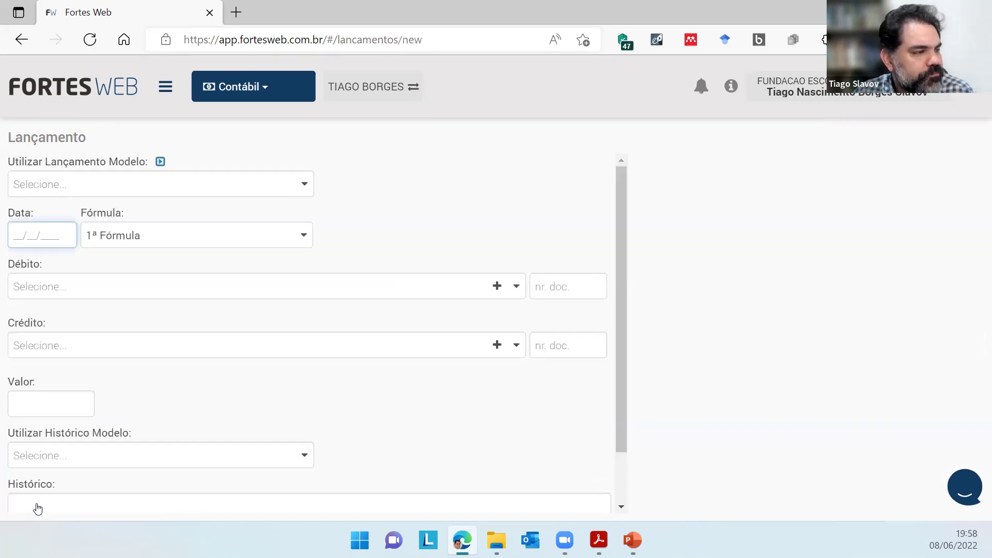
key(alt+Tab)
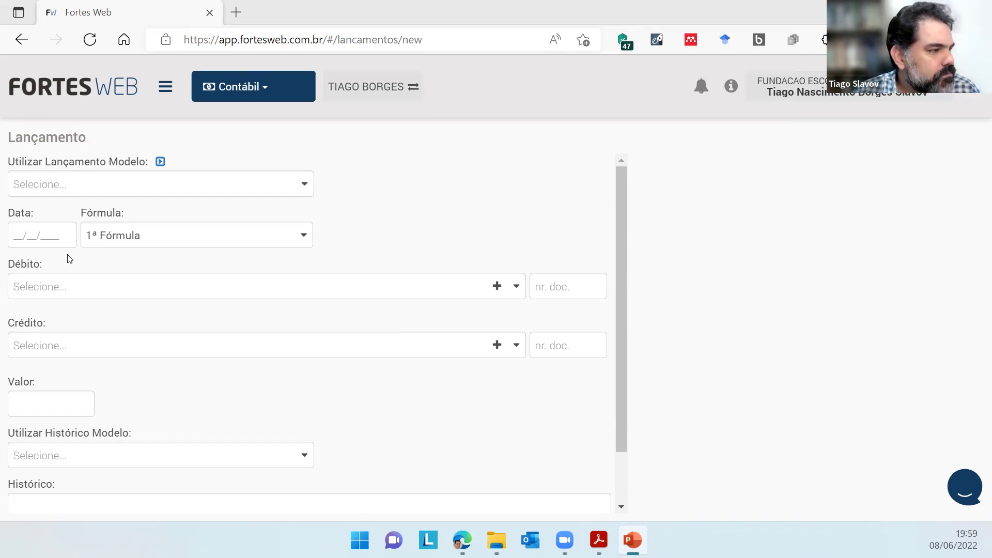
Enter 02/01/2022 as the new entry's date.
click(20, 238)
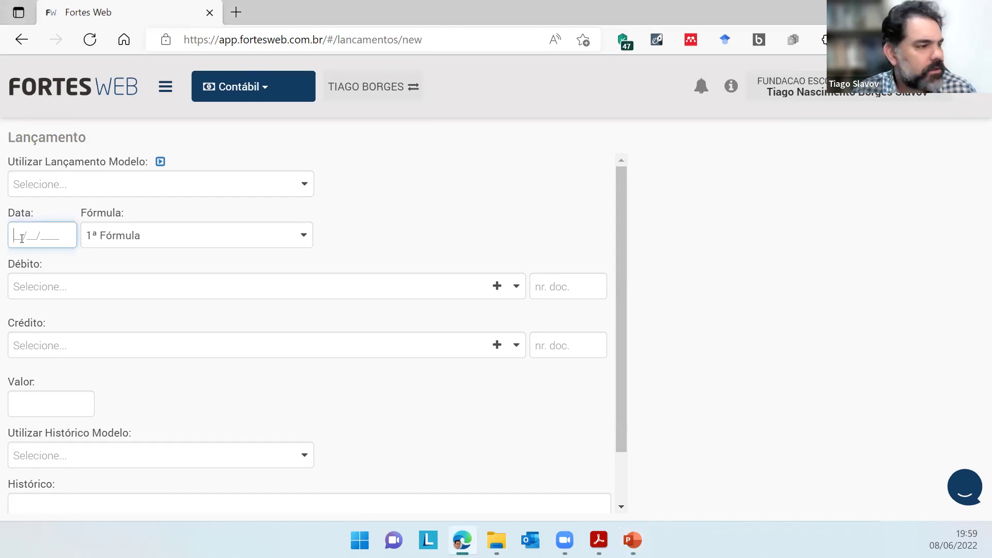
text(0202)
key(BackSpace)
text(102)
key(BackSpace)
key(BackSpace)
text(2022)
key(Tab)
key(Tab)
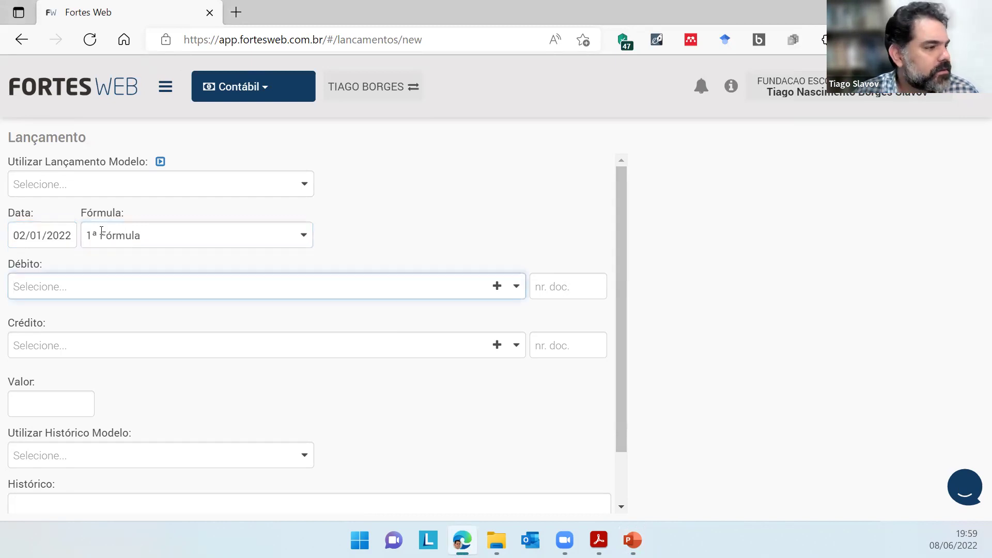
key(alt+Tab)
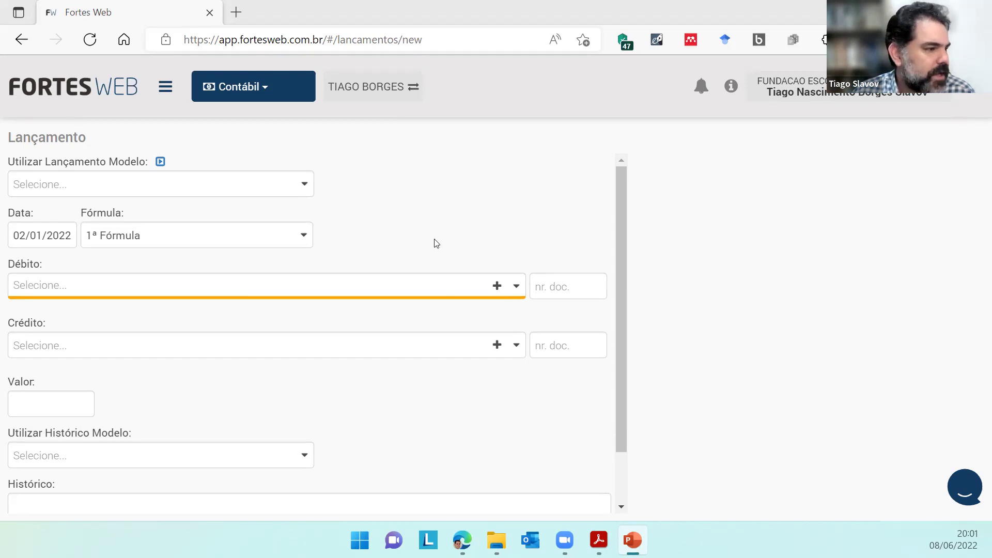
Search 'aluguéis' and set 3.01.01.07.01.0024 Aluguéis as the debit account.
click(330, 287)
text(alu)
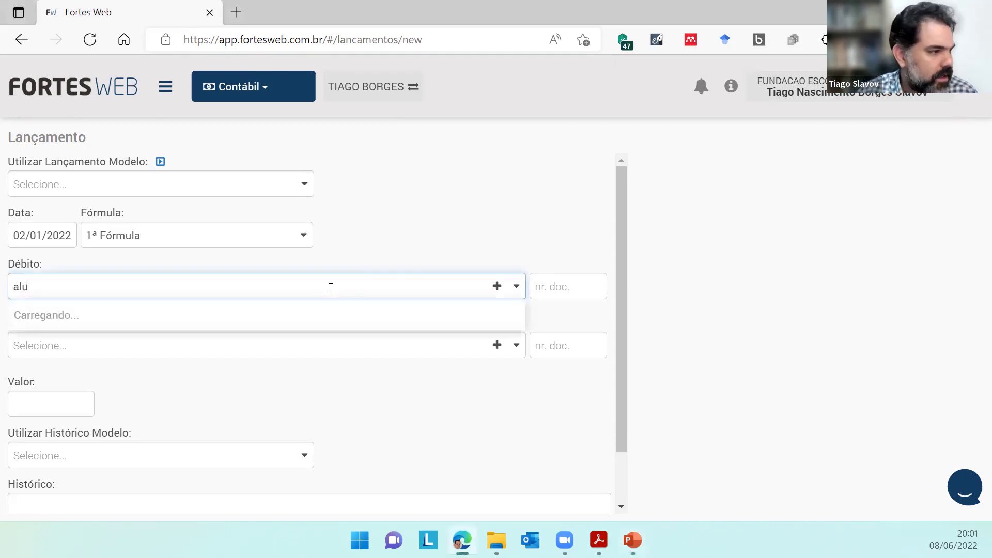
text(guéis)
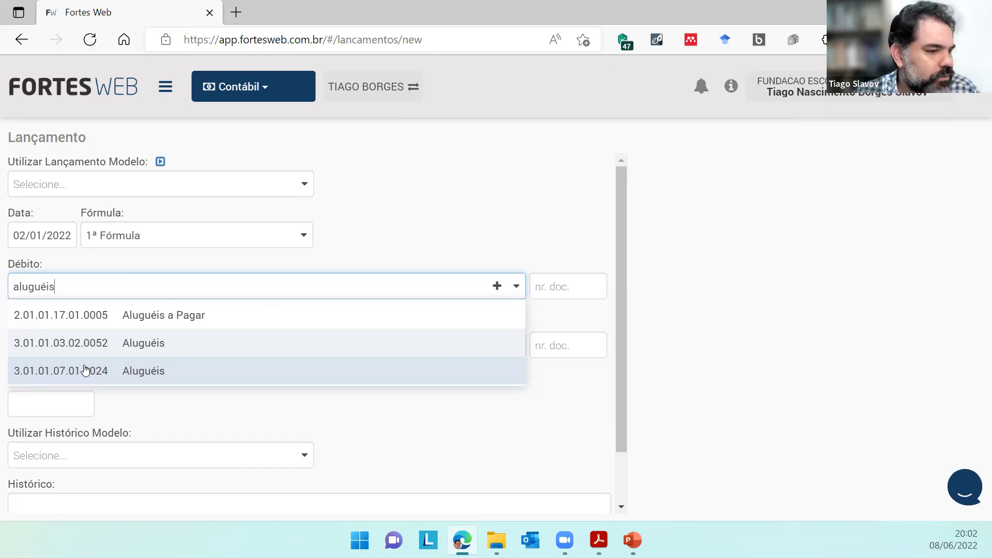
click(119, 371)
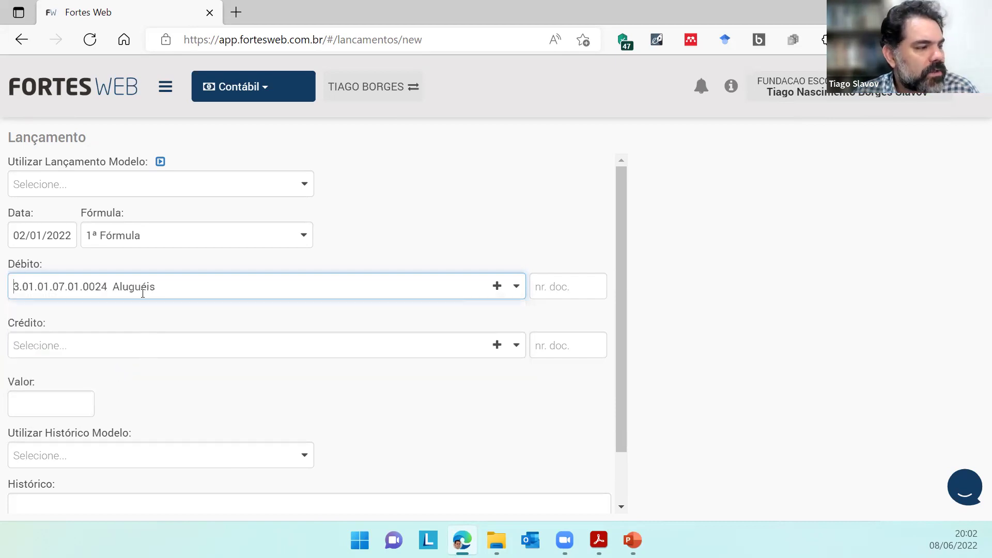
Credit the Caixa account and enter a value of 10.000,00.
click(88, 347)
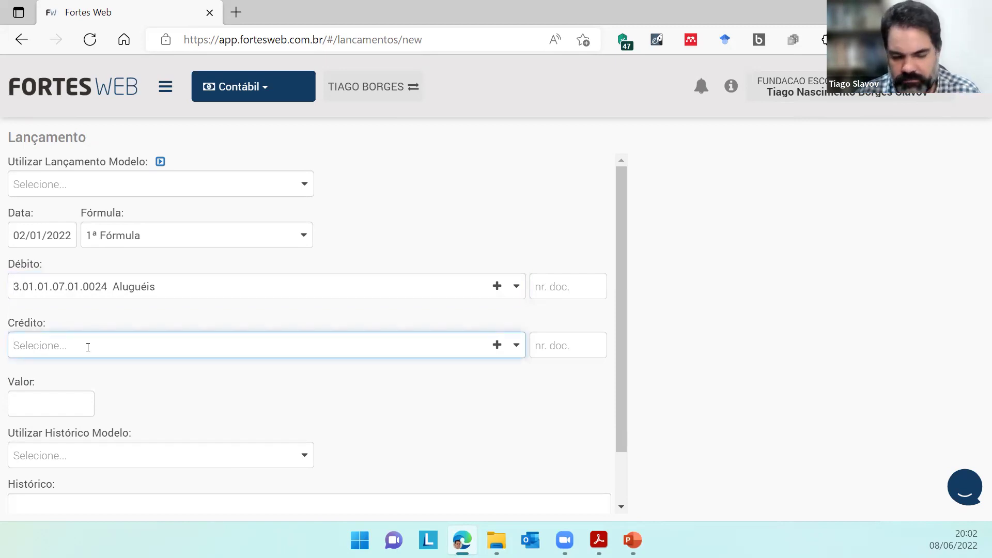
text(c)
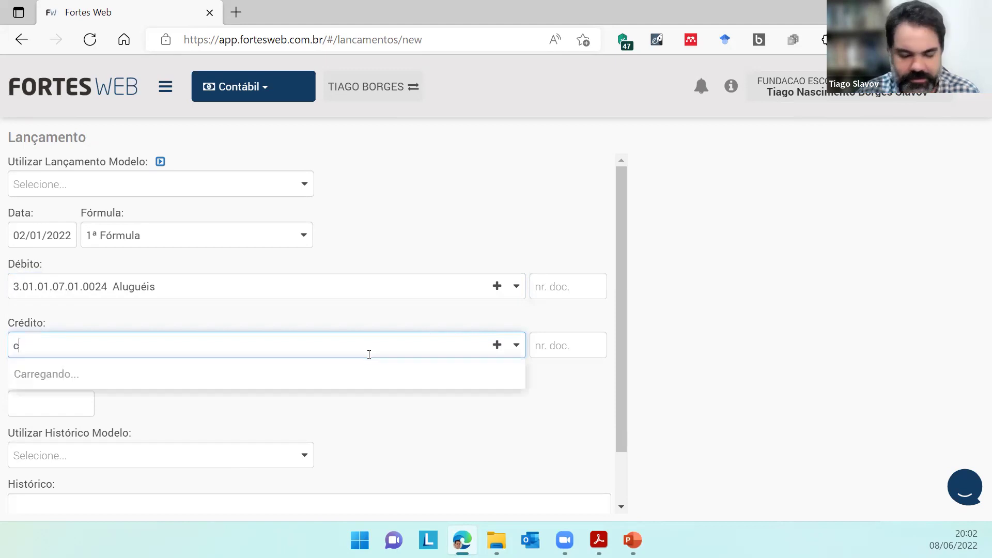
text(aixa)
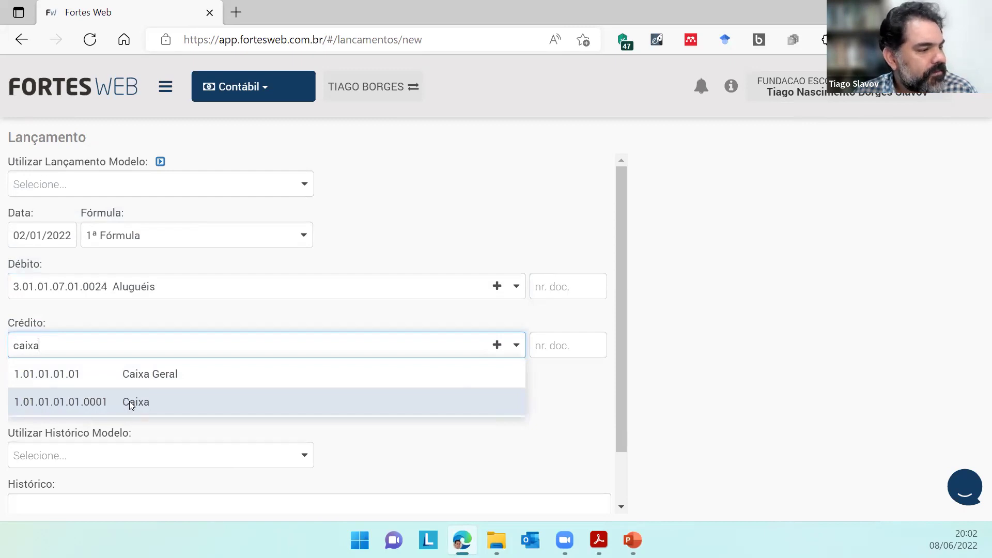
click(129, 403)
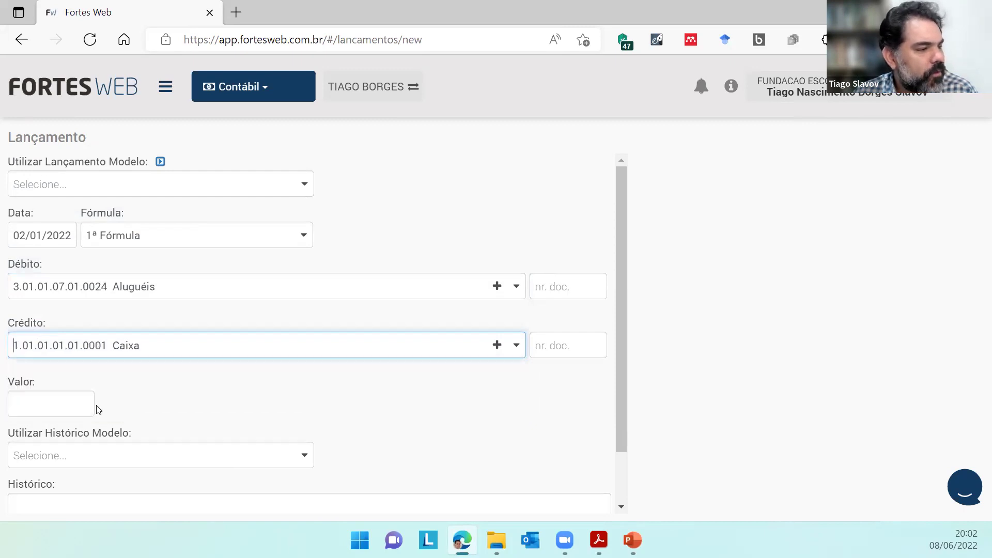
click(69, 403)
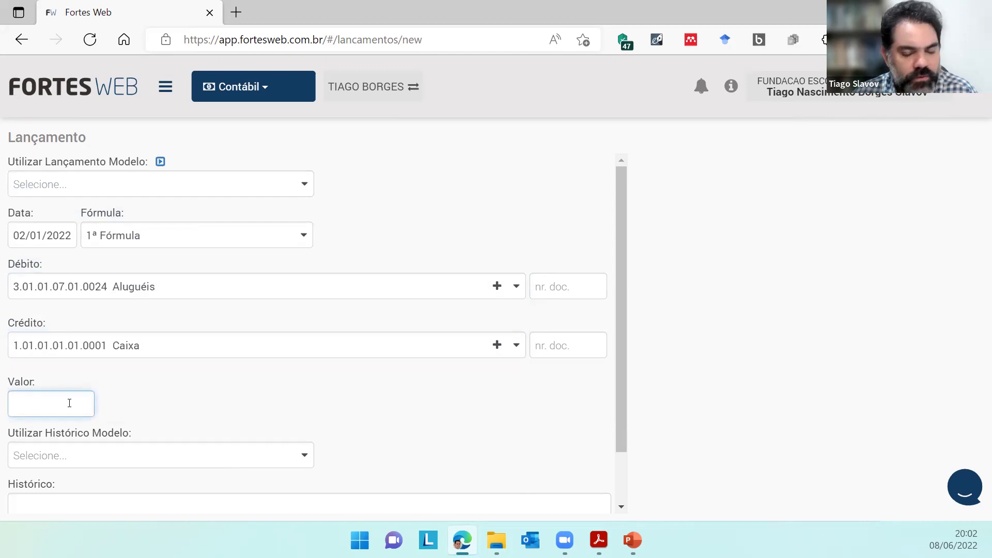
text(10.000)
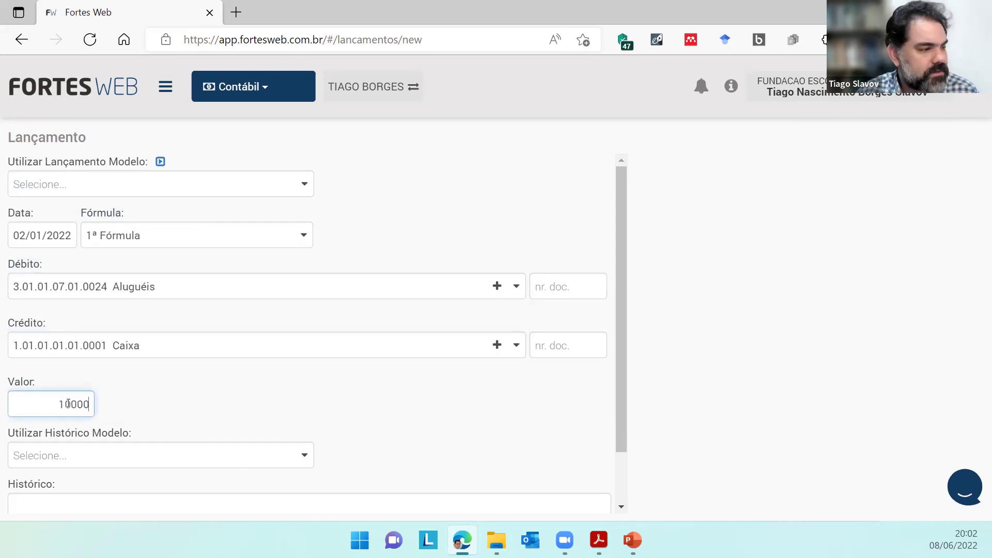
key(Tab)
Describe the entry as 'Pagamento de aluguel' and save it.
scroll(88, 434, down, 1)
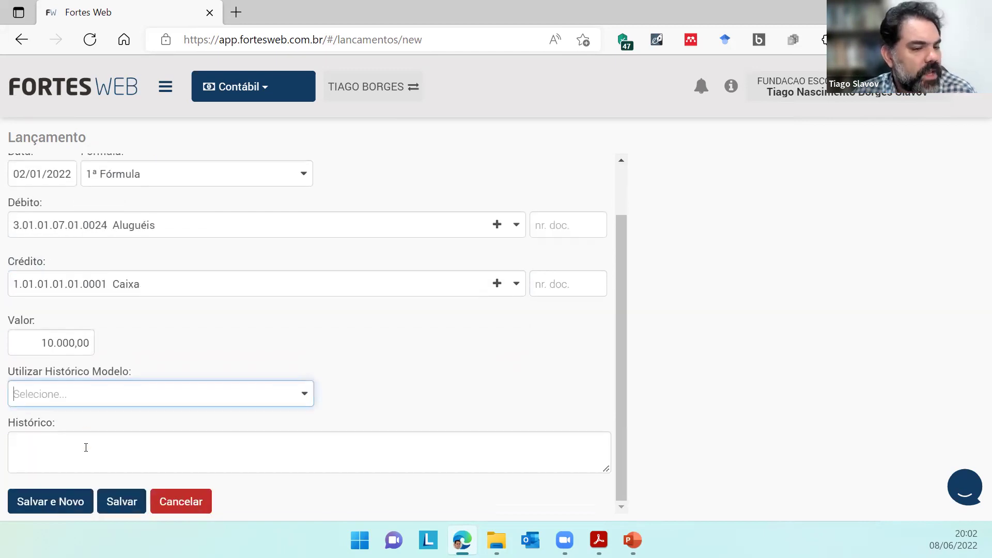
click(86, 447)
text(Paamento al)
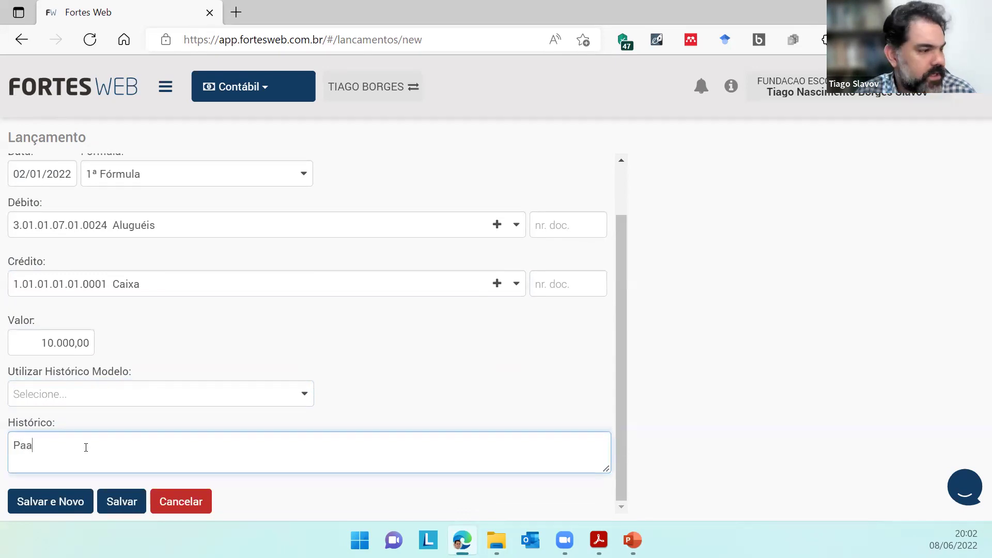
key(BackSpace)
key(BackSpace)
key(BackSpace)
key(BackSpace)
key(BackSpace)
key(BackSpace)
key(BackSpace)
key(BackSpace)
key(BackSpace)
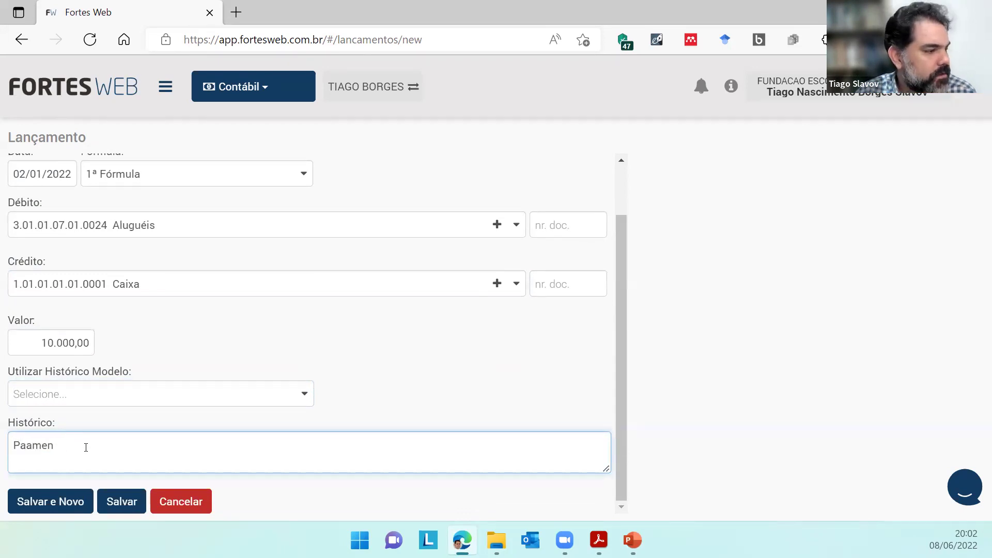
text(gamento dd)
key(BackSpace)
text(e aluguel)
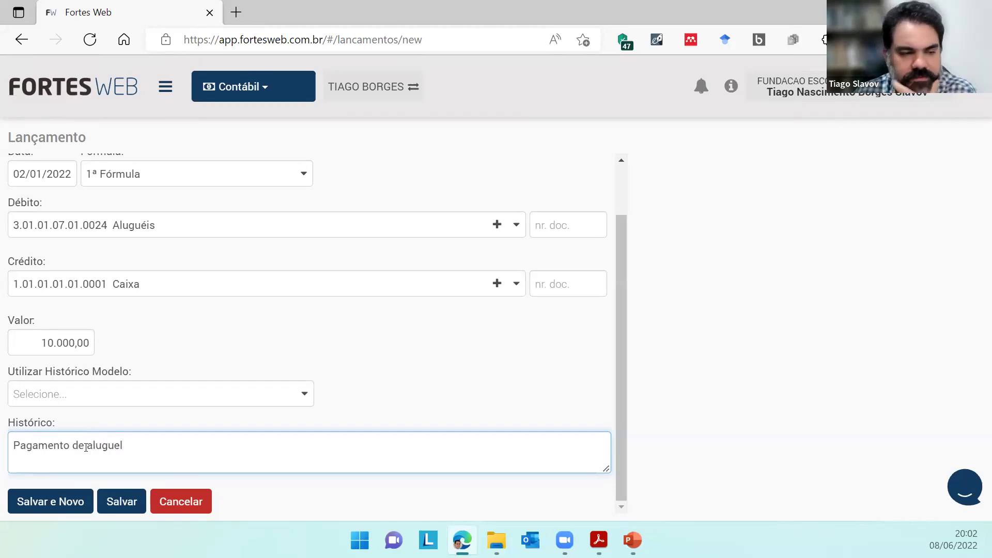
click(119, 500)
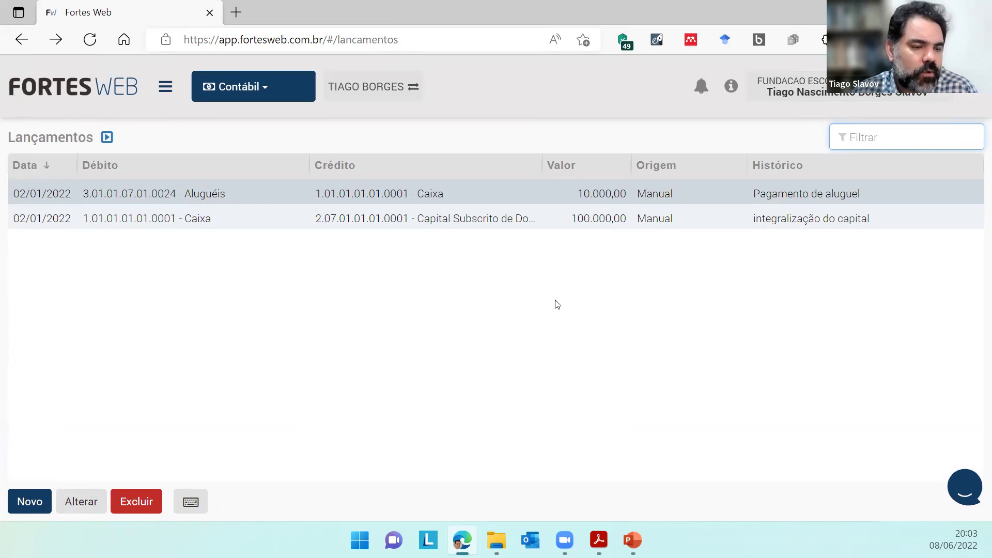
Switch from the browser to the Word exercise document.
key(alt+Tab)
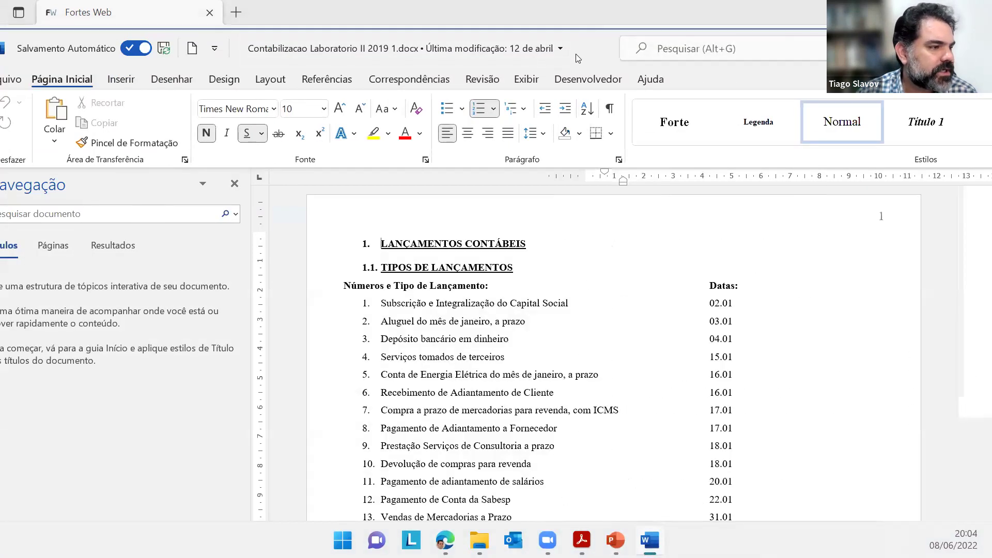
Scroll the Word exercise down to lançamentos nº 06 and 07 and their receipts.
scroll(774, 404, down, 15)
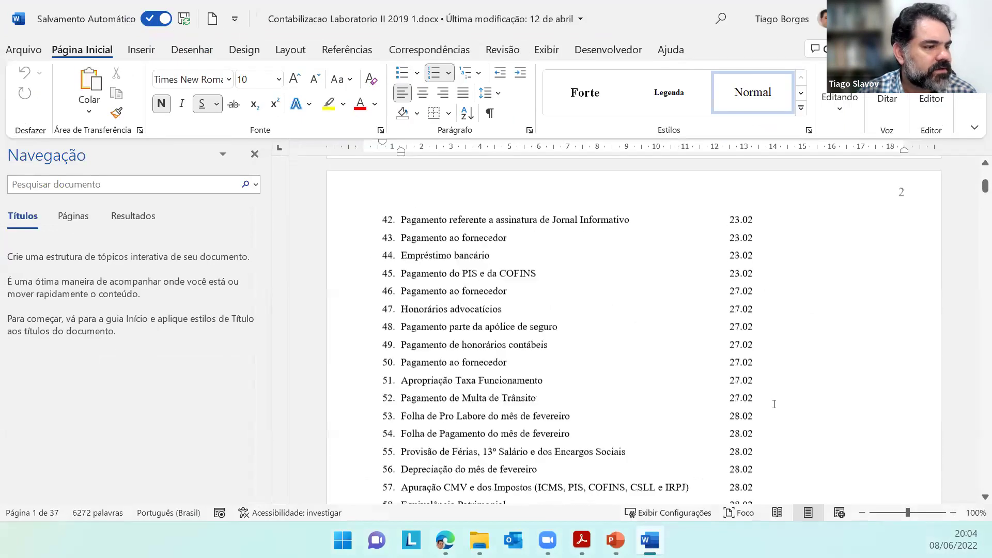
scroll(775, 404, down, 20)
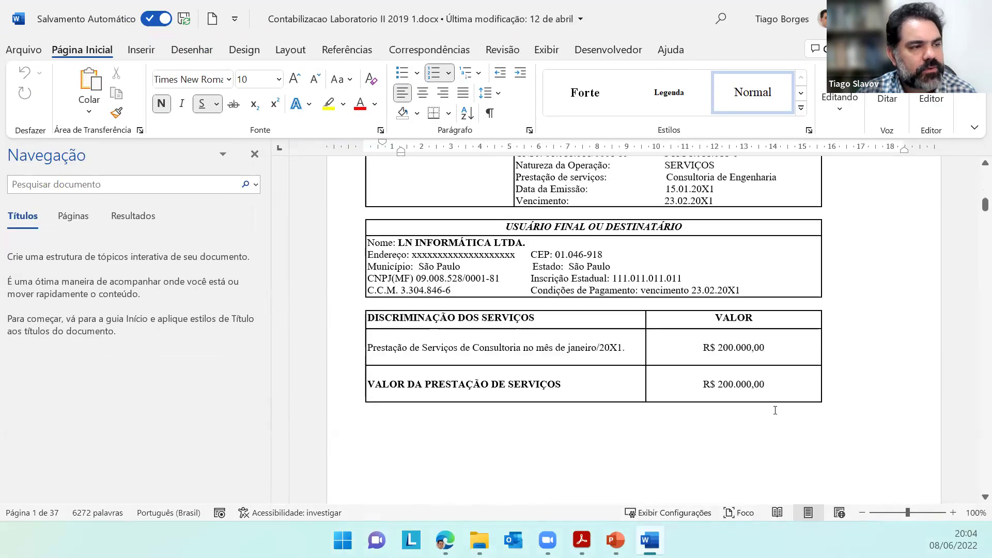
scroll(775, 411, down, 20)
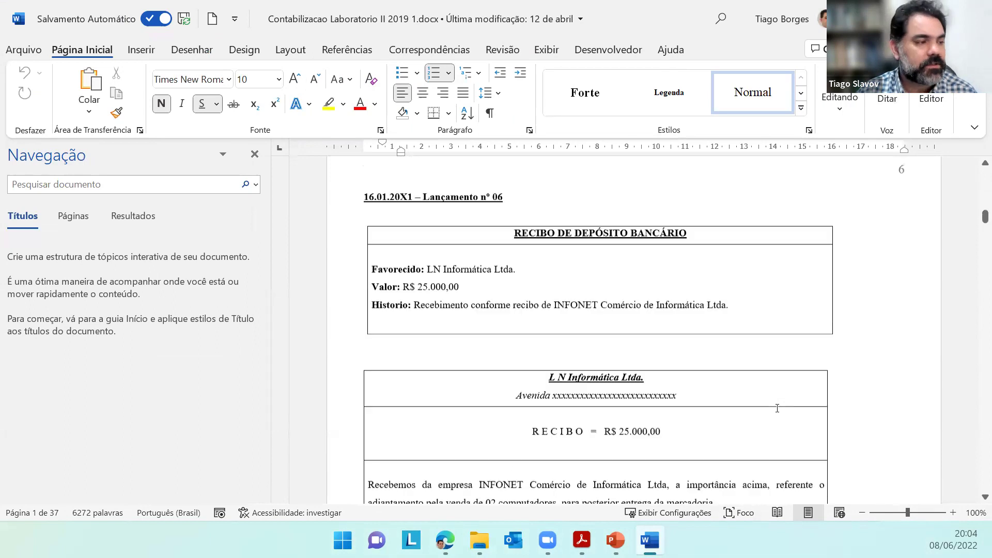
scroll(777, 408, down, 1)
scroll(777, 408, down, 1)
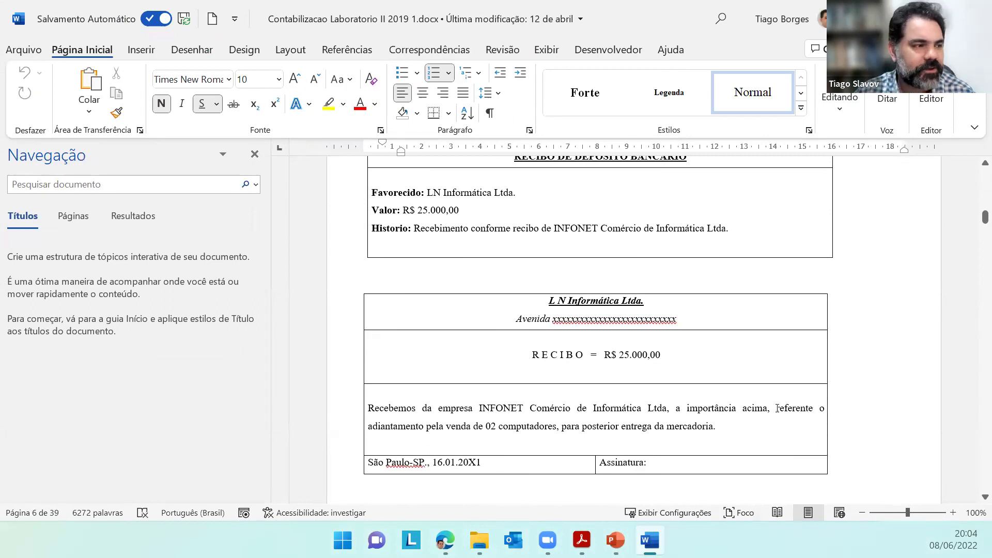
scroll(777, 408, down, 10)
scroll(775, 405, down, 8)
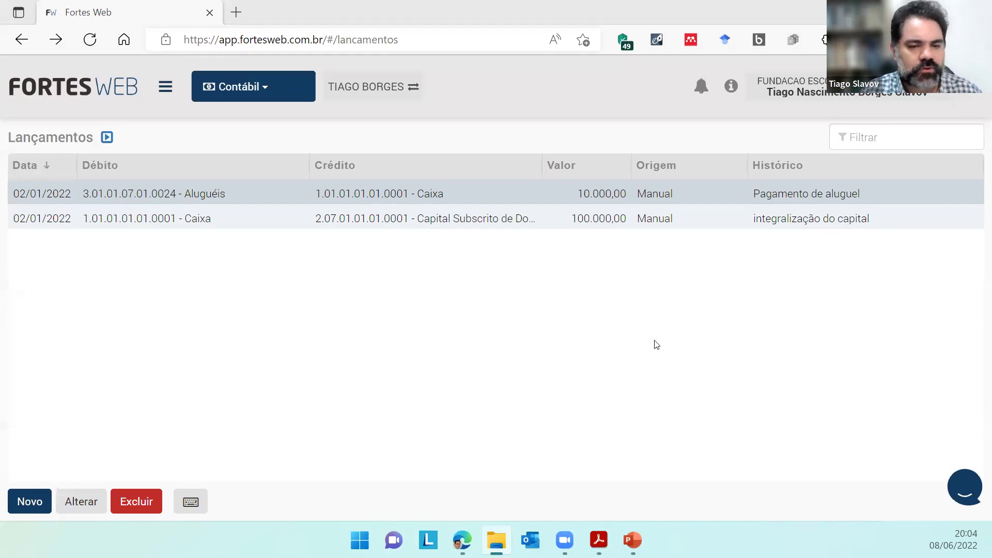
Return to Fortes Web and open the main menu of accounting modules.
key(alt+Tab)
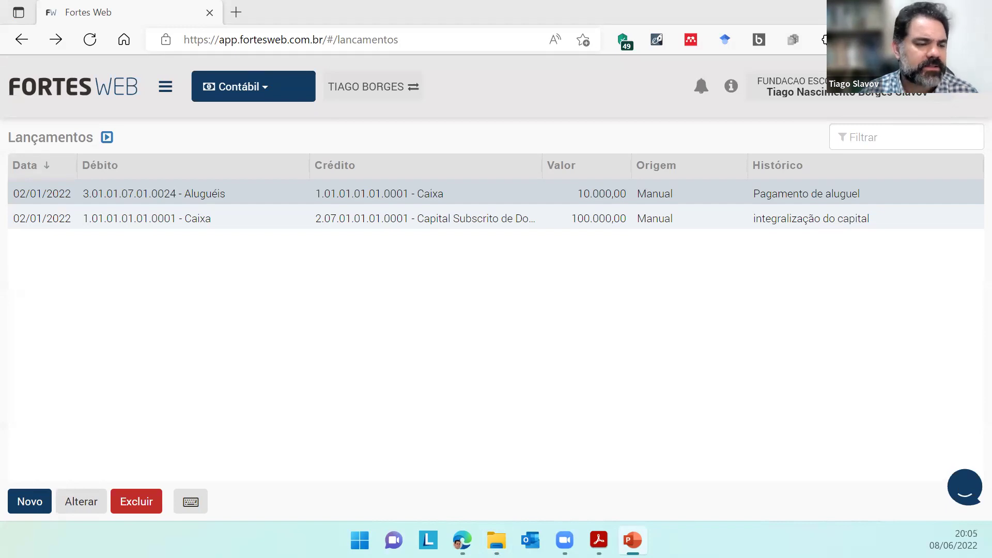
click(163, 100)
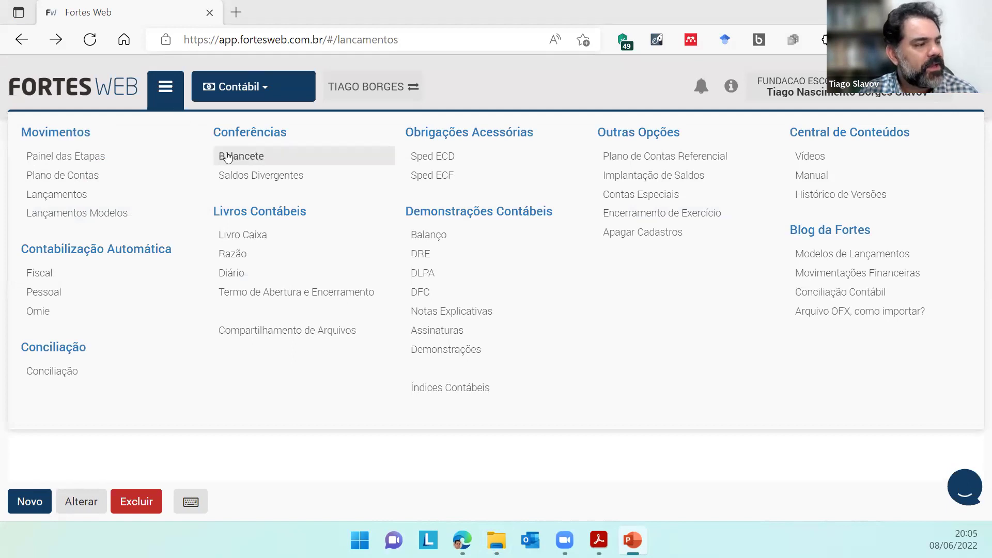
Print the Balancete trial balance for the period 01/01/2022 to 31/01/2022.
click(245, 161)
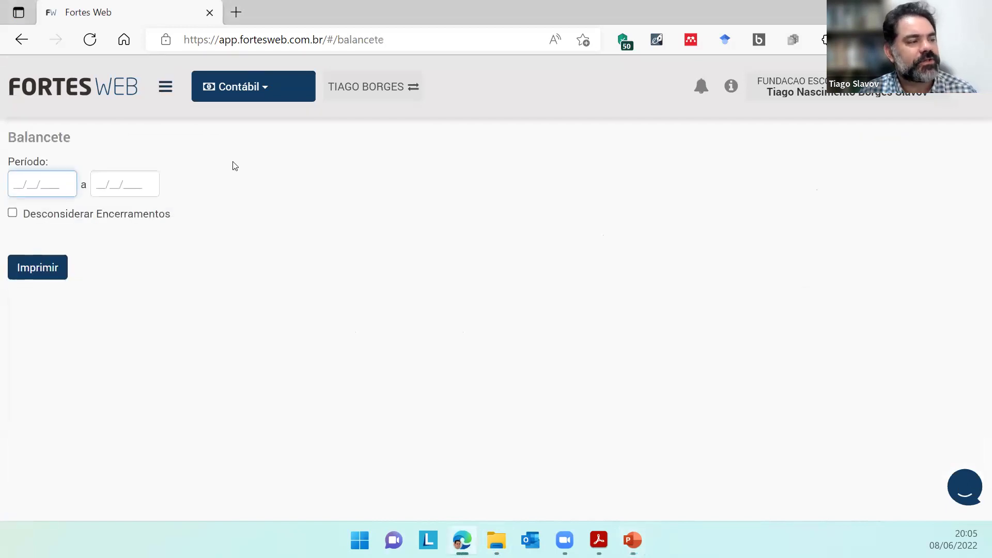
text(0)
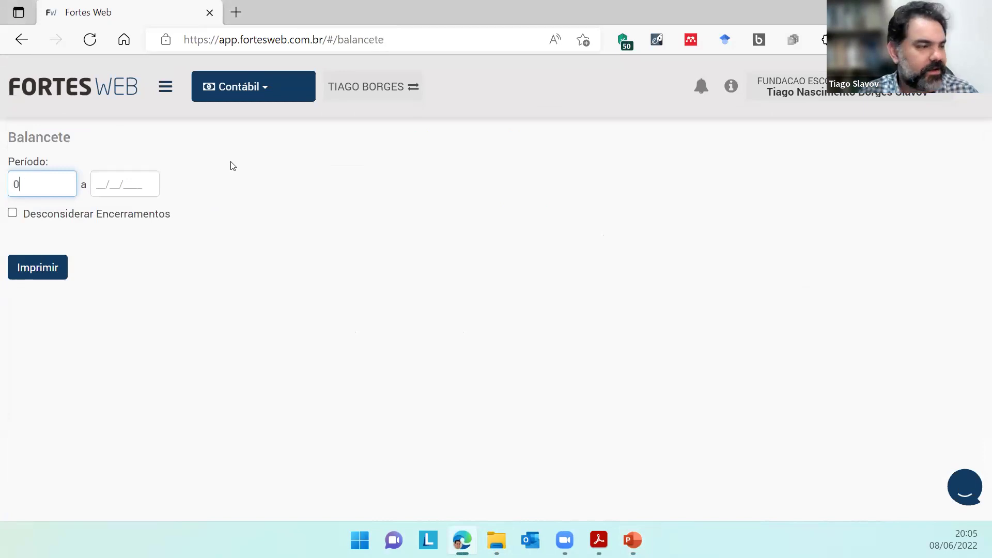
text(1/01/2022)
key(Tab)
text(311)
key(BackSpace)
text(012022)
key(Tab)
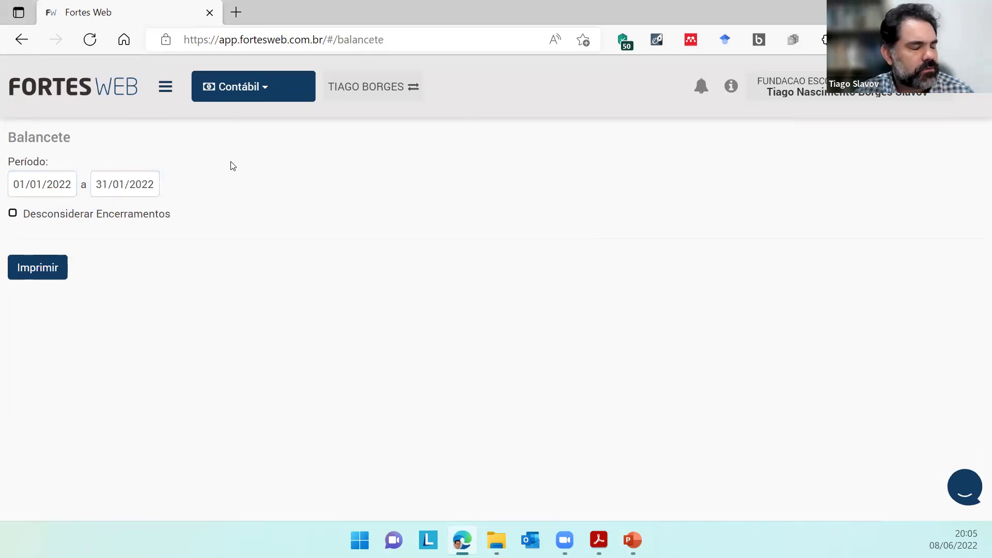
click(55, 277)
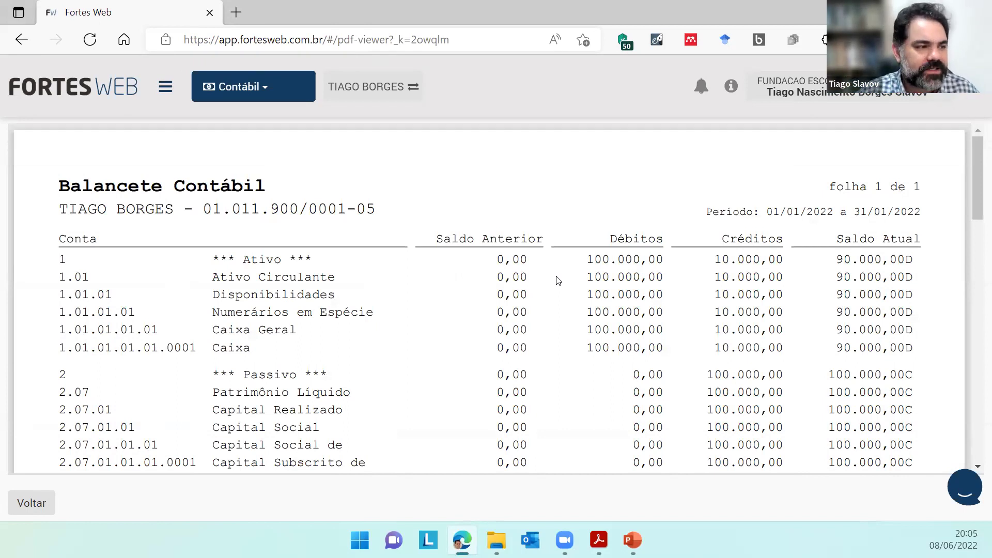
Review the January 2022 trial balance PDF, then open the main accounting menu.
scroll(557, 280, down, 2)
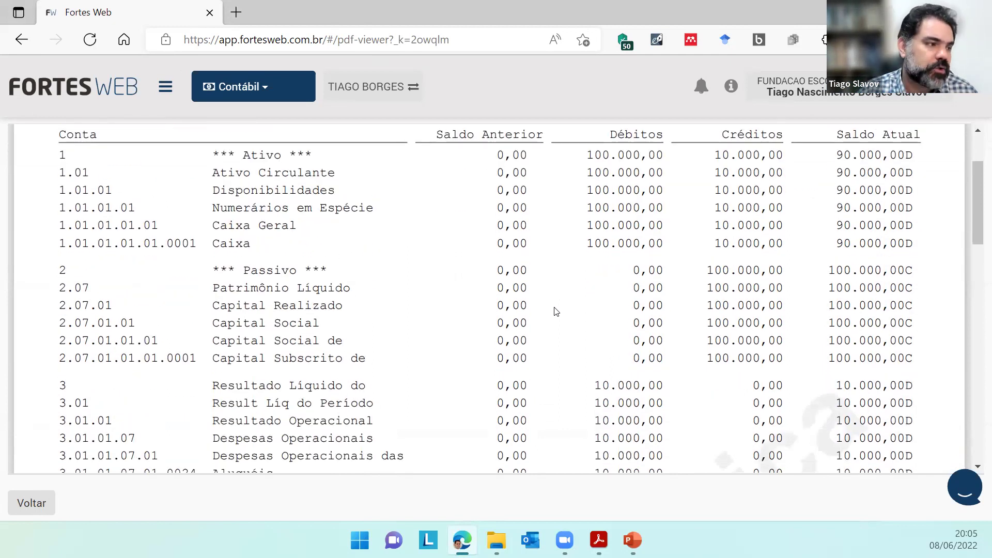
scroll(556, 312, up, 1)
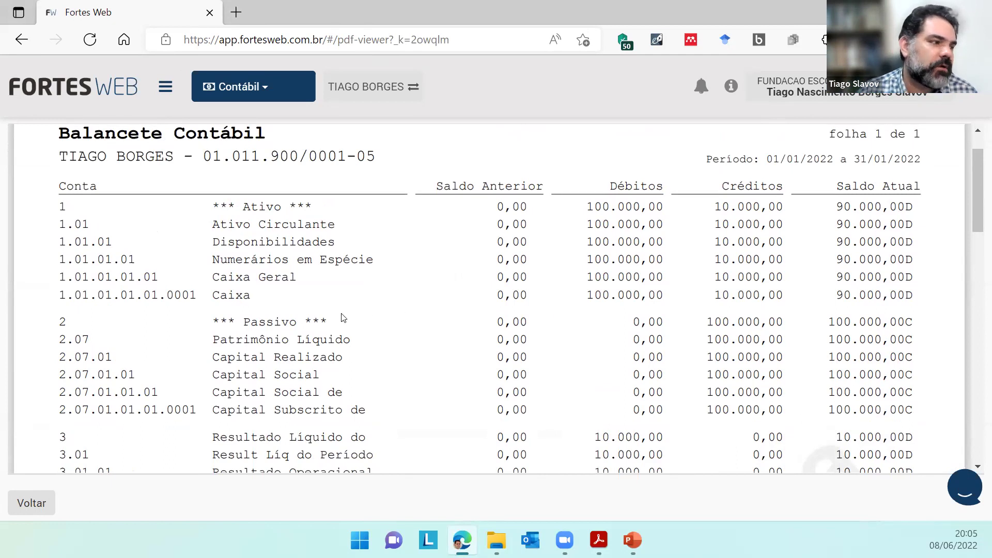
scroll(478, 325, down, 3)
scroll(453, 306, up, 1)
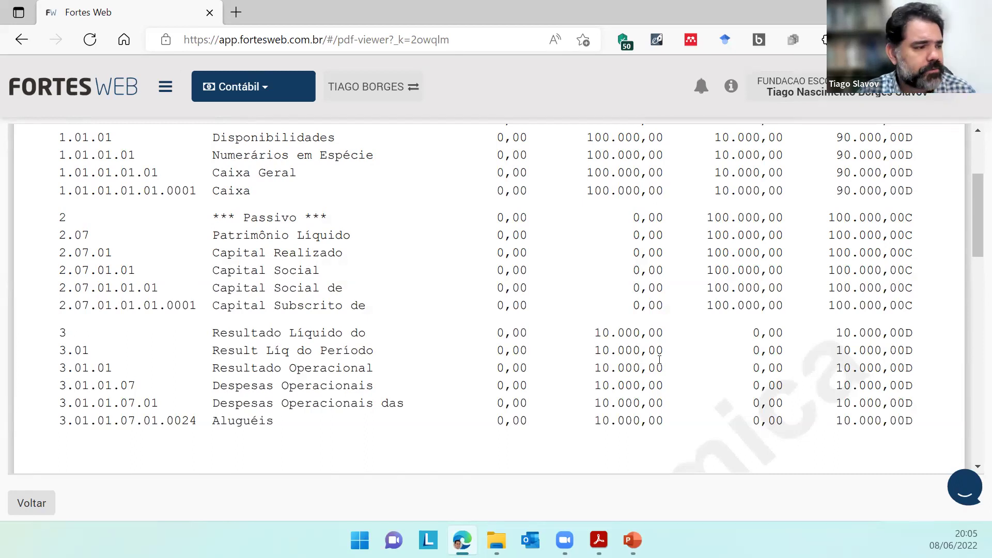
scroll(660, 360, up, 2)
scroll(581, 348, down, 3)
scroll(580, 349, up, 2)
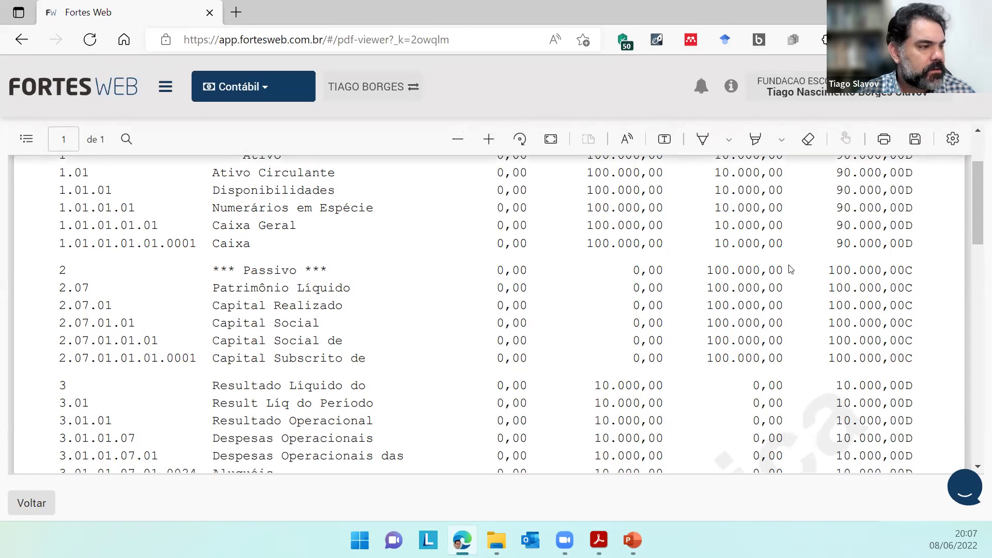
scroll(675, 347, down, 5)
scroll(514, 341, up, 5)
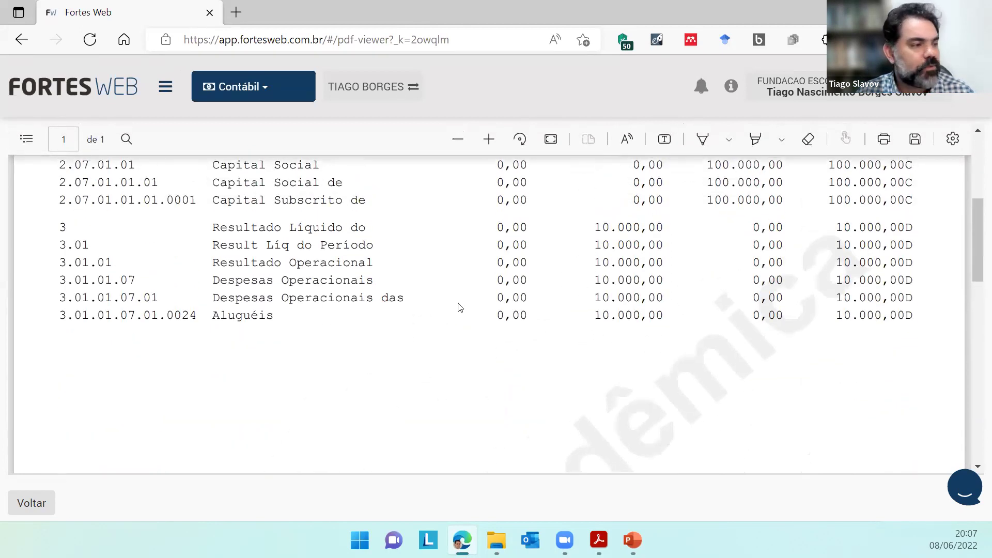
click(167, 88)
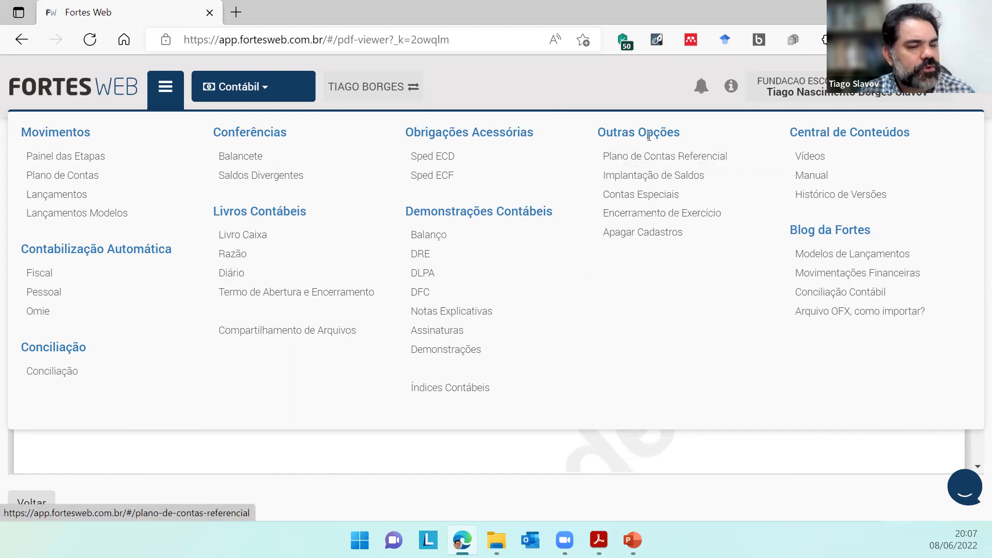
Close the 01/01/2022 exercise, ending 31/01/2022, with history 'encerramento' and reason Normal.
click(637, 213)
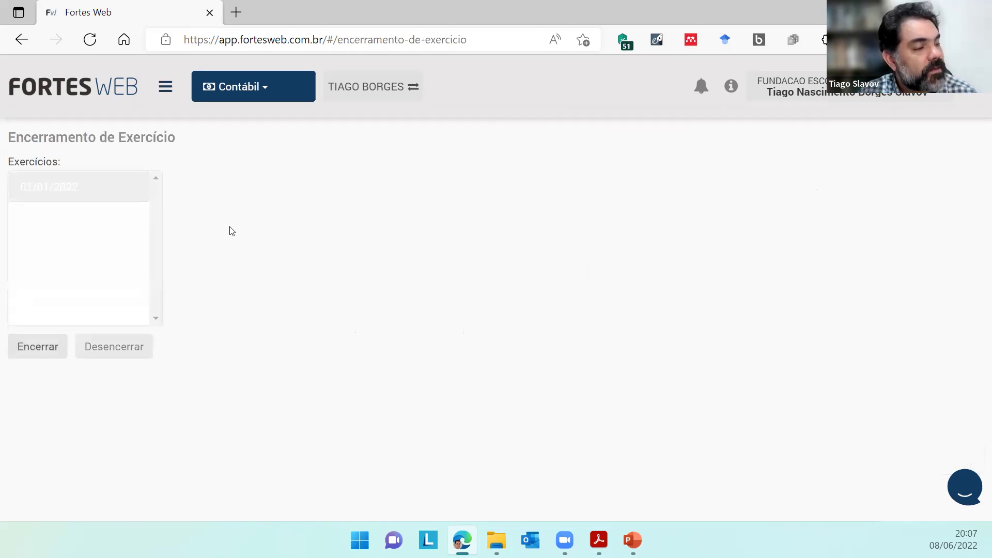
click(44, 345)
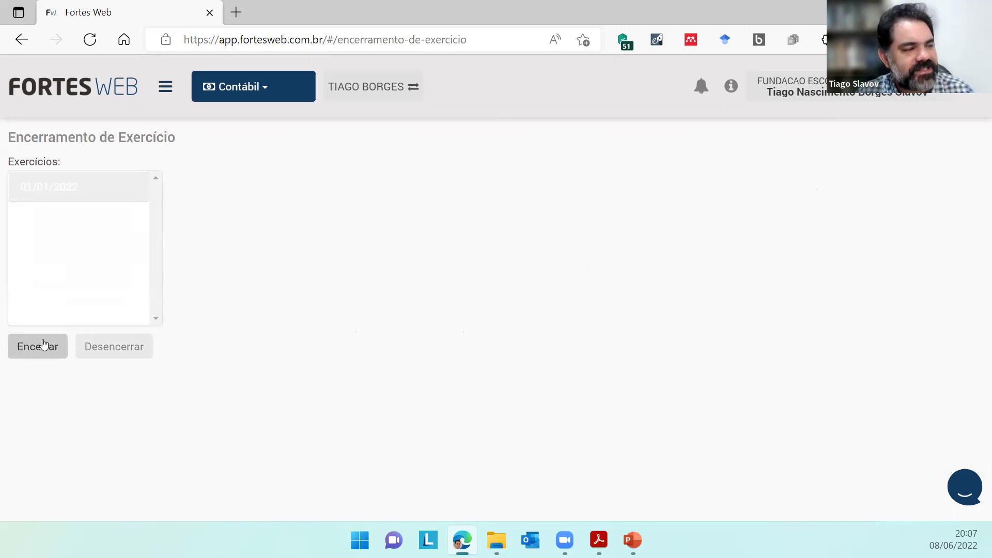
click(44, 345)
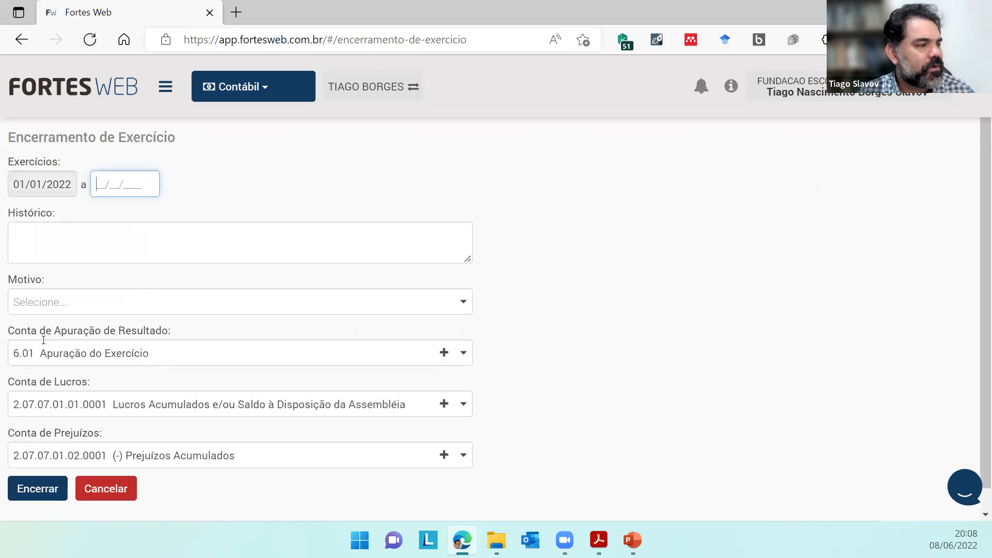
text(31)
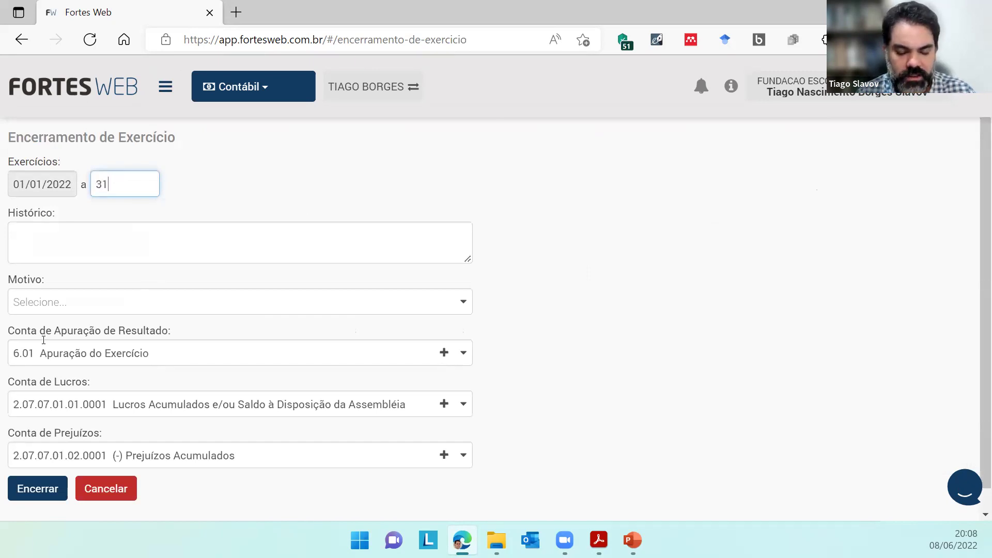
text(/01/2022)
key(Tab)
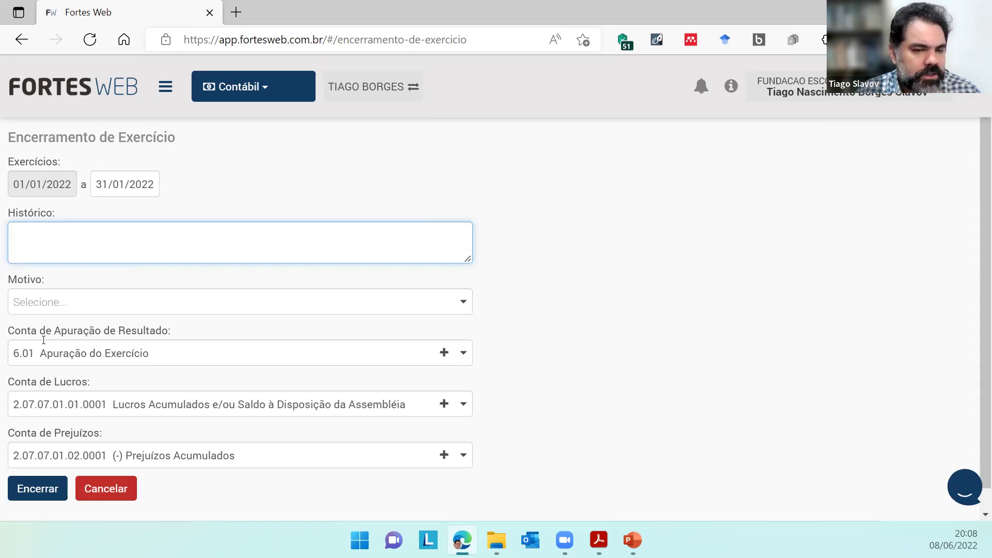
text(en)
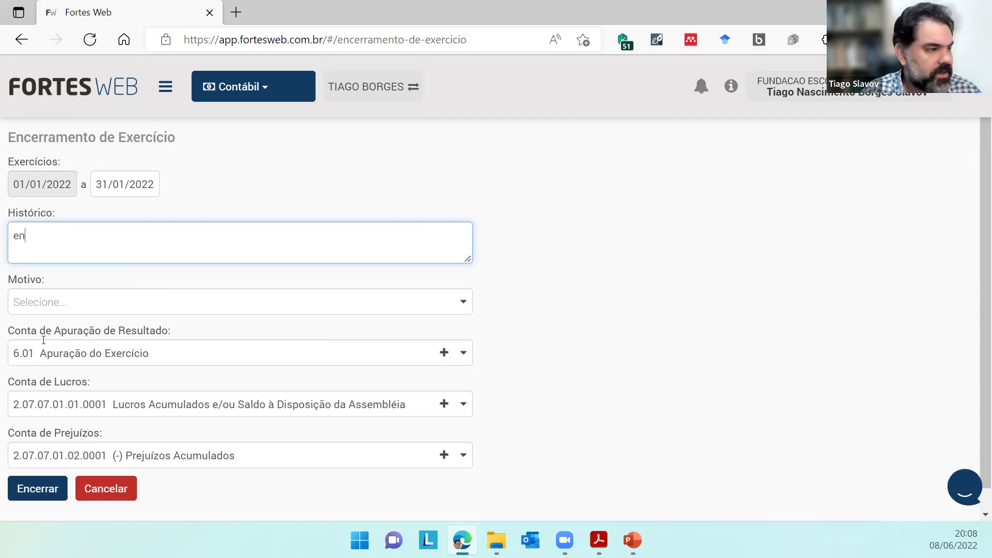
text(cerramento)
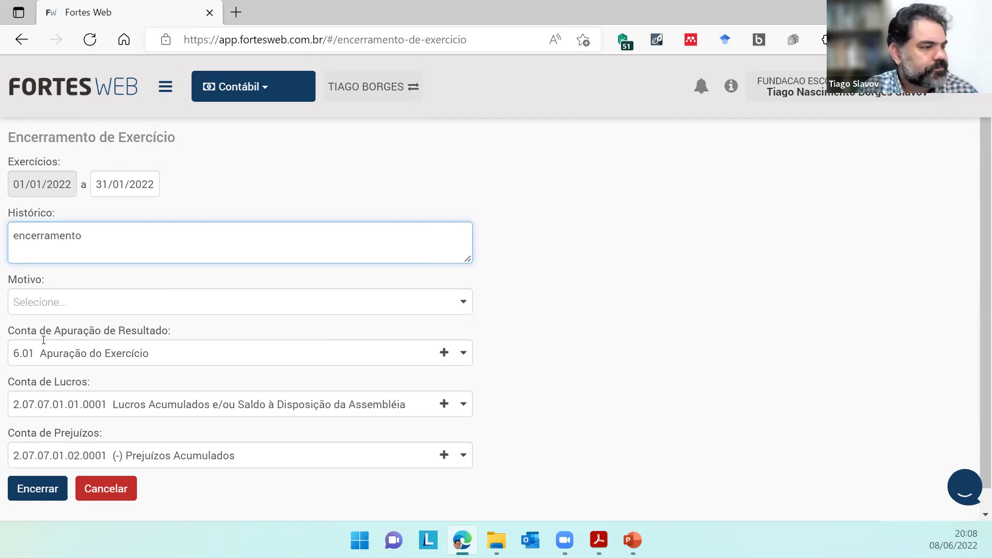
key(Tab)
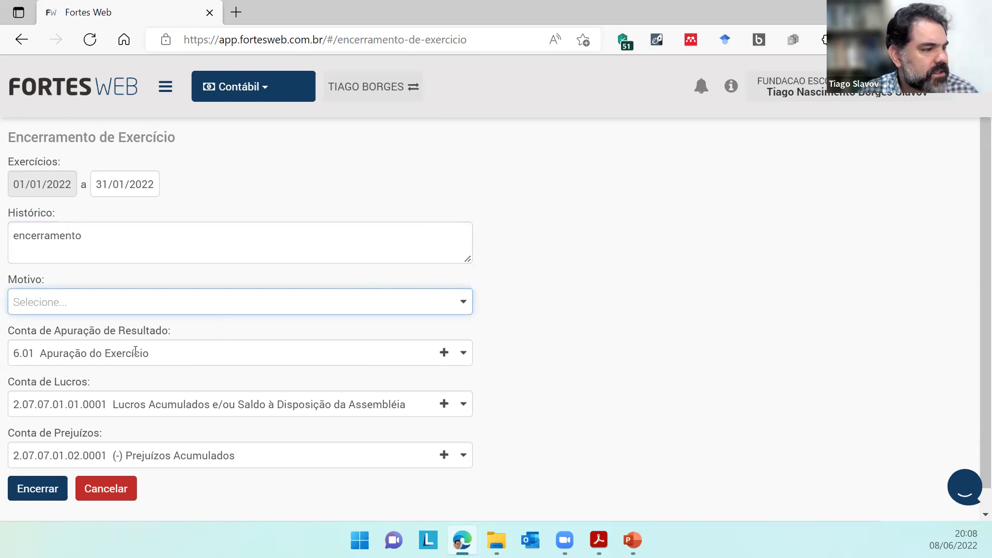
click(384, 314)
click(145, 342)
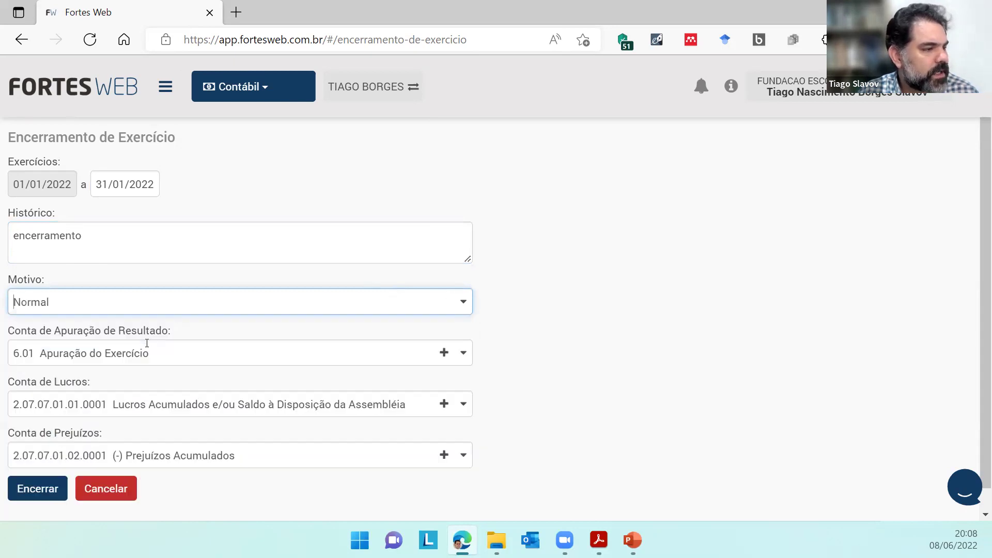
scroll(201, 398, down, 1)
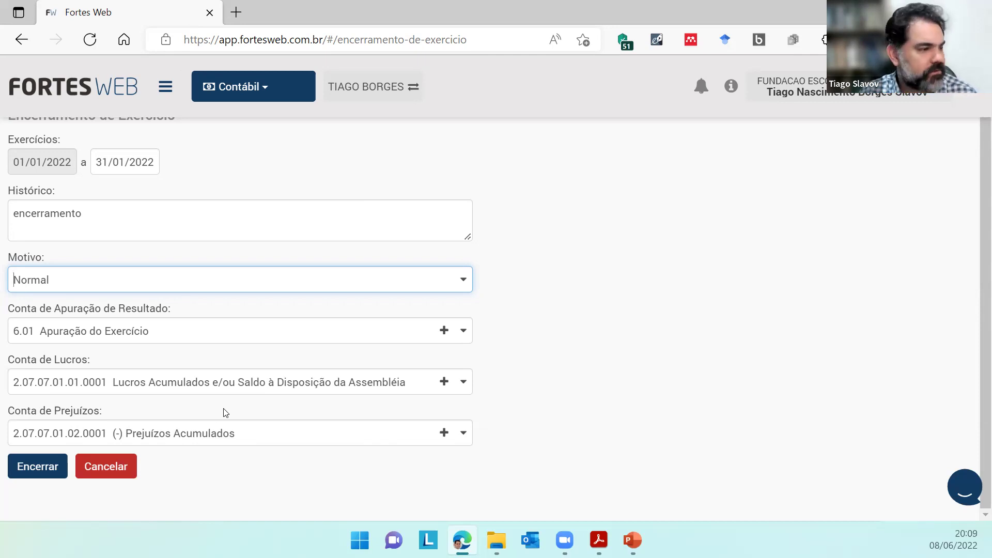
click(44, 474)
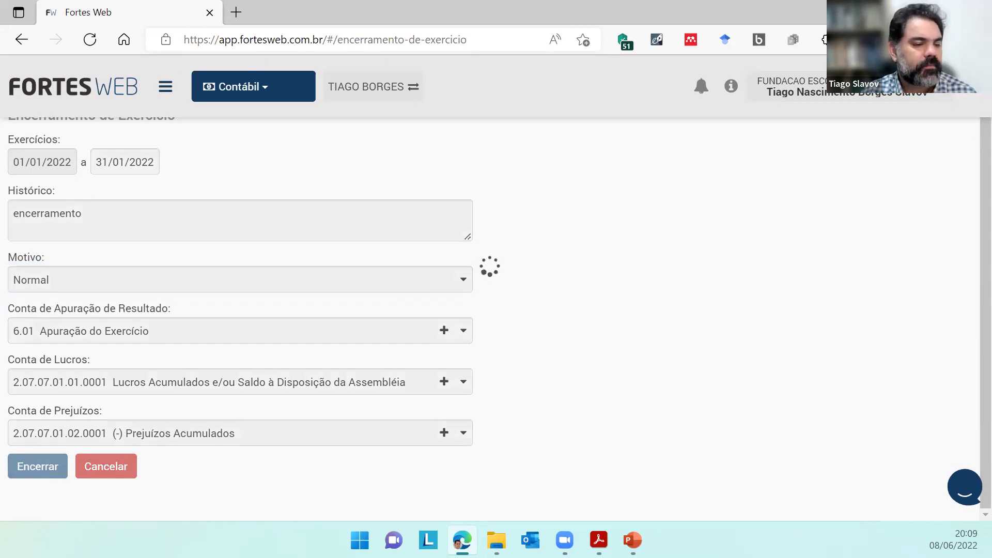
key(alt+Tab)
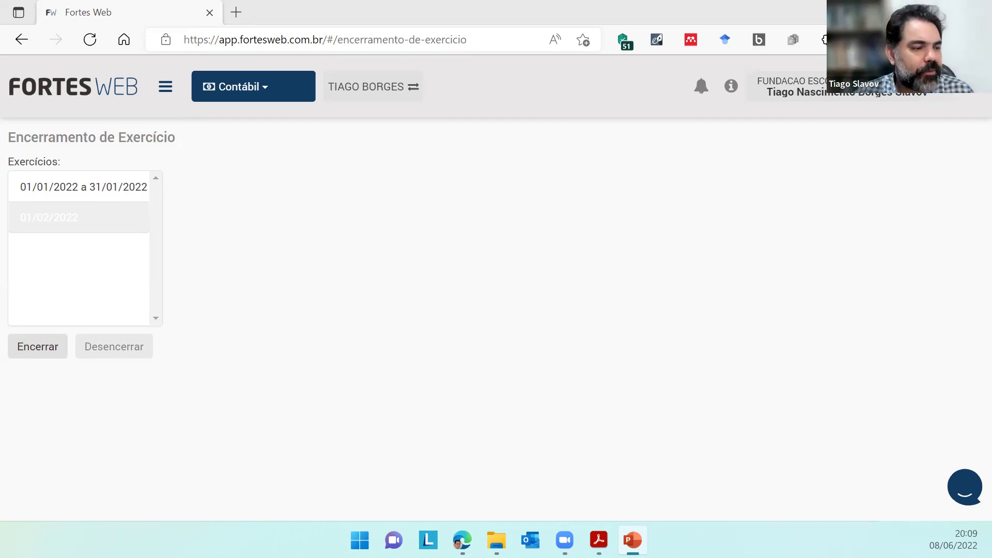
Open the main menu to reach the Demonstrações Contábeis reports.
click(163, 86)
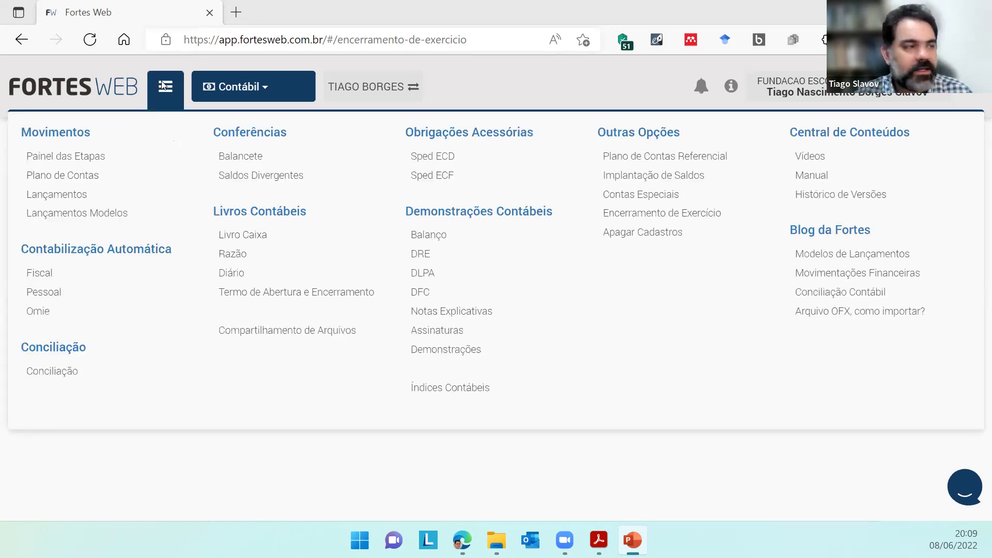
Print the Balanço for date 31/01/2022 at the Sintético detail level.
click(429, 235)
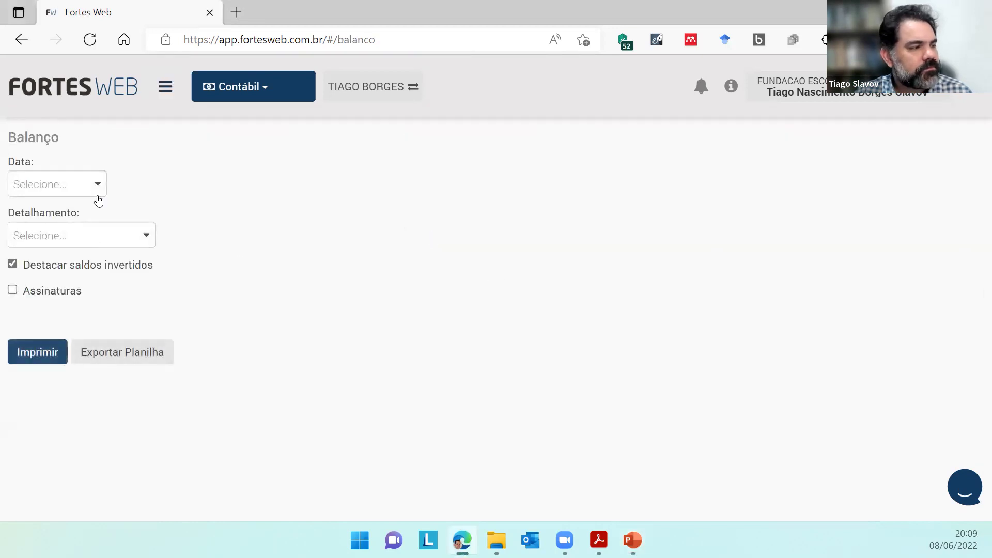
click(98, 187)
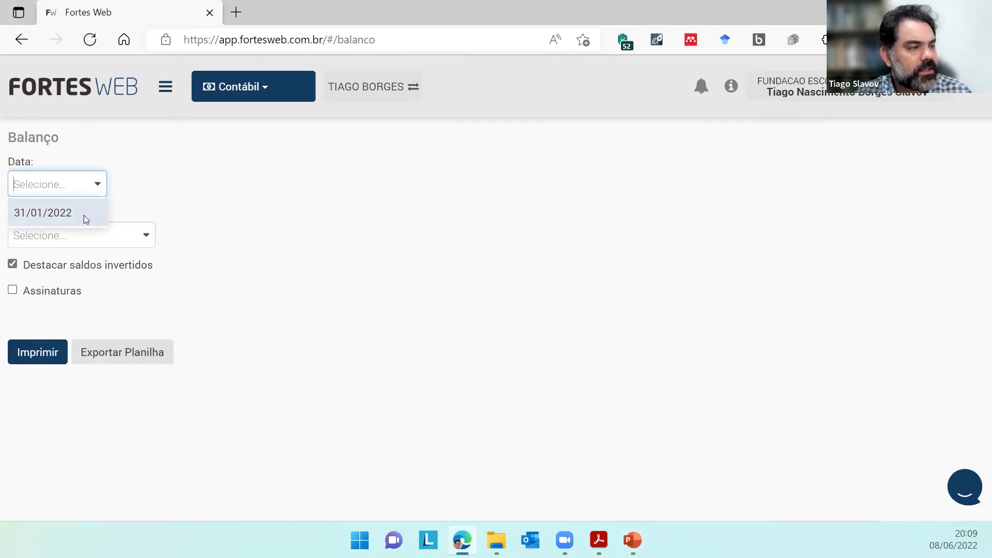
click(84, 215)
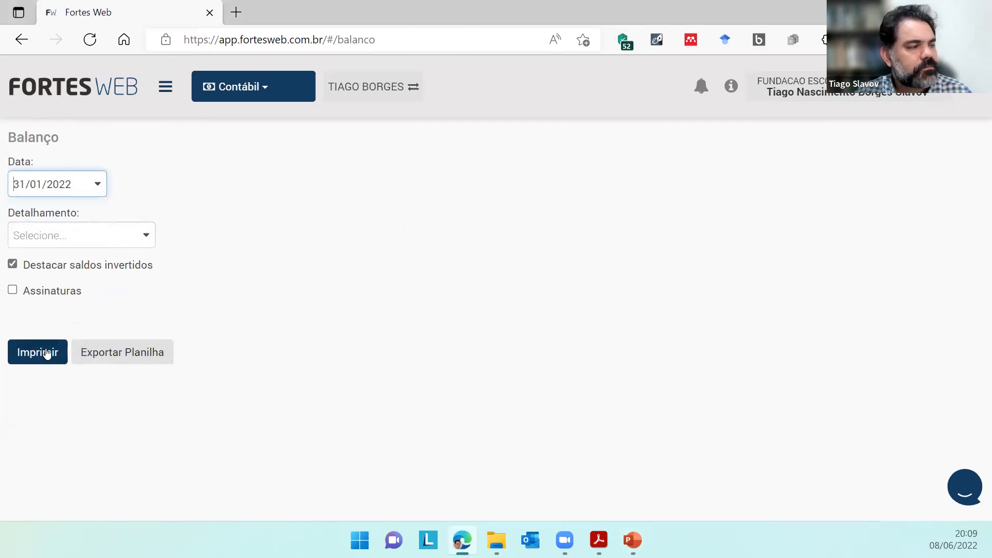
click(143, 238)
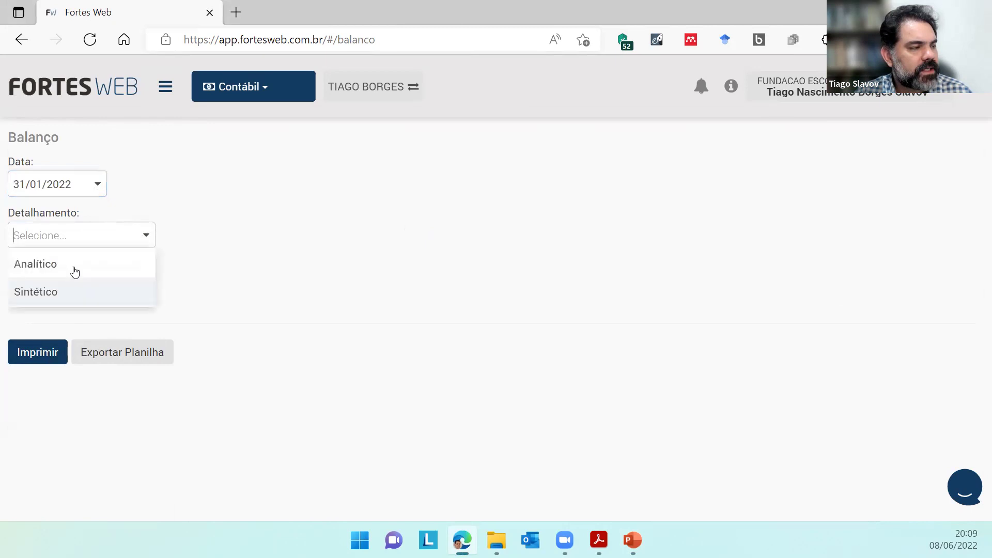
click(94, 294)
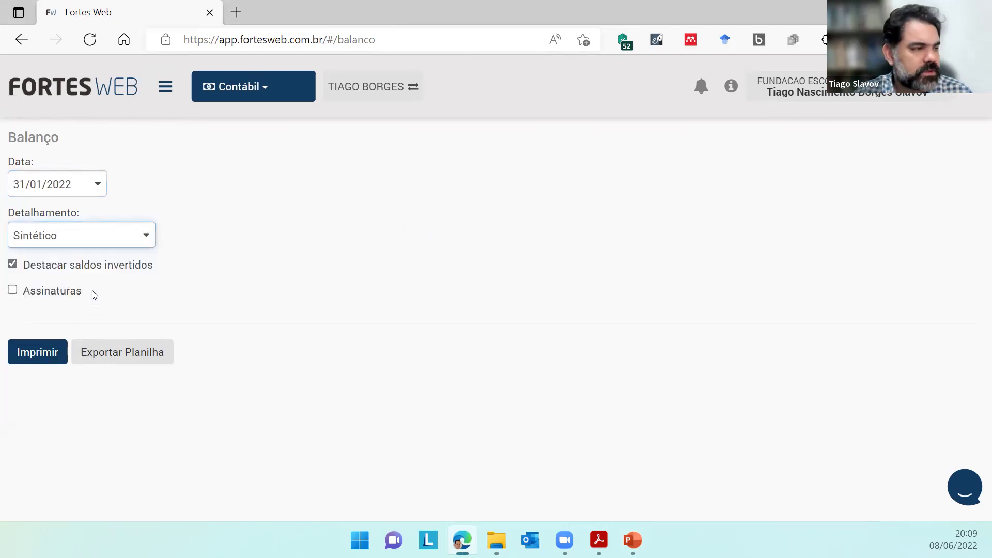
click(44, 360)
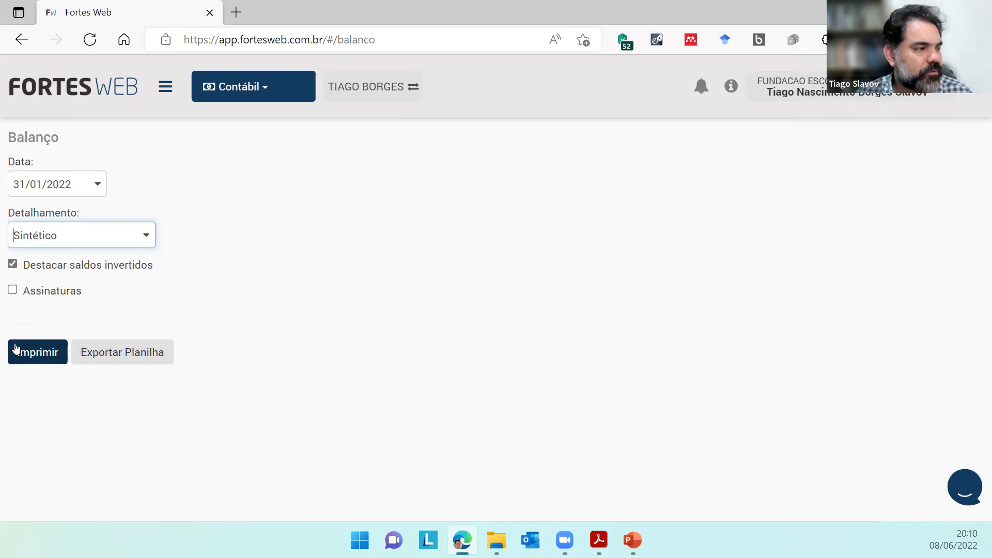
click(43, 355)
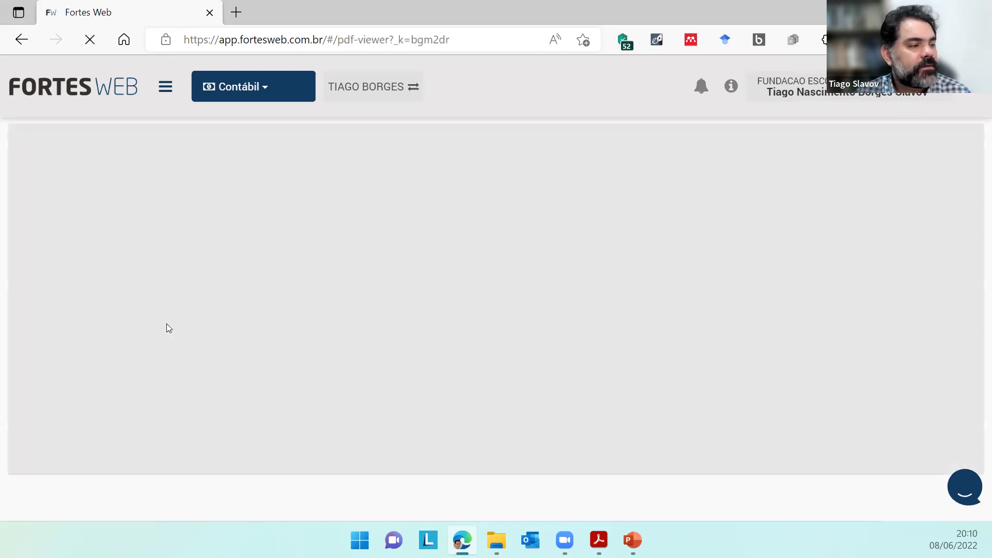
Check the Balanço Patrimonial PDF (Ativo and Passivo at 90.000,00), then open the main menu.
scroll(454, 301, down, 5)
scroll(455, 300, up, 5)
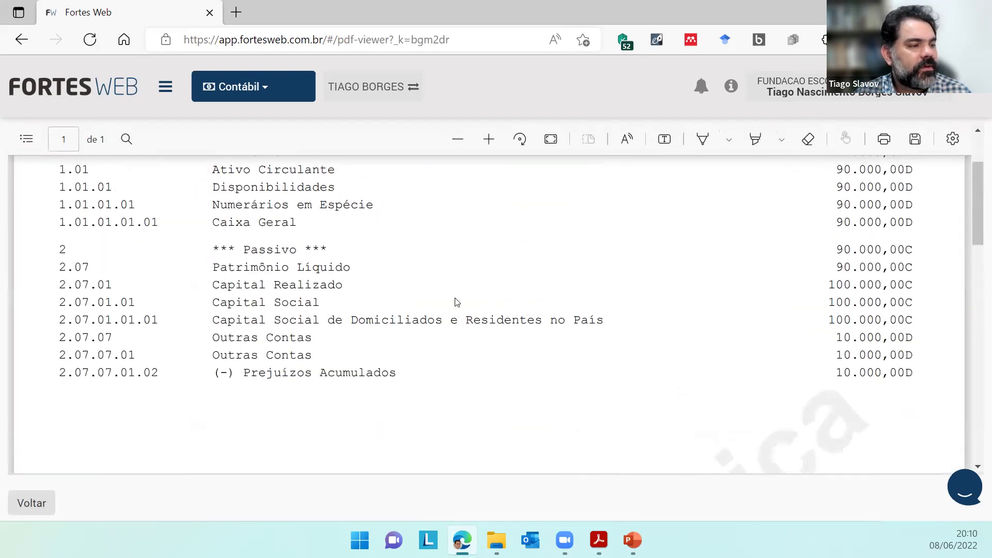
scroll(310, 271, down, 2)
scroll(310, 271, up, 2)
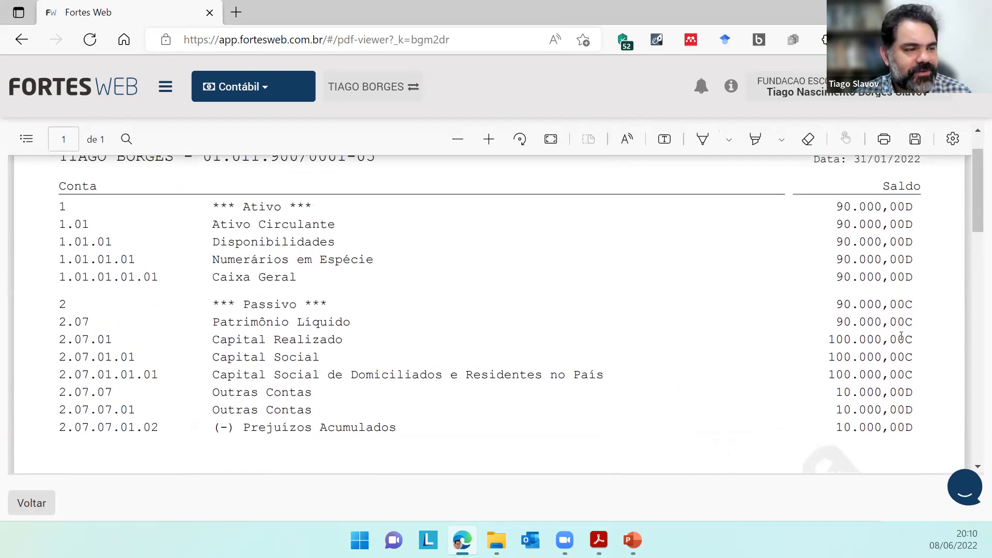
scroll(558, 305, up, 2)
scroll(527, 277, down, 2)
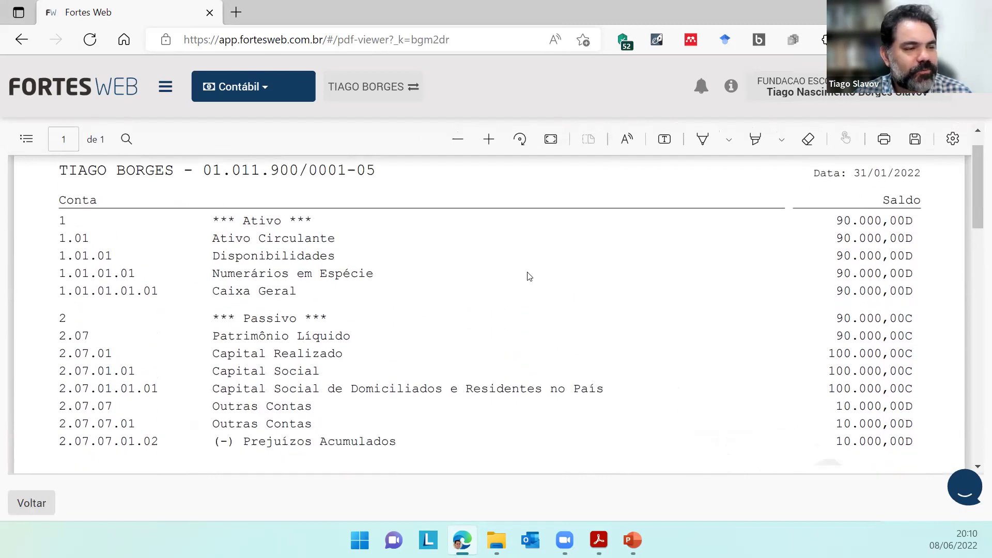
scroll(508, 269, up, 2)
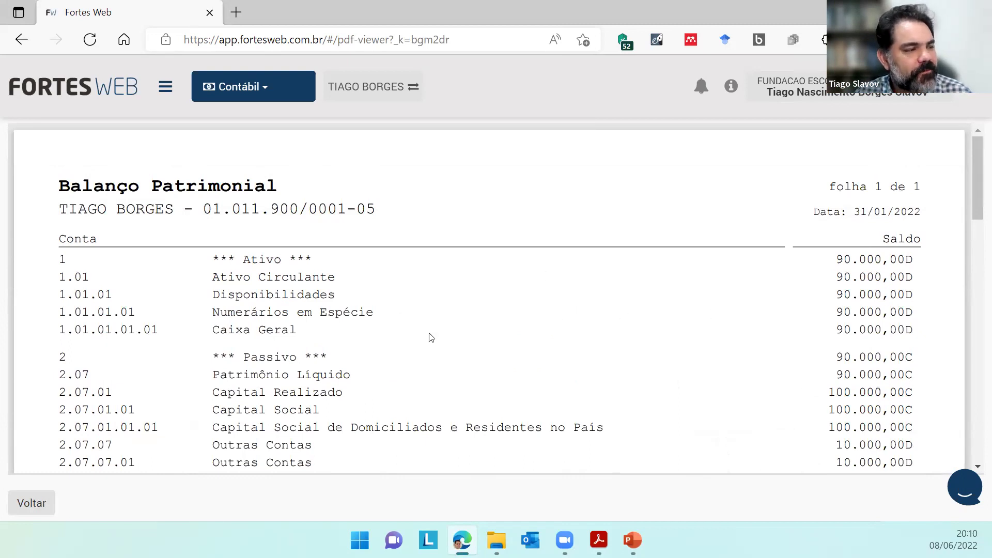
scroll(429, 336, down, 2)
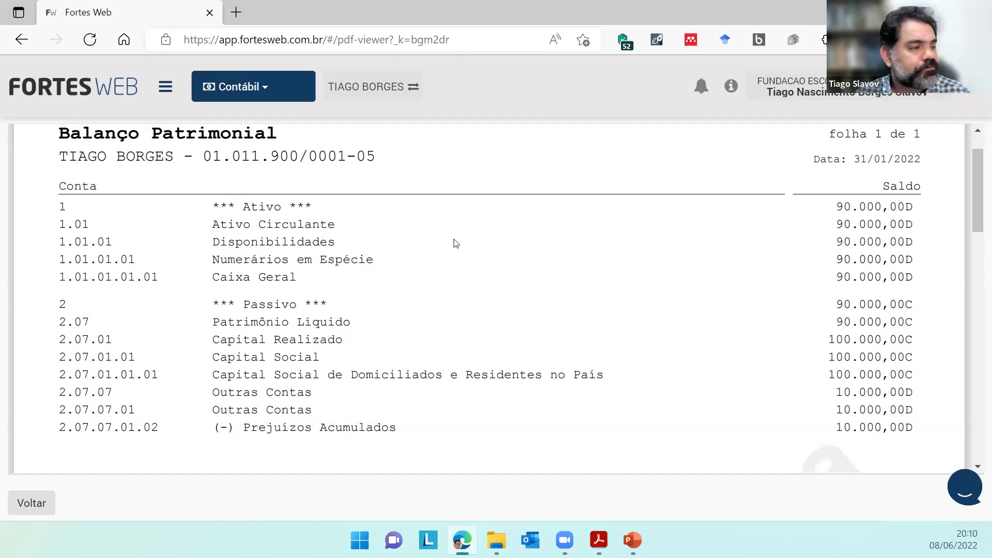
scroll(455, 242, up, 2)
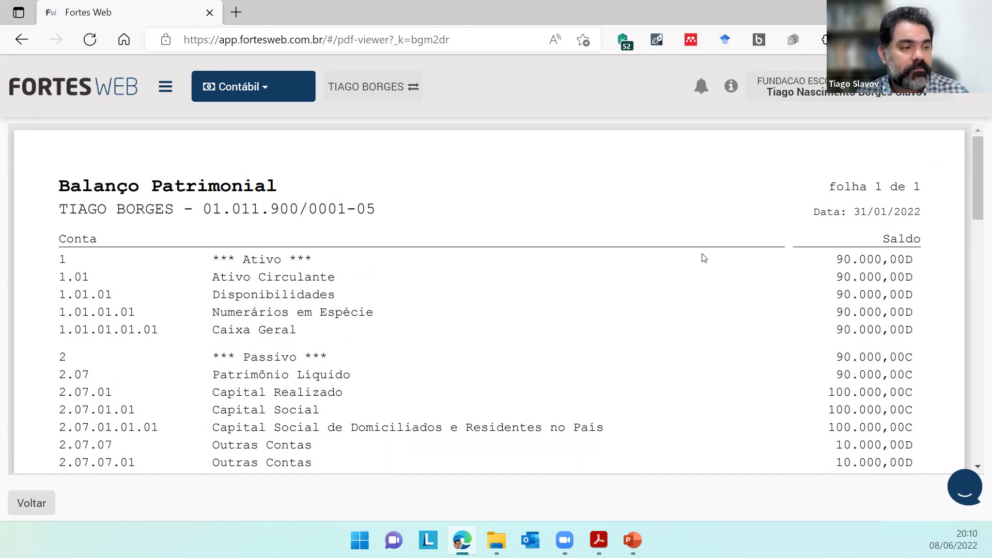
mouse_move(213, 132)
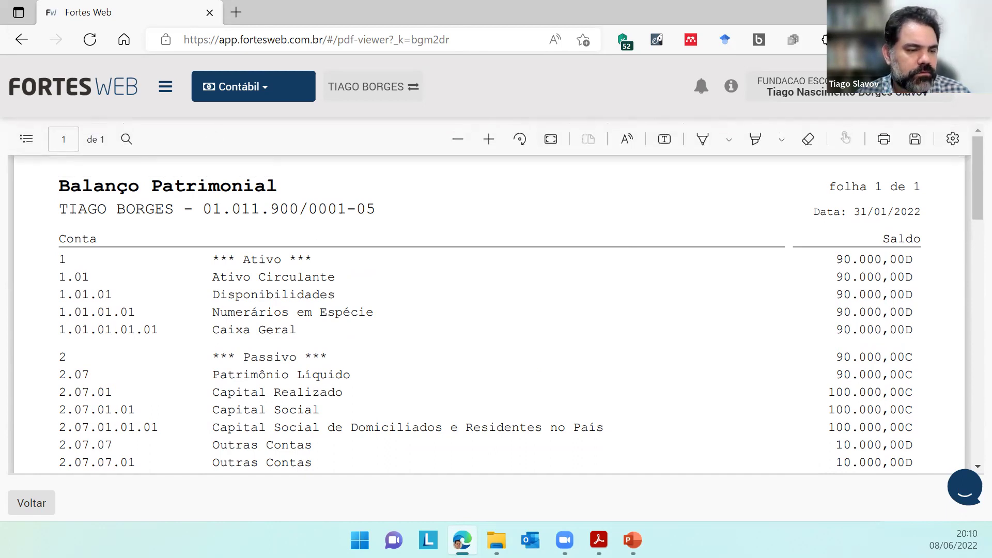
key(alt+Tab)
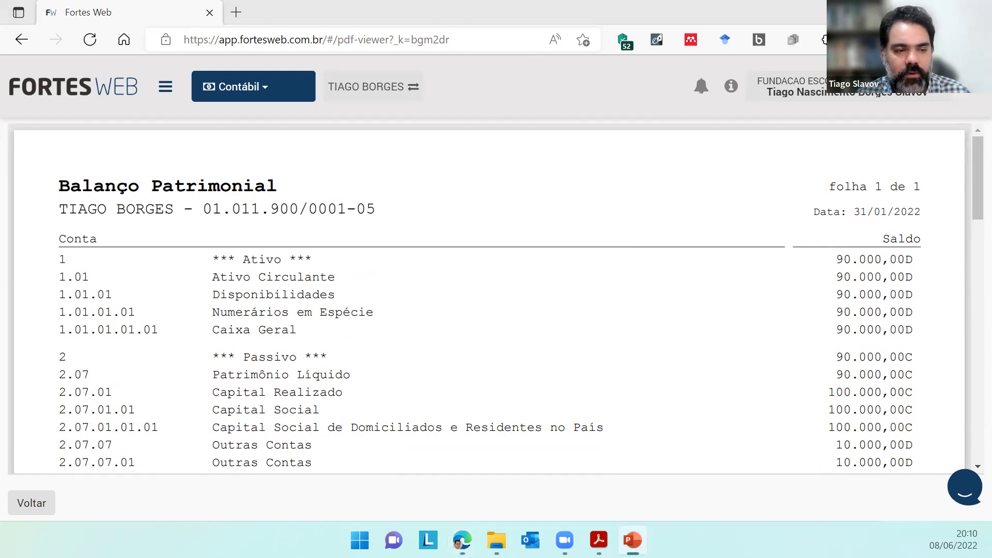
click(175, 95)
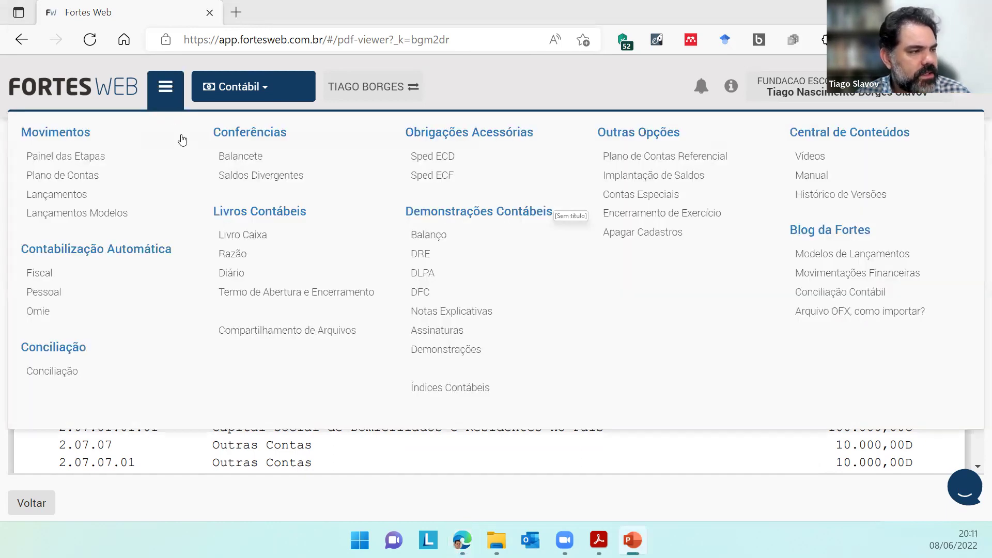
Open the DRE models list and start a new DRE model.
click(435, 261)
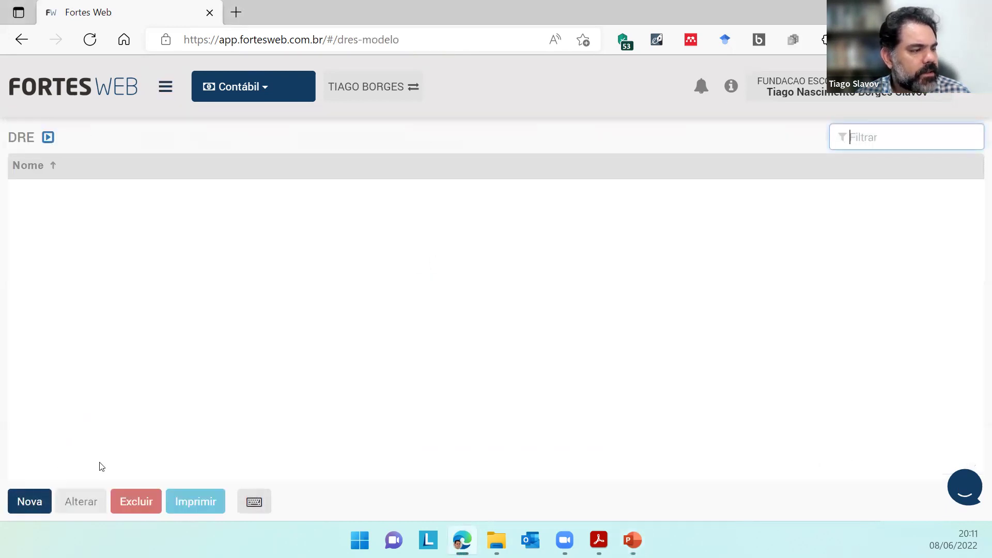
click(27, 502)
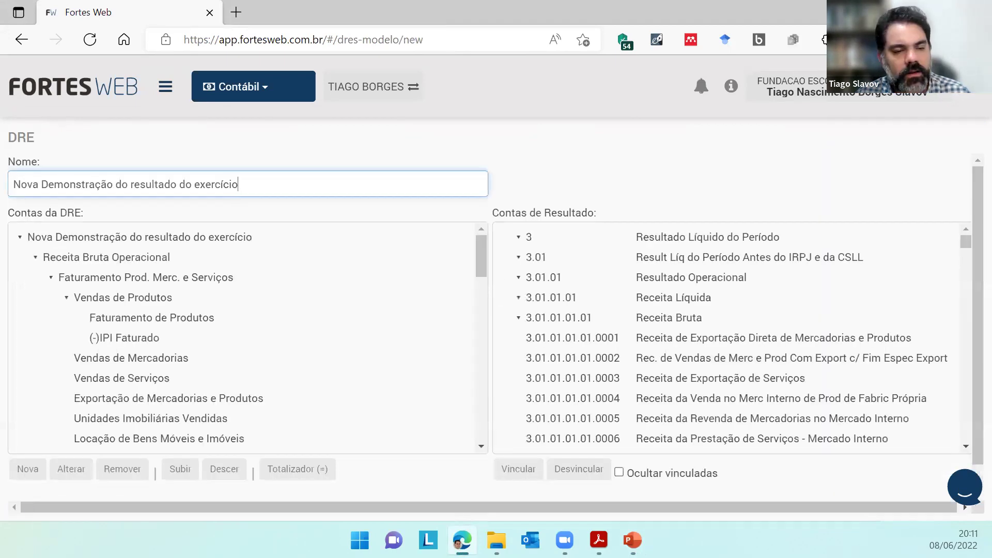
scroll(478, 248, down, 2)
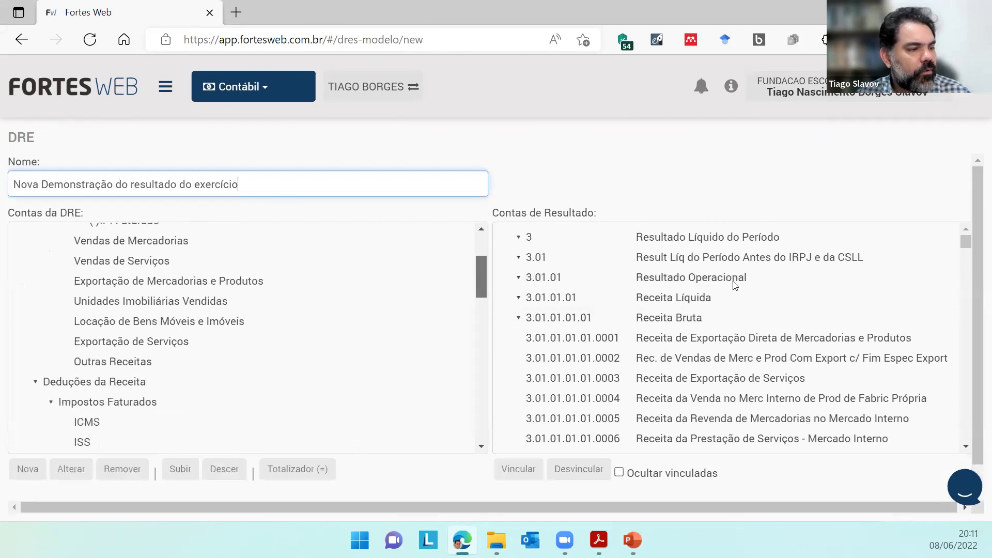
key(alt+Tab)
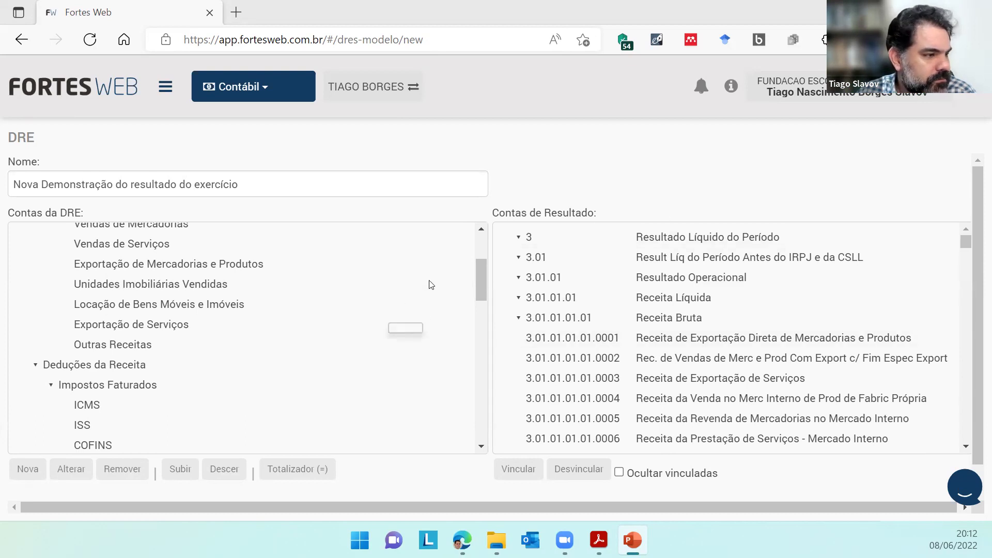
Select the Despesas Administrativas line in the Contas da DRE tree.
click(481, 260)
scroll(377, 320, up, 3)
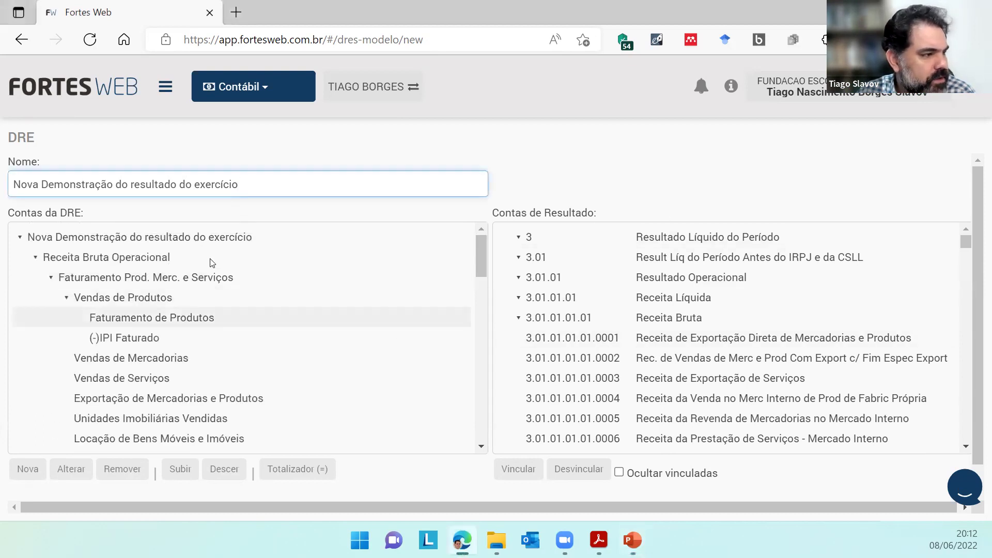
scroll(292, 315, down, 3)
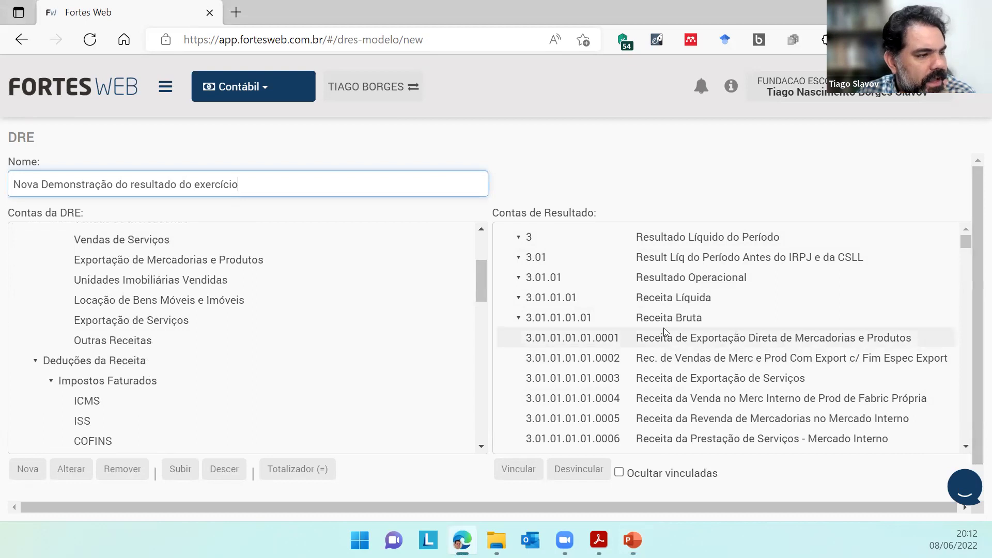
scroll(843, 342, down, 1)
scroll(844, 342, down, 1)
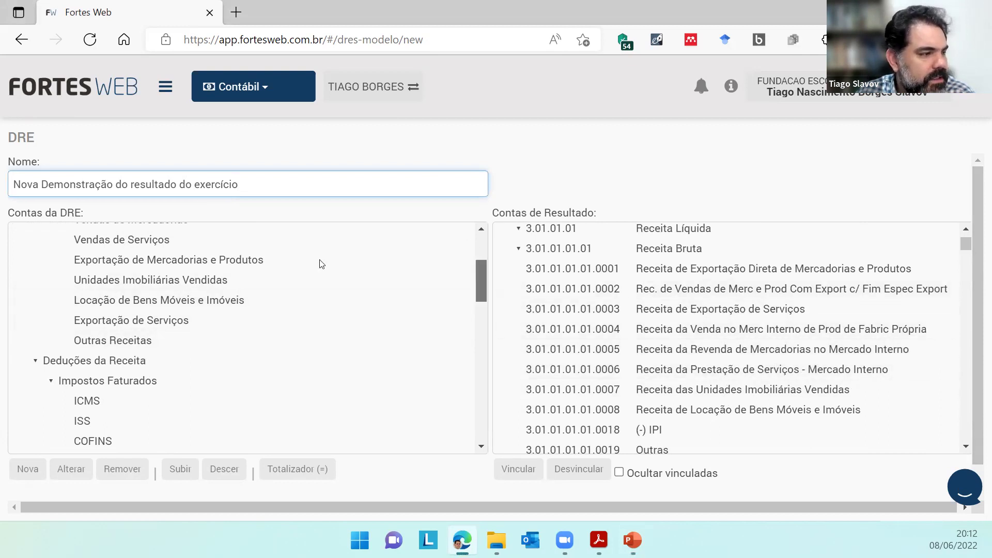
scroll(325, 336, up, 3)
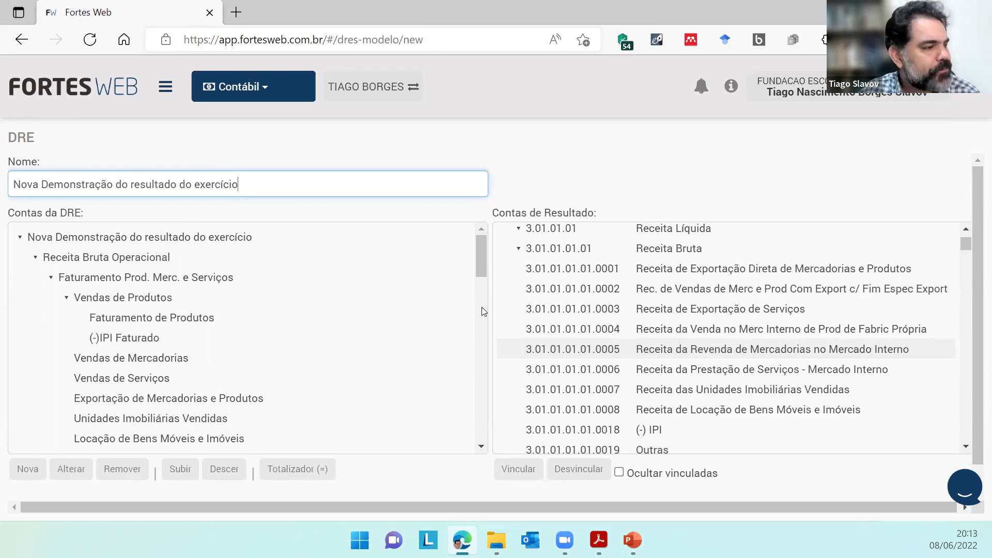
drag(479, 254, 491, 356)
click(311, 296)
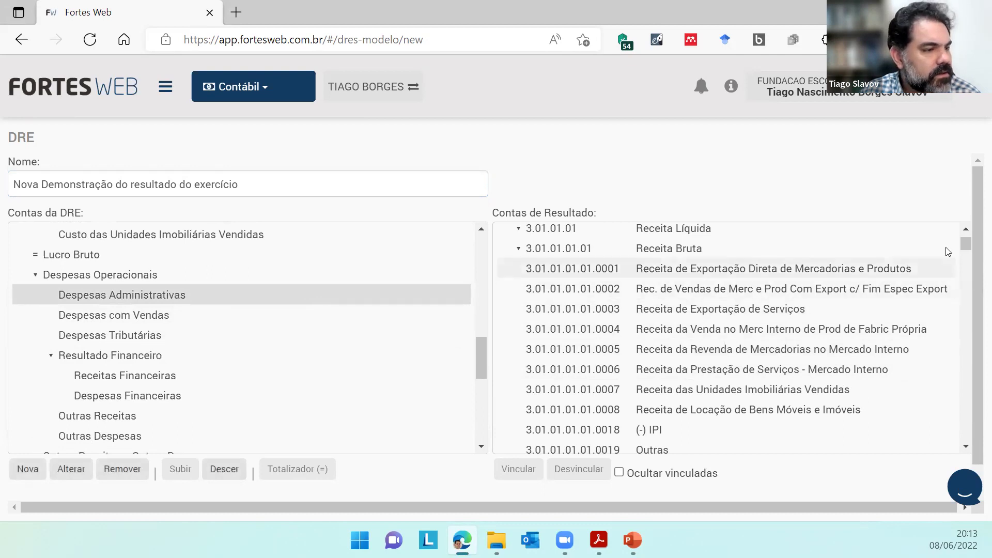
Link result account 3.01.01.07.01.0024 Aluguéis under Despesas Administrativas.
drag(966, 261, 960, 336)
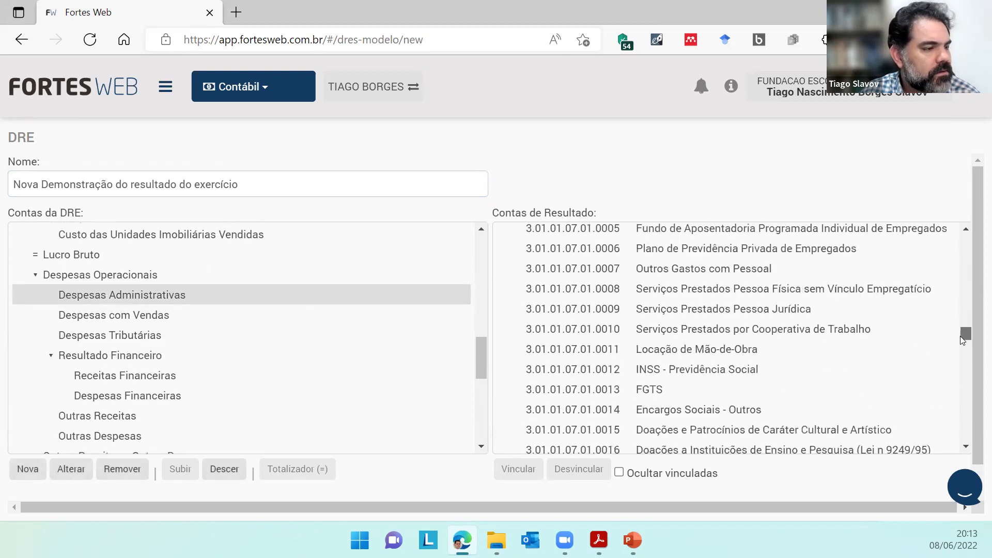
scroll(713, 380, down, 1)
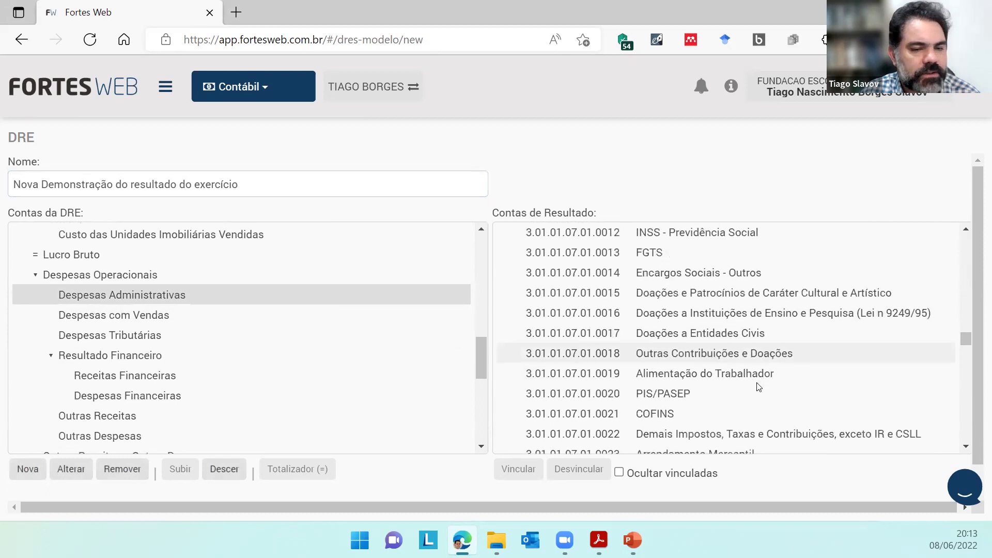
scroll(775, 400, down, 2)
scroll(753, 398, down, 2)
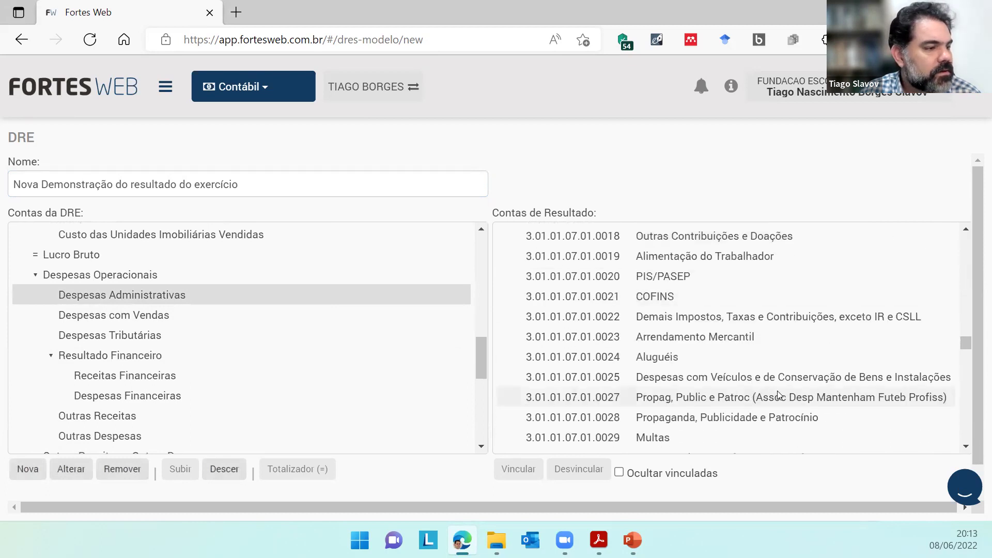
click(619, 328)
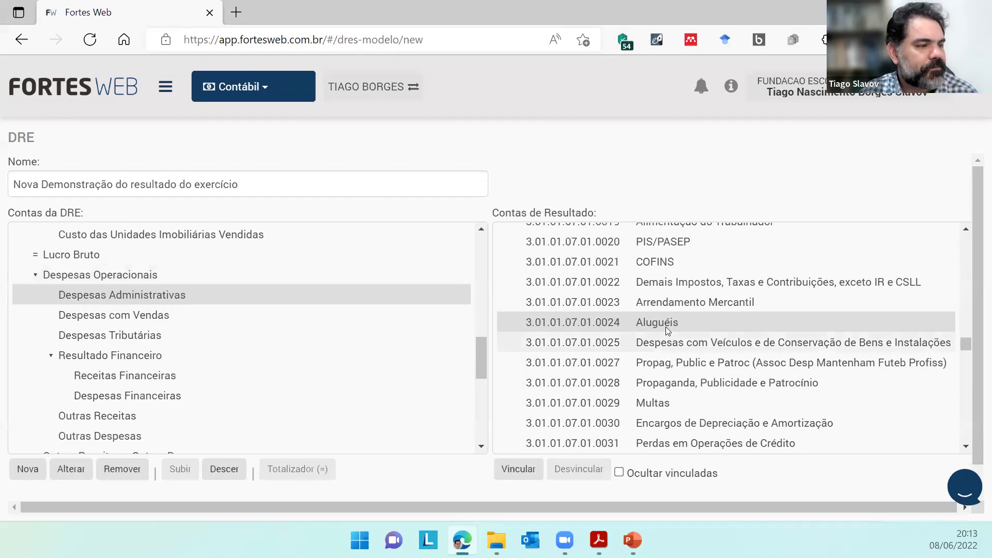
click(964, 447)
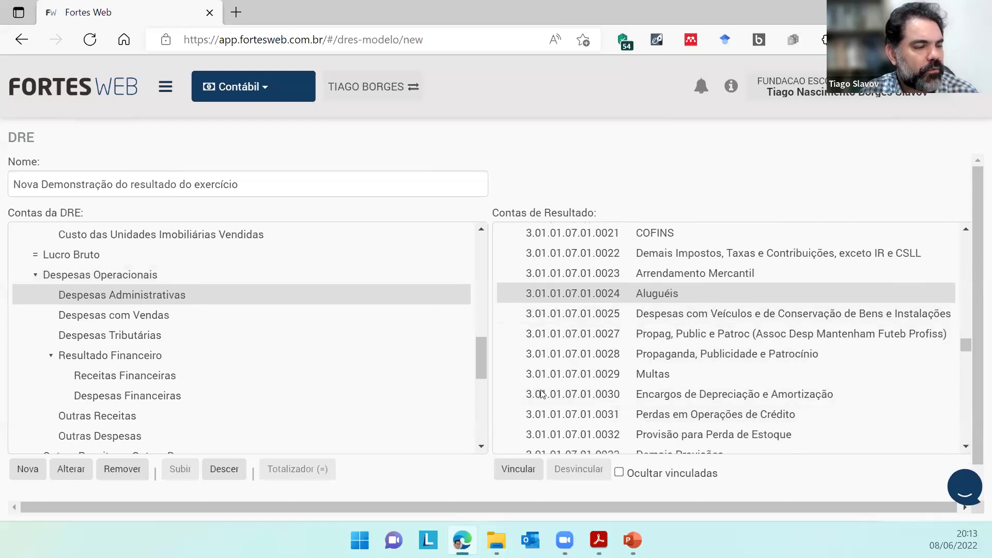
click(526, 474)
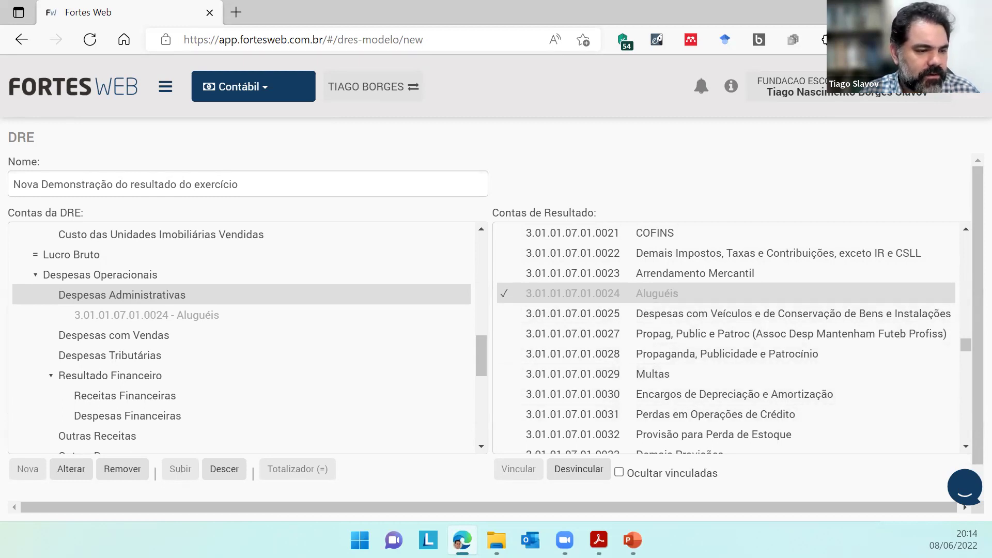
key(alt+Tab)
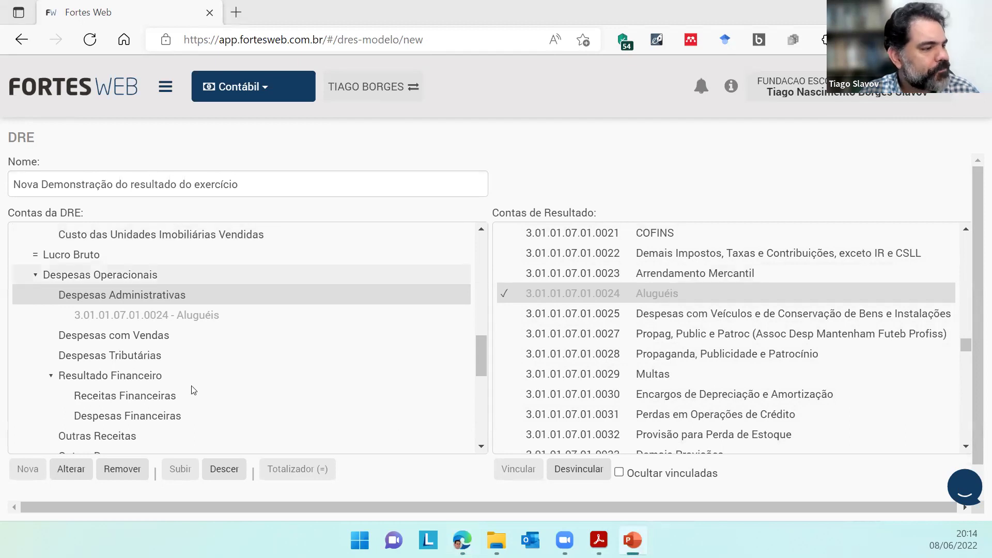
scroll(811, 338, down, 5)
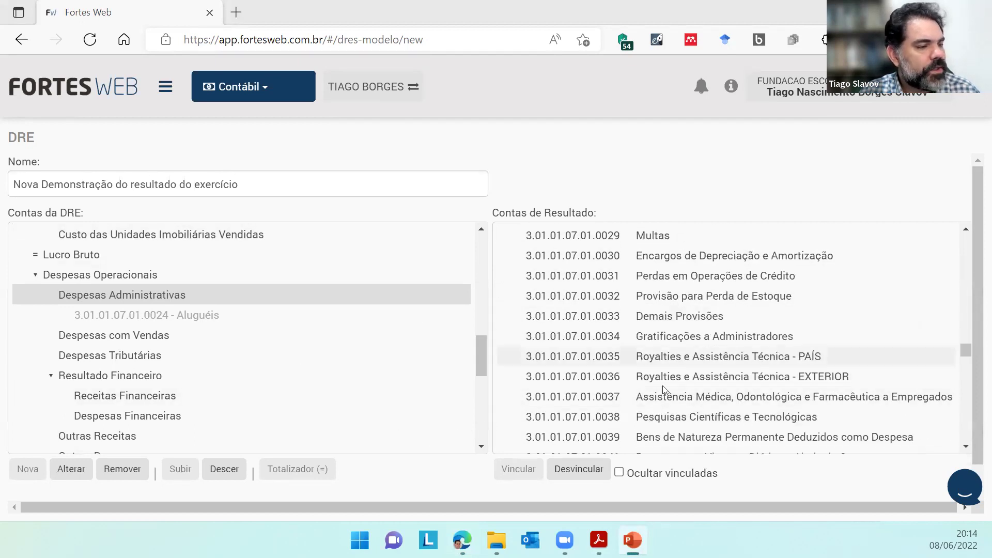
drag(978, 347, 978, 370)
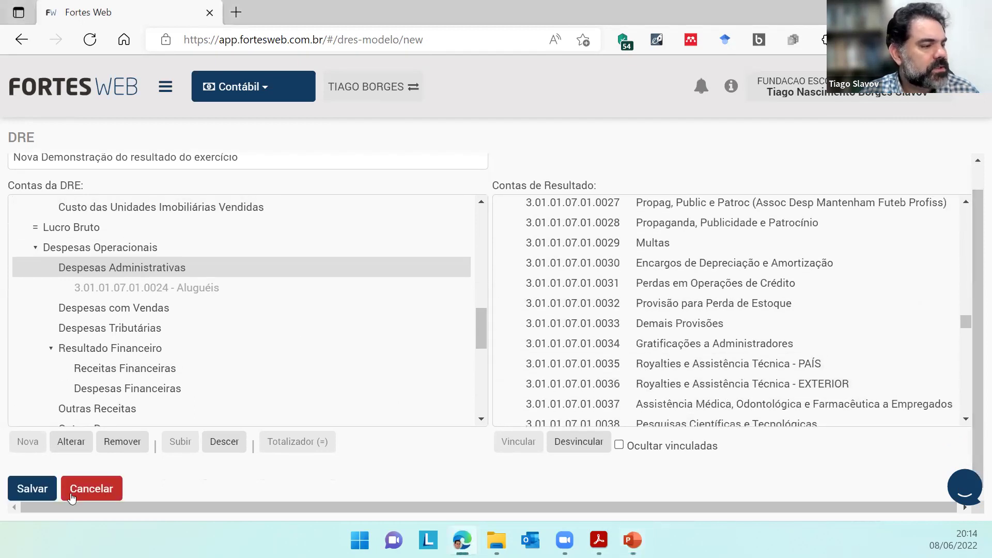
Save the new DRE model and print it with both periods set to 01/2022 a 01/2022.
click(46, 489)
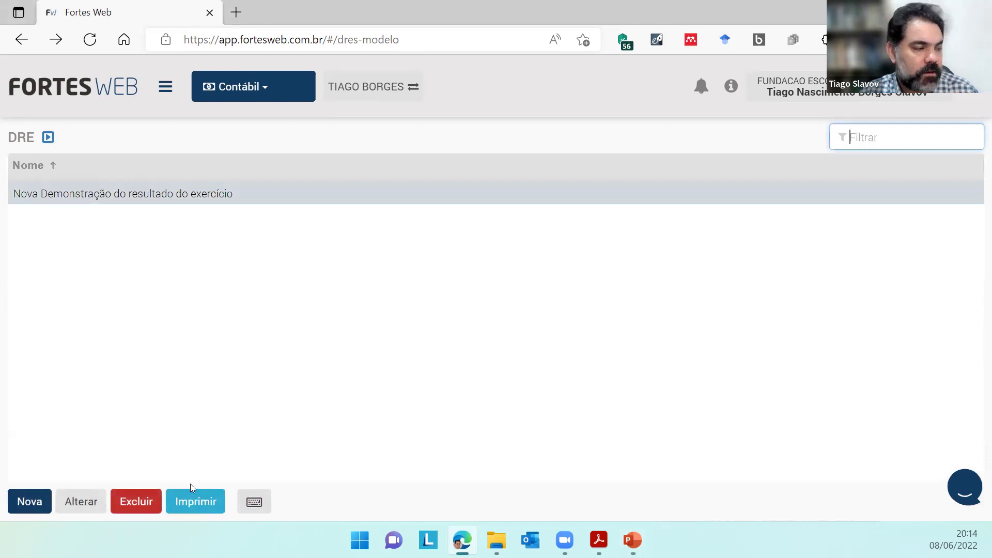
click(191, 502)
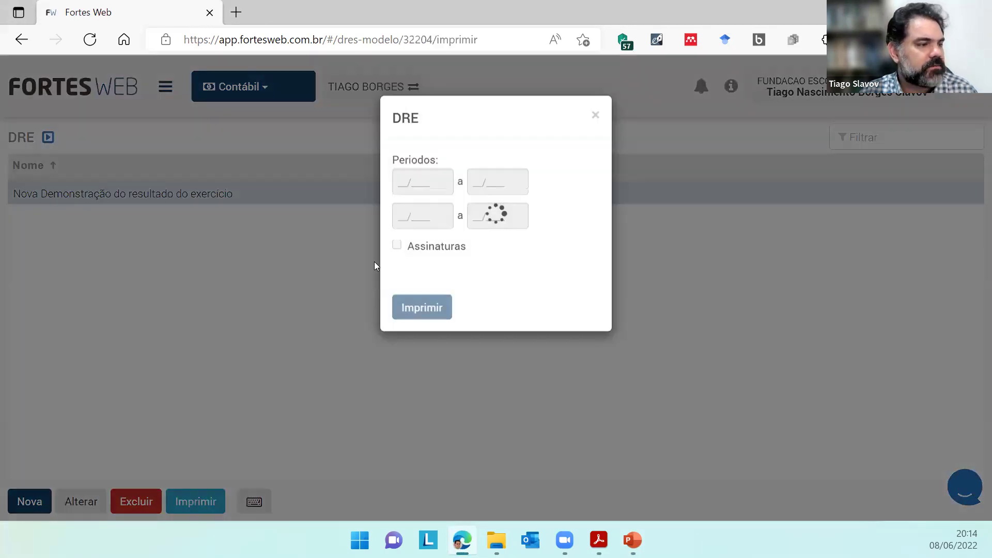
click(440, 245)
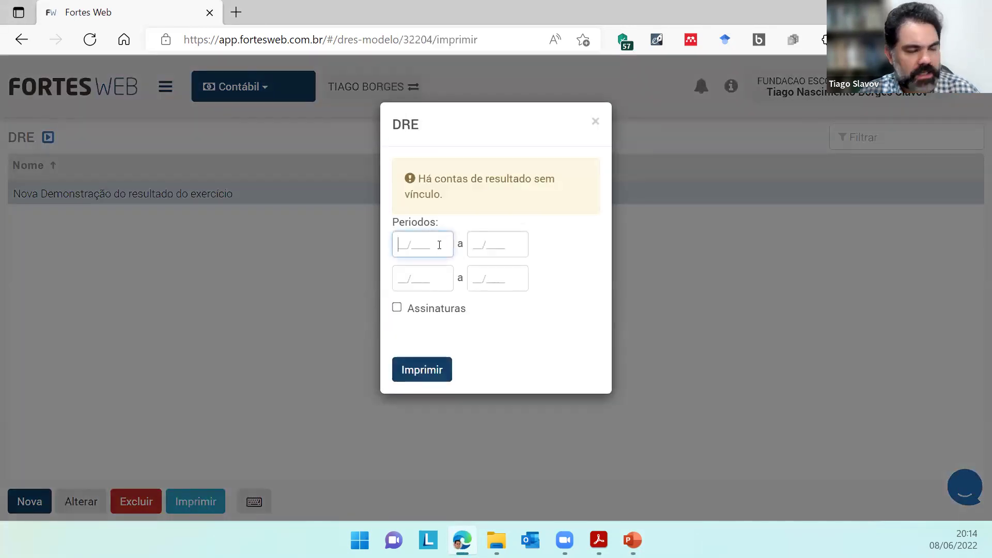
text(0)
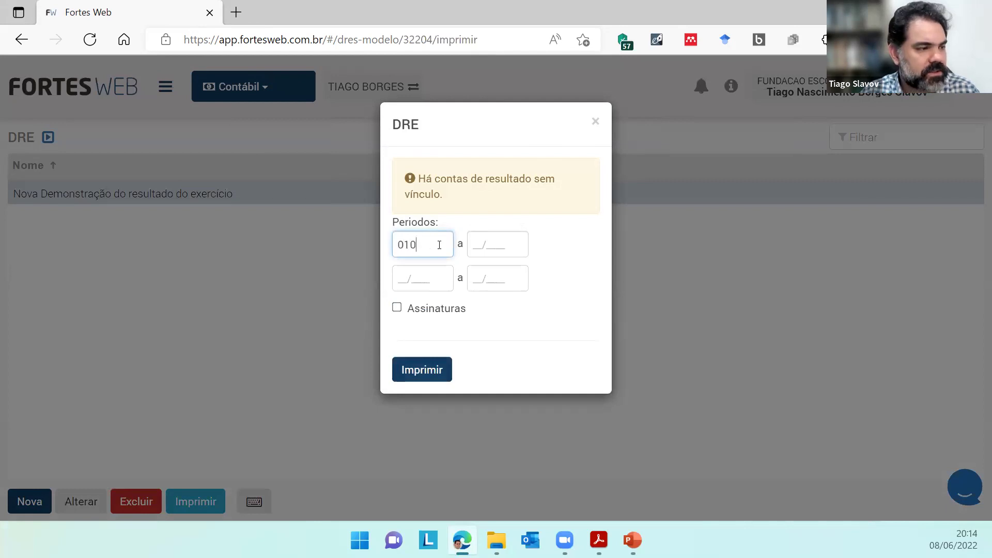
text(1/2022)
key(Tab)
text(1/)
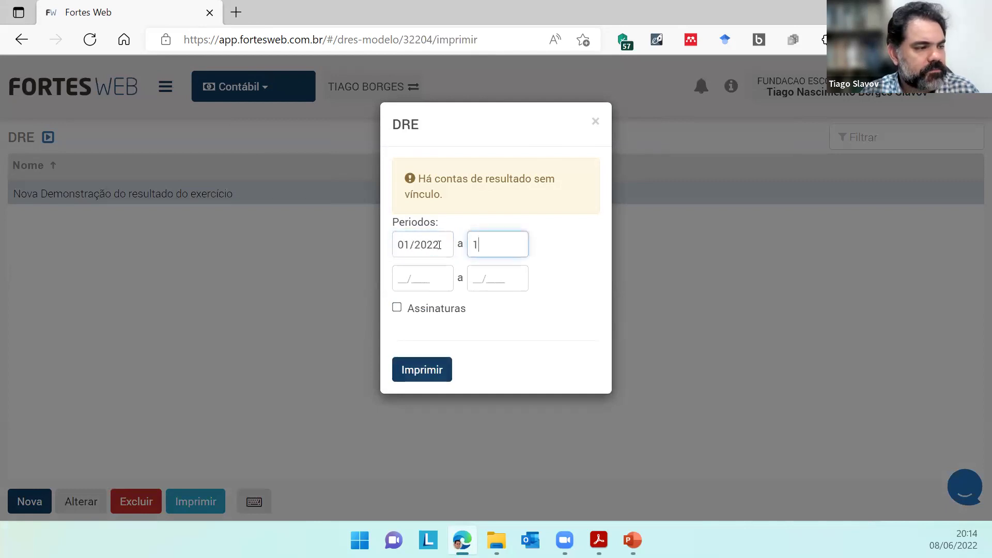
text(2022)
key(Tab)
text(01/2022)
key(Tab)
text(01/2)
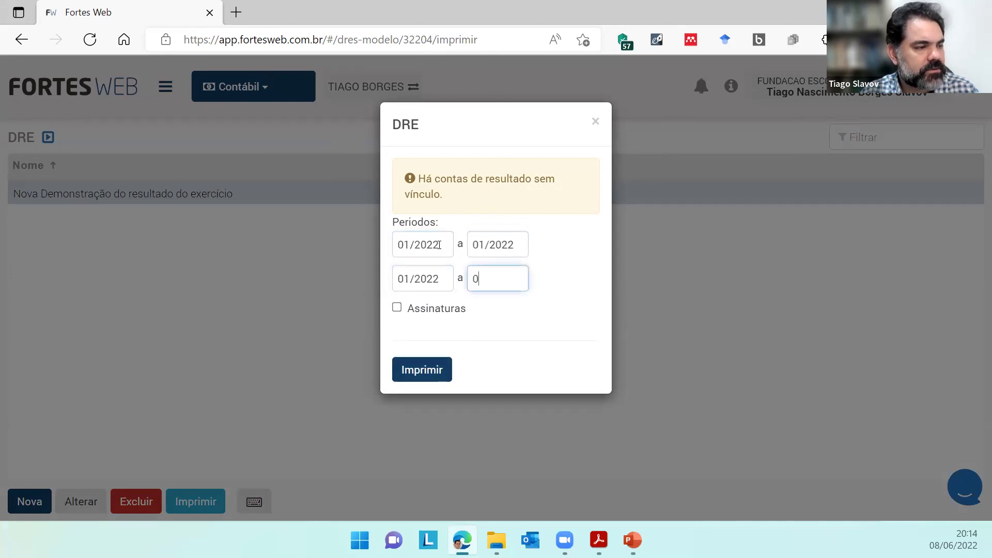
text(022)
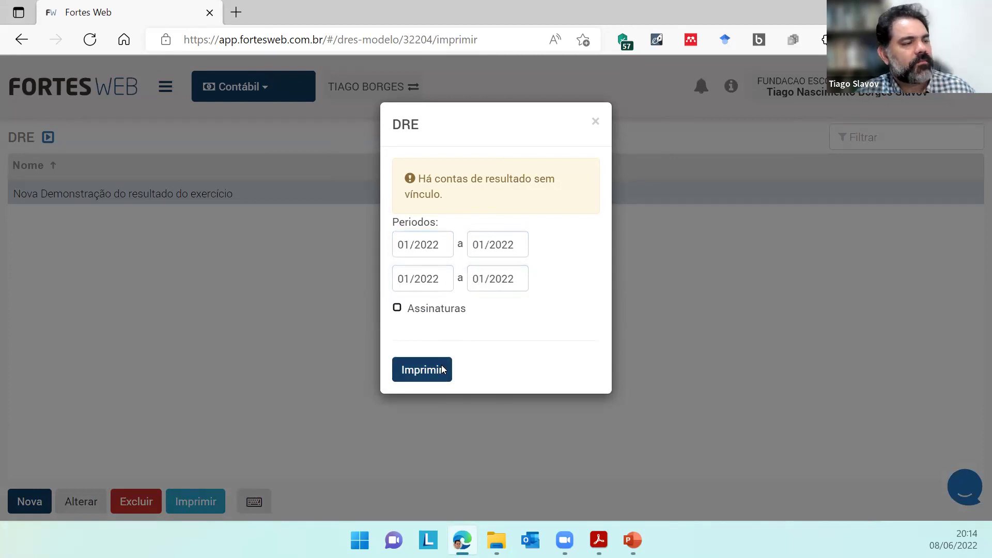
click(441, 369)
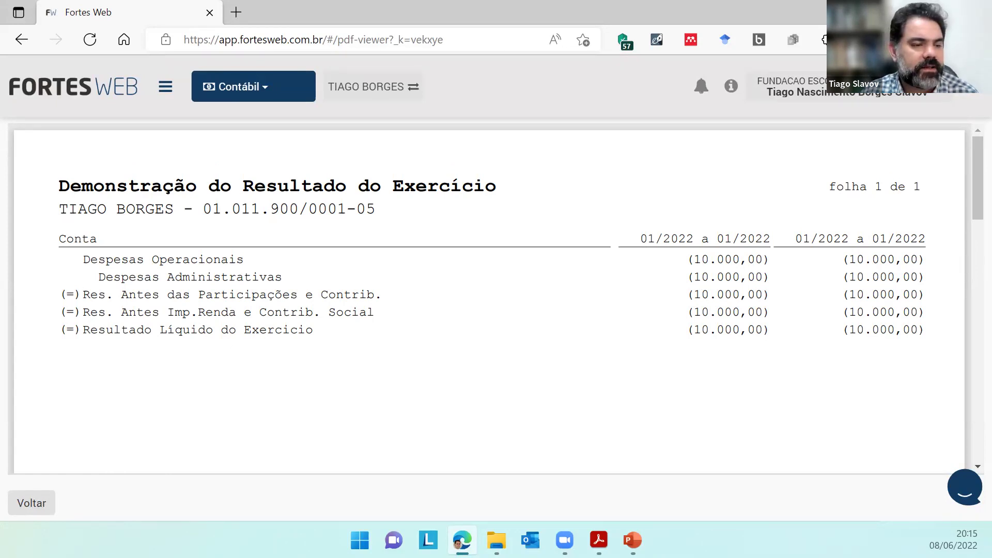
Return from the presentation window and open the main menu over the DRE report.
key(alt+Tab)
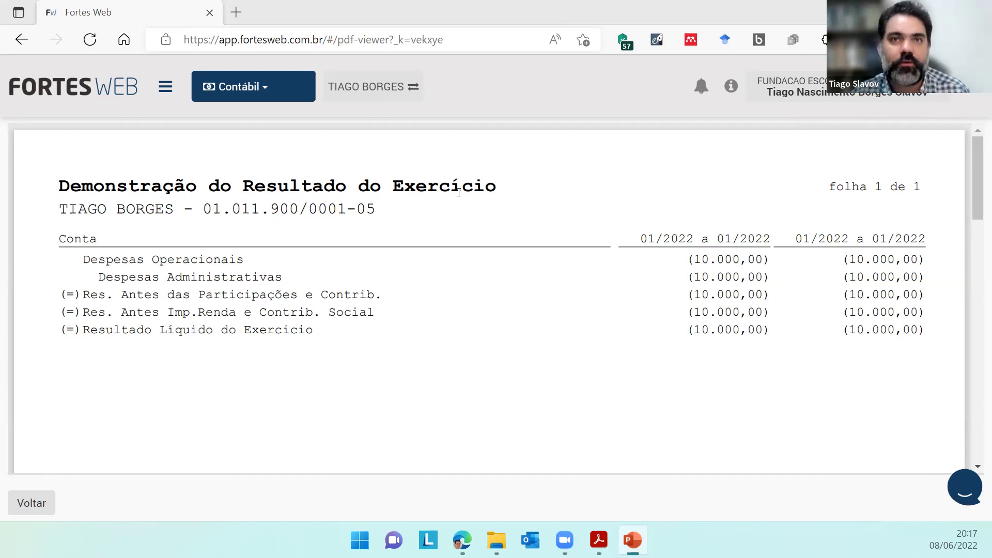
click(164, 89)
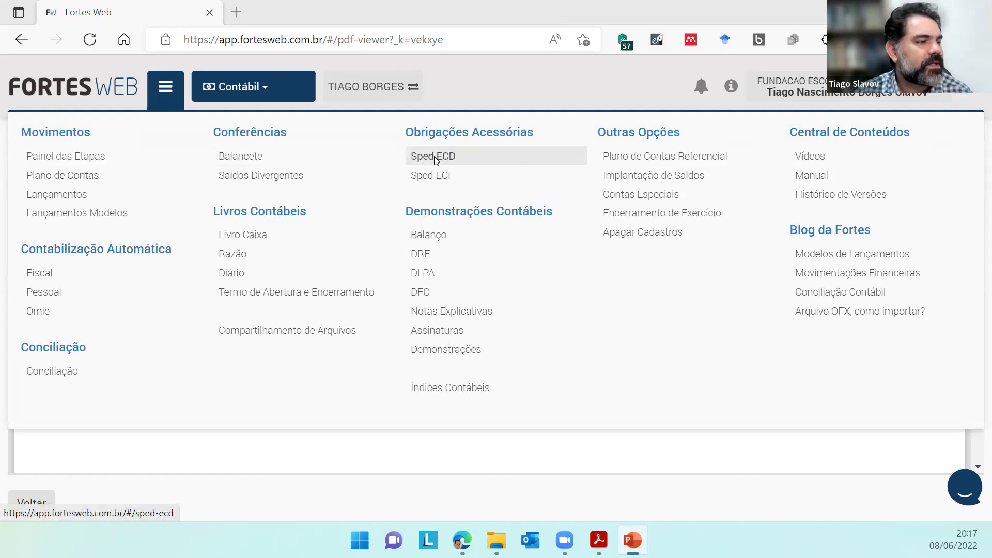
Go to the Obrigações Acessórias > Sped ECD form.
click(434, 156)
click(163, 94)
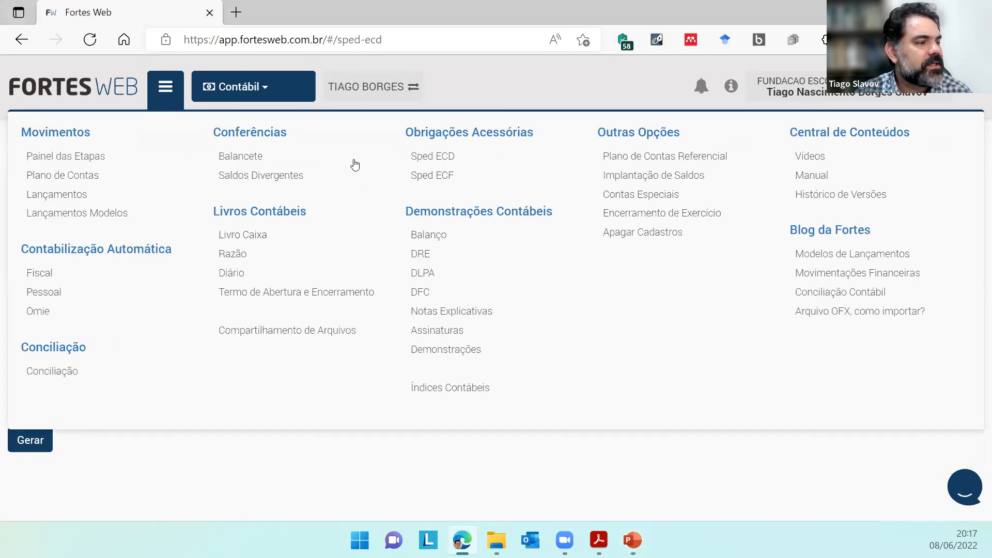
click(427, 157)
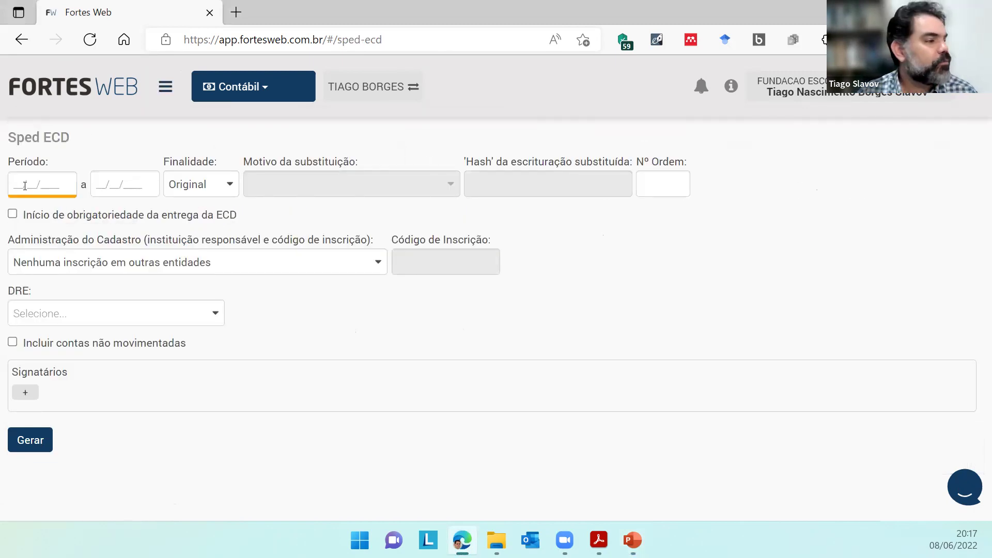
Set the Sped ECD period from 01/01/2022 to 31/01/2022.
click(51, 185)
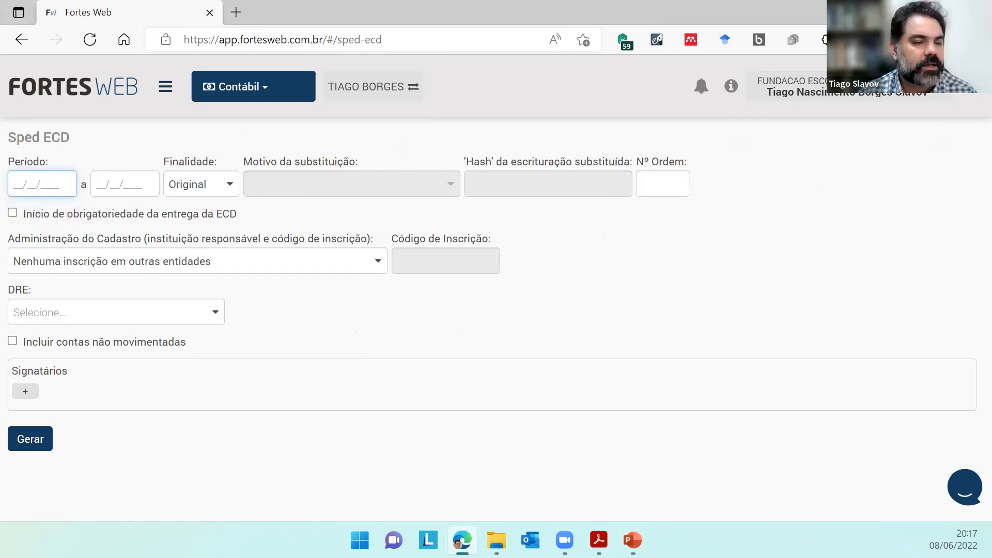
text(01012022)
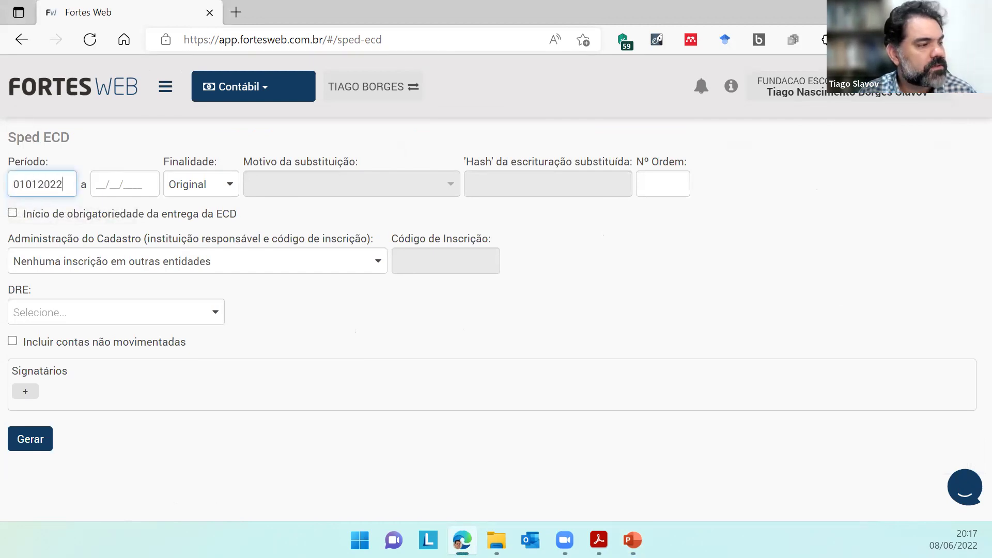
click(97, 184)
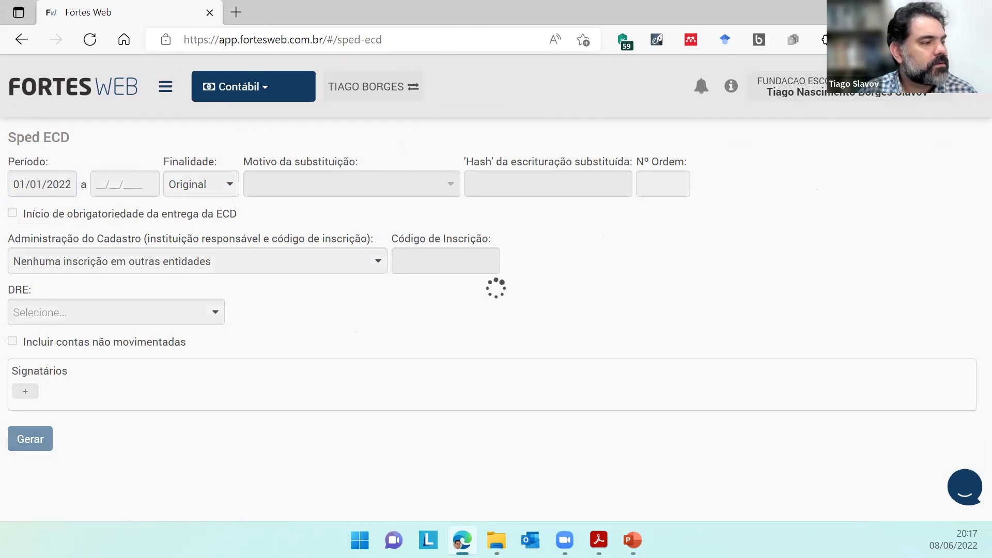
text(31/01/2022)
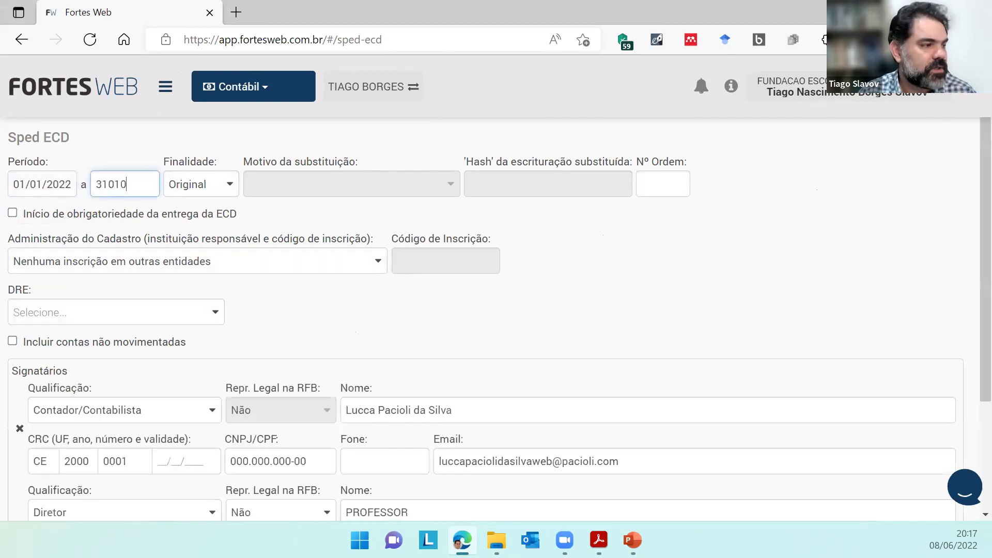
key(Tab)
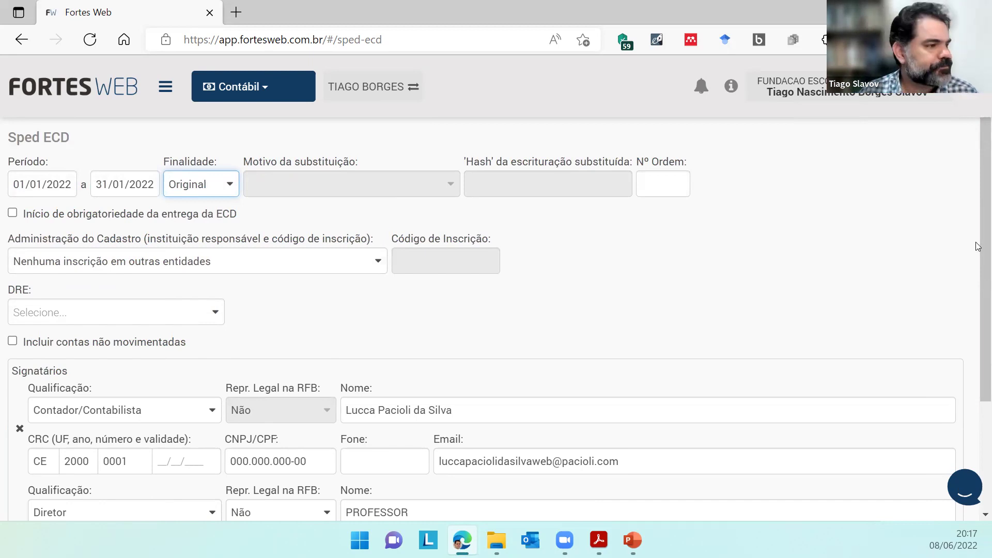
Enter Nº Ordem 1 and check Início de obrigatoriedade.
key(Tab)
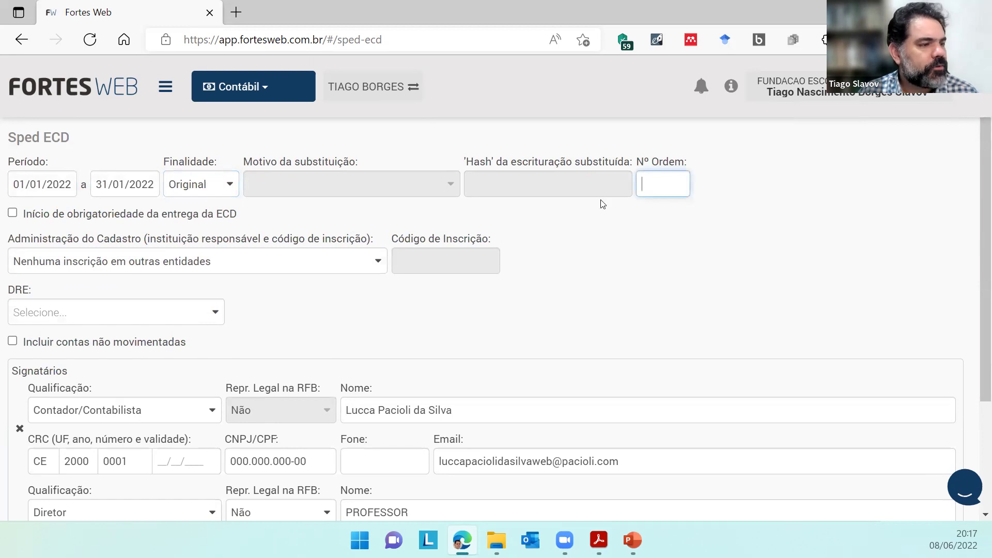
text(1)
key(Tab)
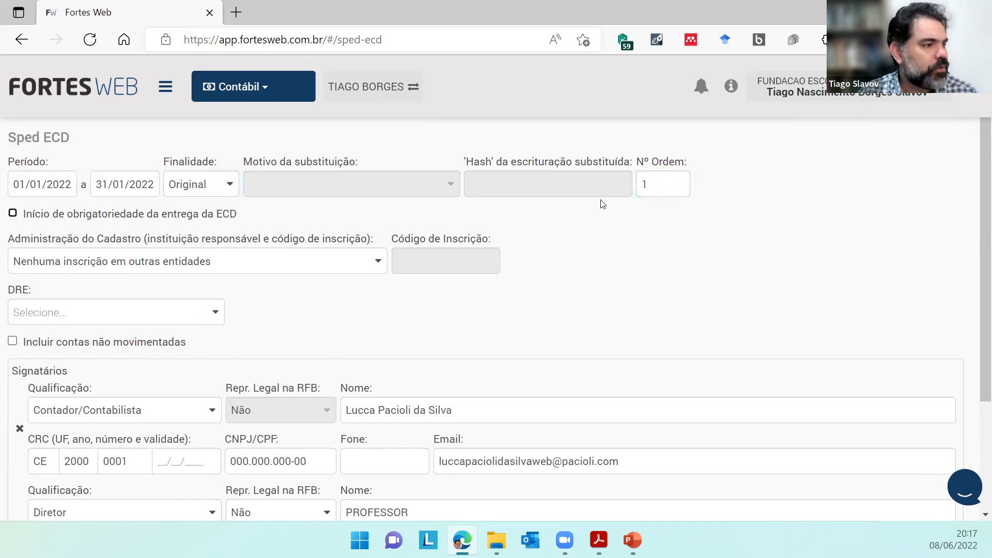
click(12, 214)
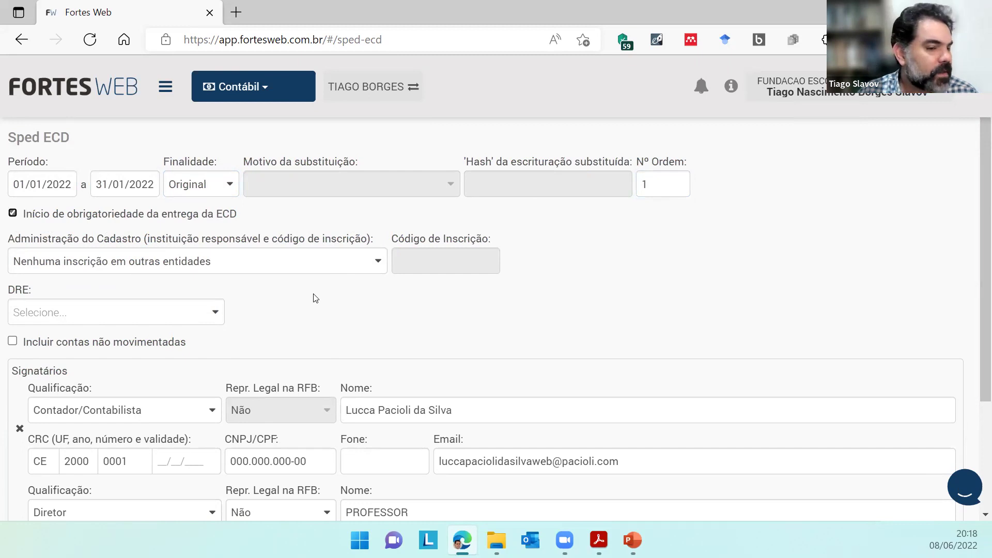
Link the Nova Demonstração do resultado do exercício DRE model and keep Diretor as the second signatory's qualification.
click(212, 313)
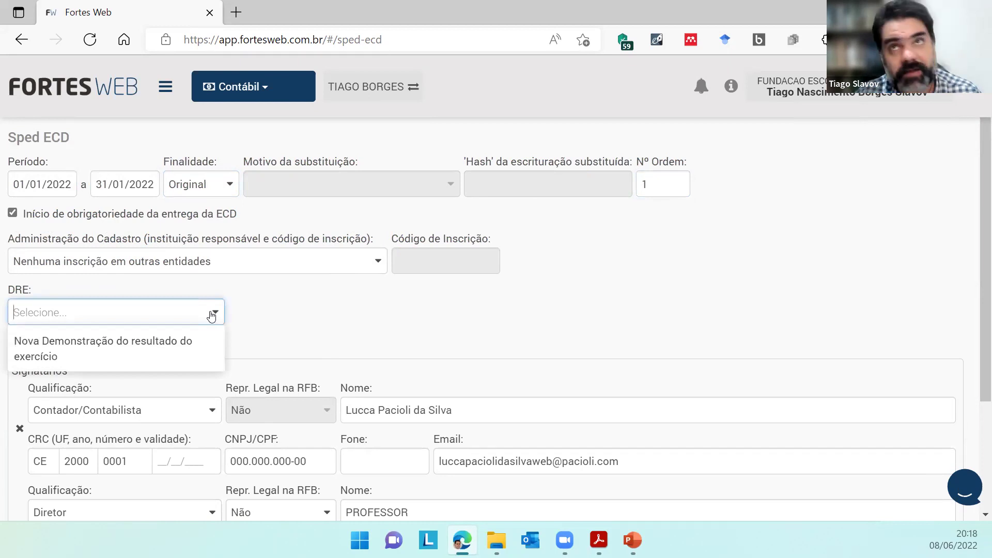
click(193, 349)
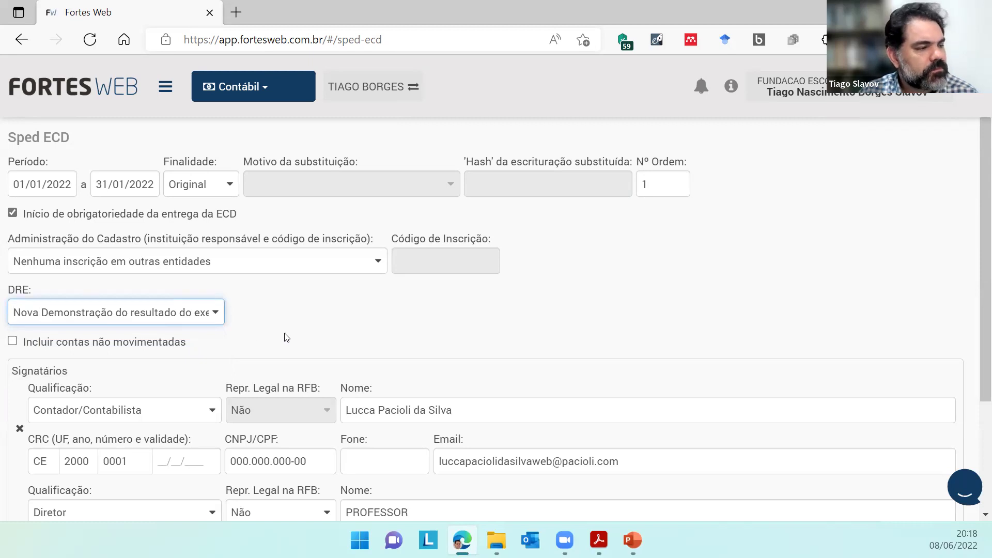
scroll(284, 336, down, 3)
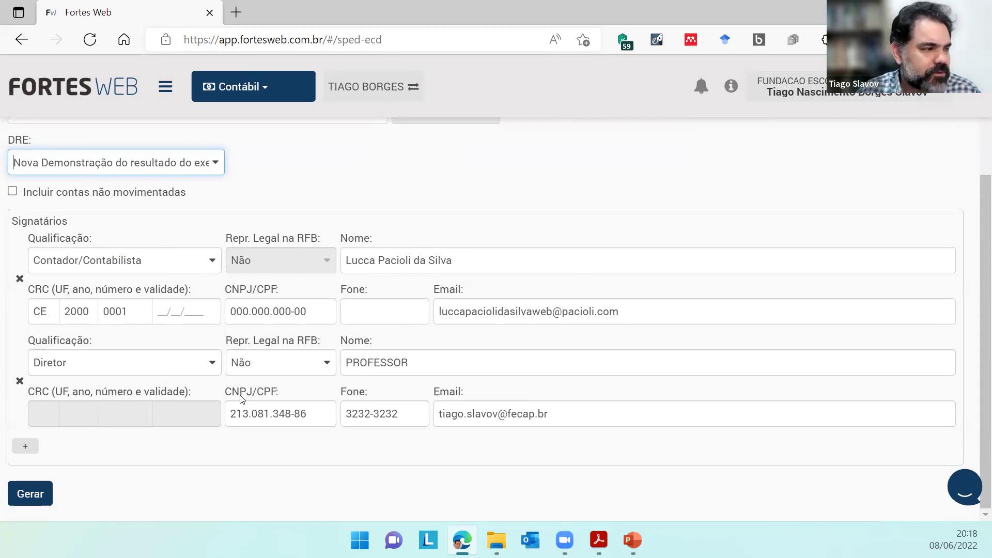
click(212, 364)
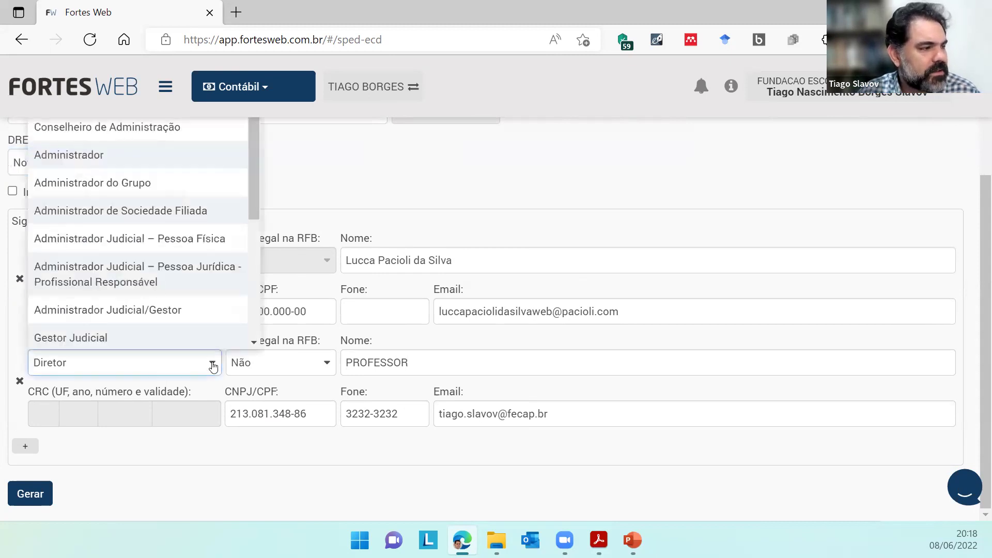
scroll(211, 348, up, 3)
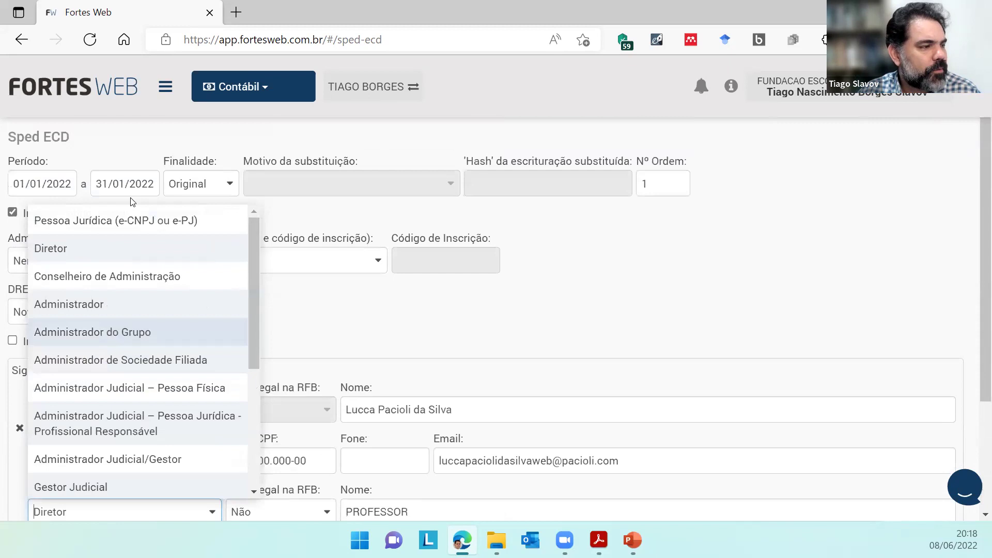
click(703, 323)
scroll(357, 418, down, 3)
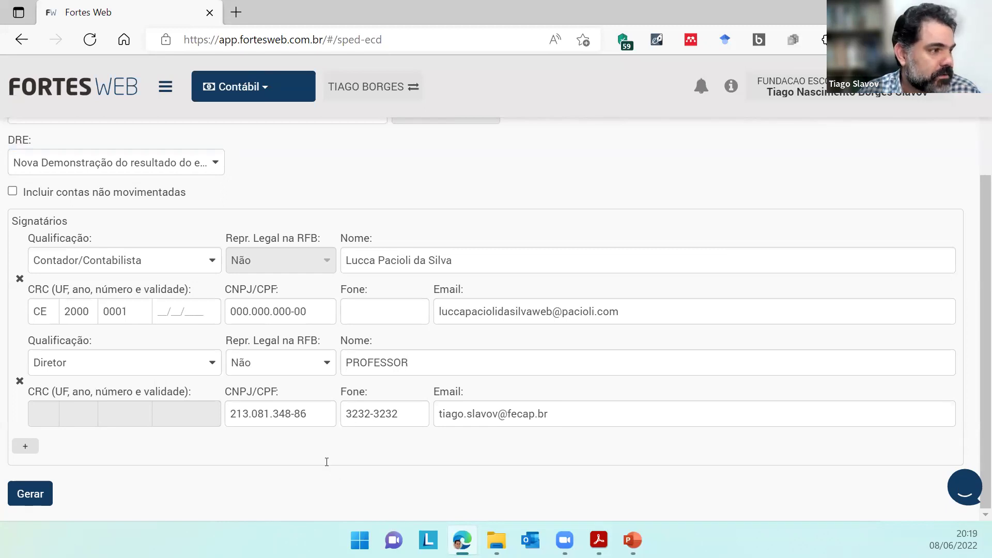
scroll(337, 468, up, 3)
scroll(394, 406, down, 3)
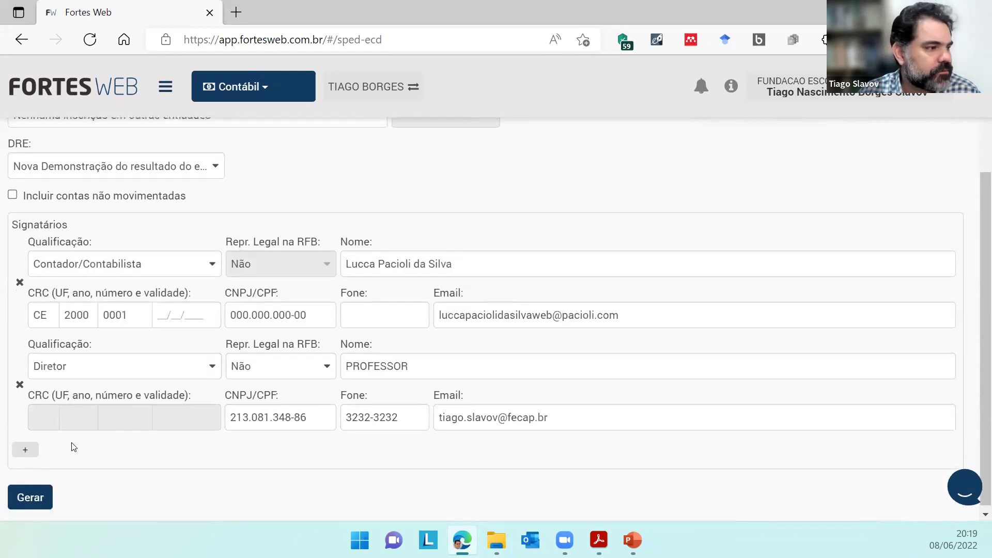
Attempt to generate the Sped ECD file and read the missing legal representative error.
click(36, 500)
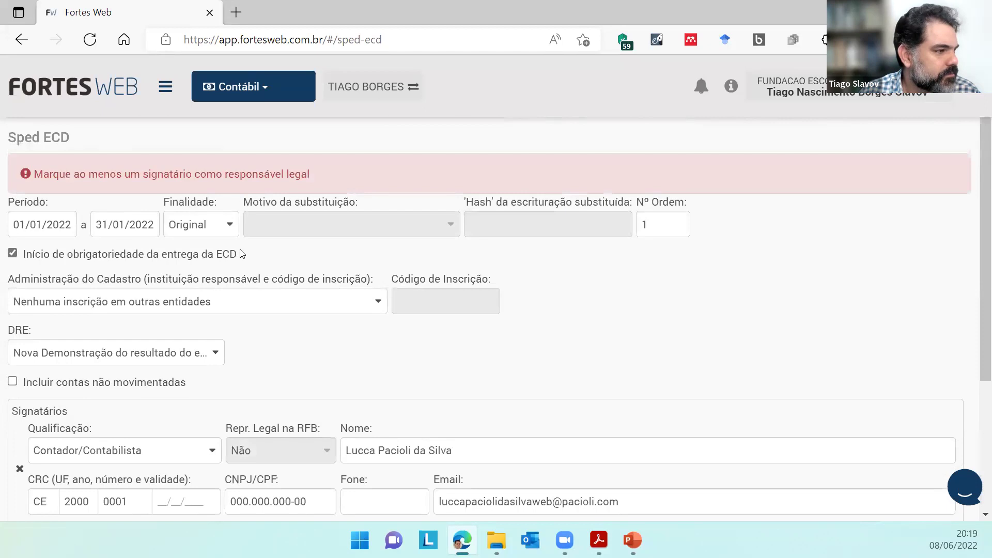
scroll(243, 254, down, 4)
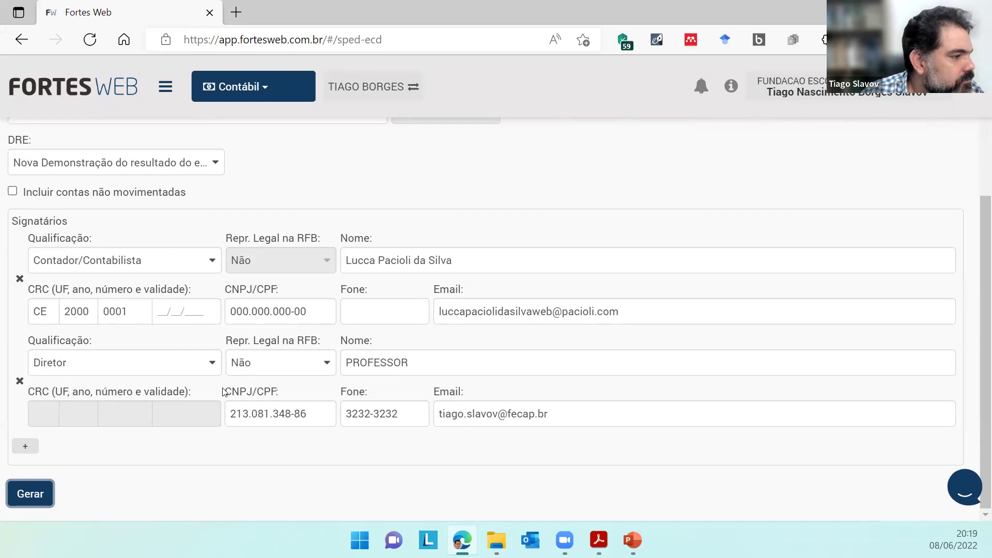
scroll(225, 393, up, 1)
Set the Diretor signatory's Repr. Legal na RFB to Sim.
click(314, 435)
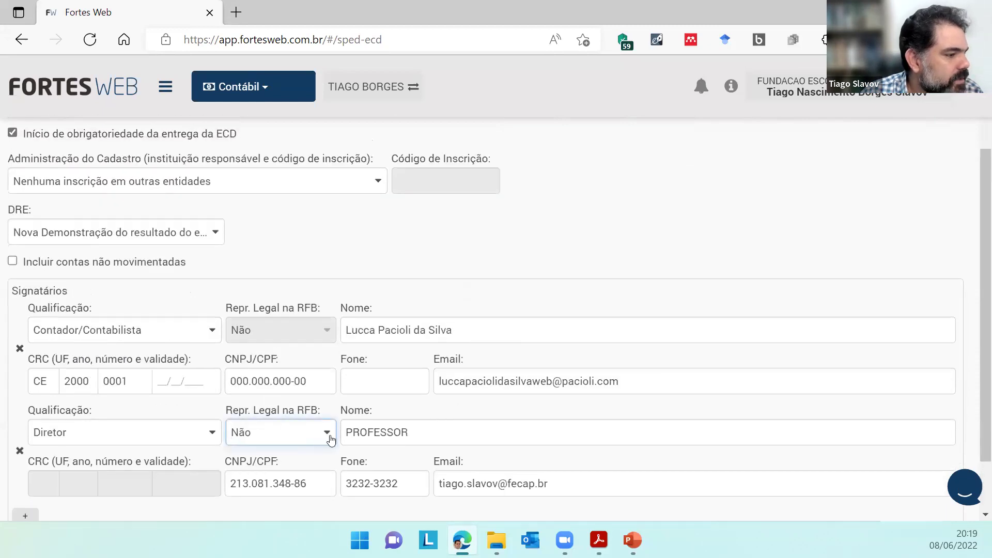
click(325, 434)
click(261, 485)
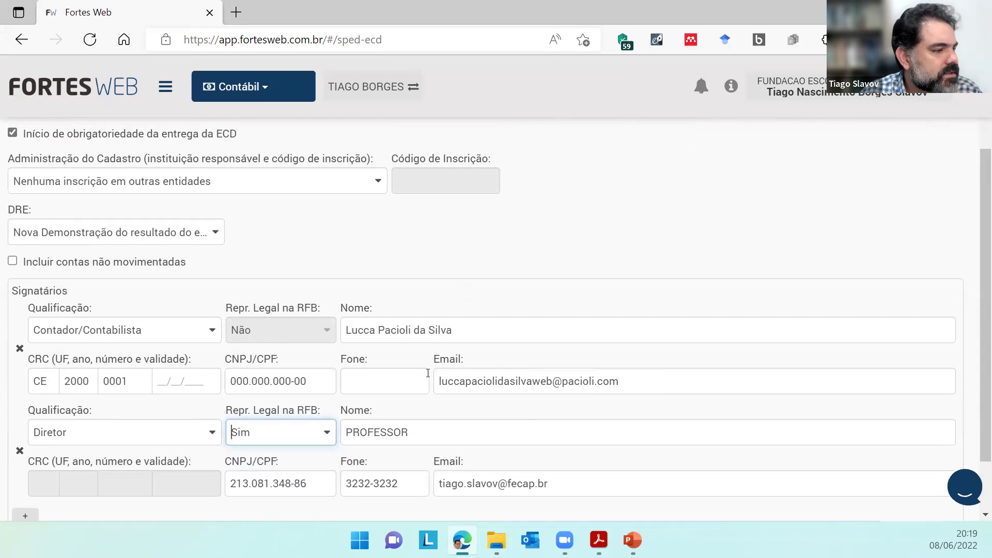
scroll(399, 388, down, 1)
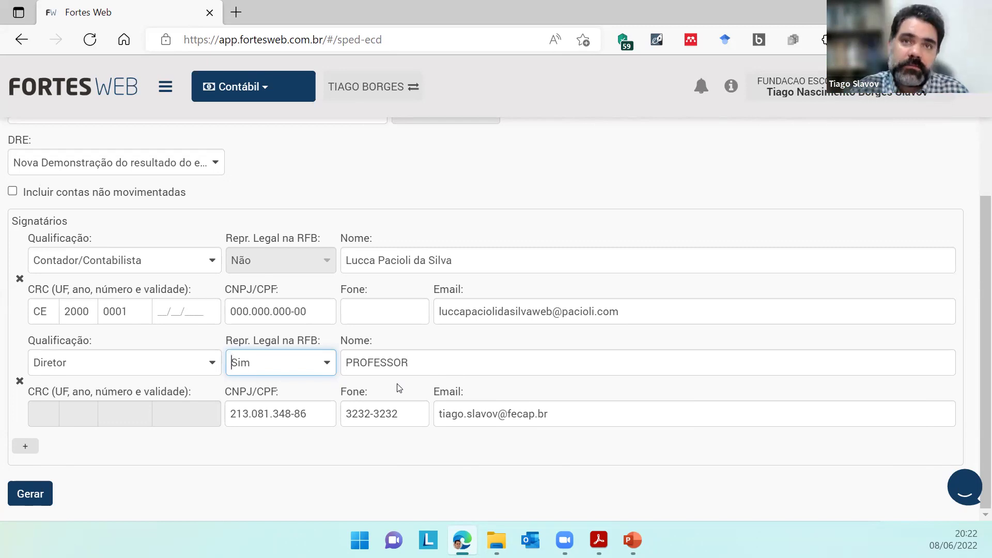
Generate the January 2022 Sped ECD file.
click(32, 495)
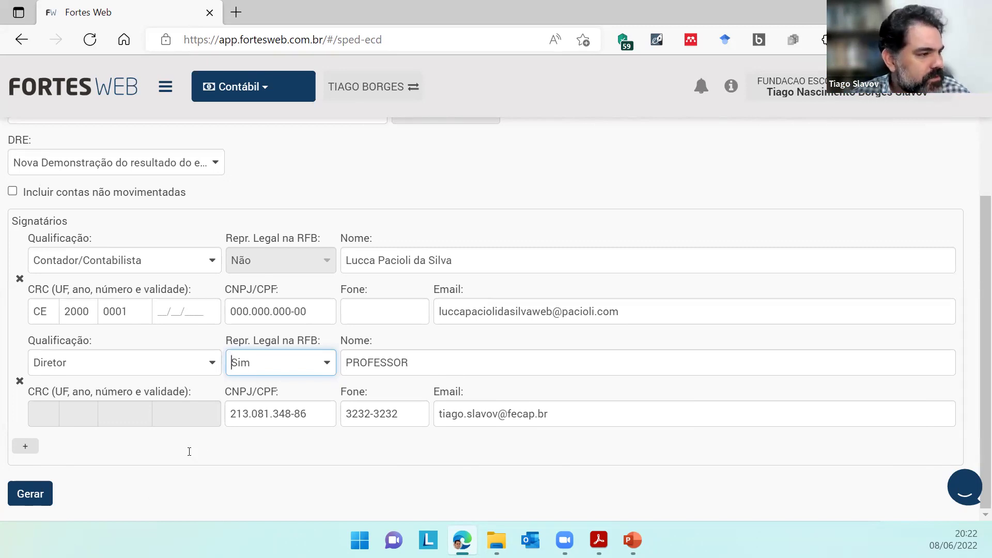
scroll(187, 449, down, 3)
scroll(175, 368, up, 3)
scroll(40, 491, down, 4)
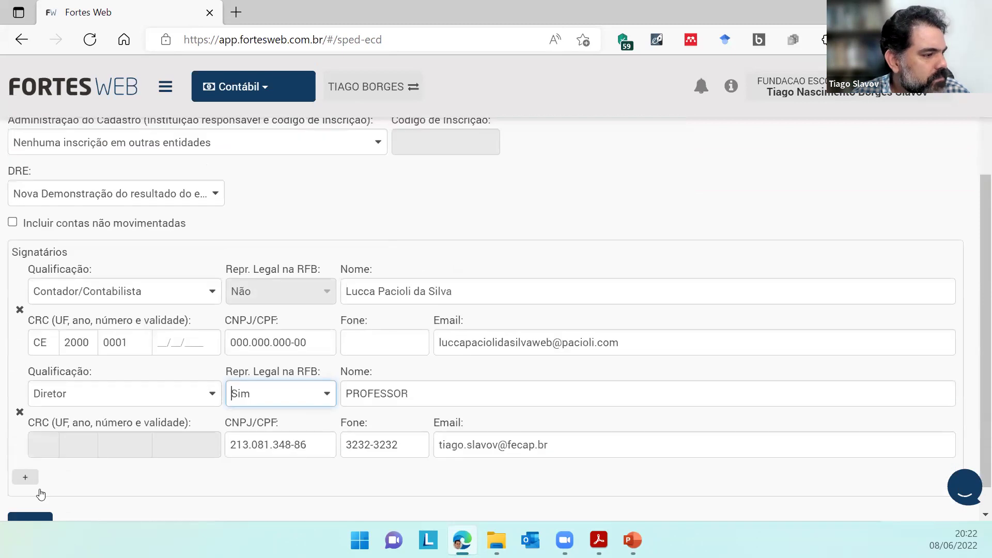
click(37, 488)
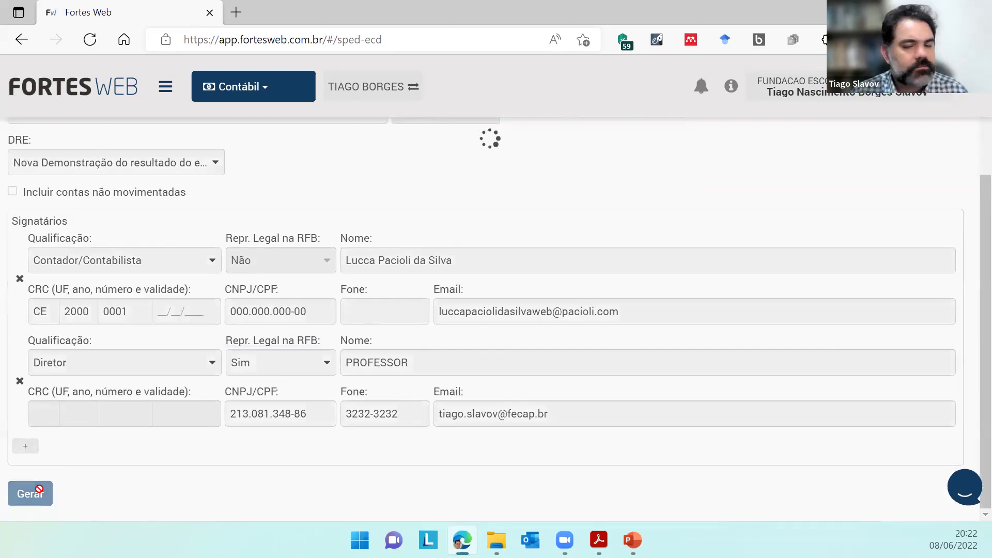
Download the generated ECD text file and open it in Notepad.
scroll(642, 273, up, 3)
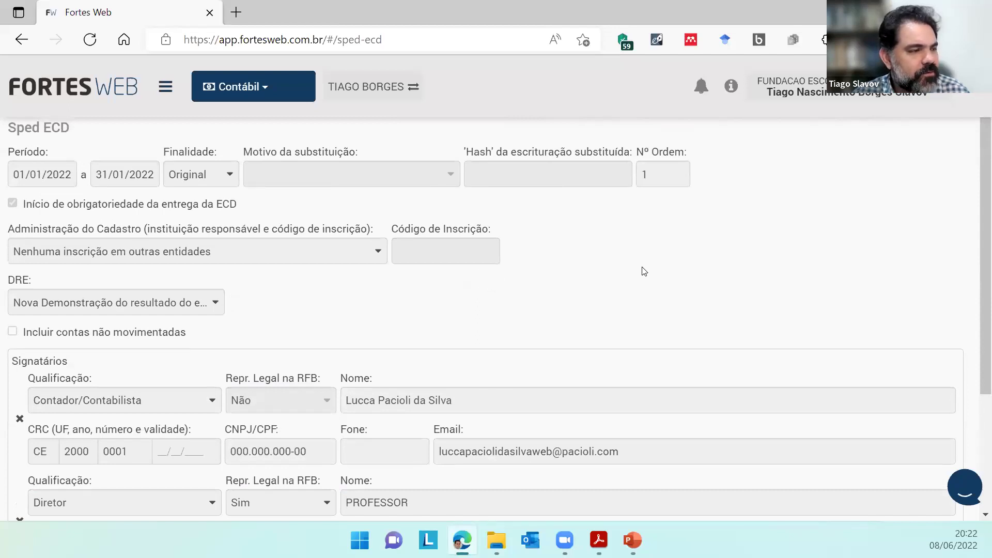
scroll(265, 425, down, 3)
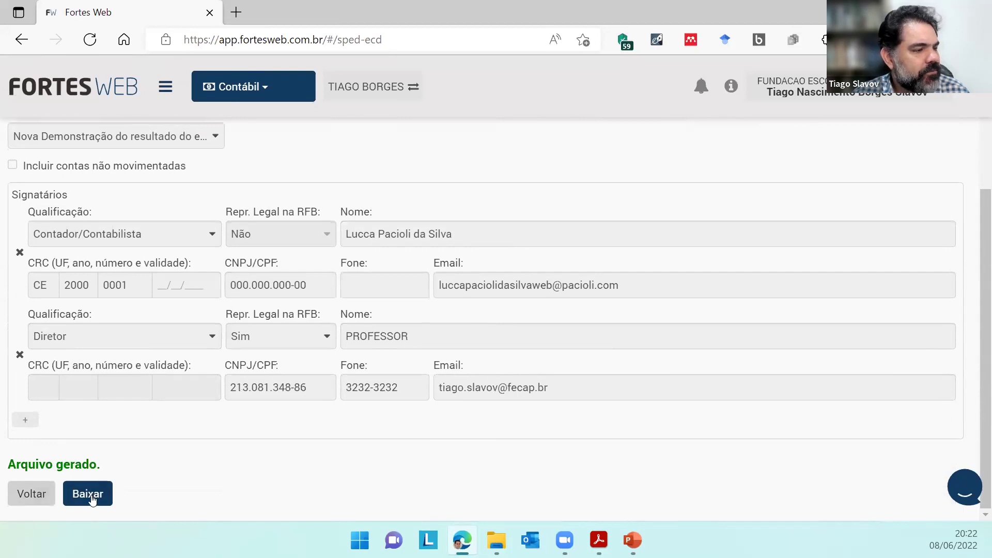
click(91, 499)
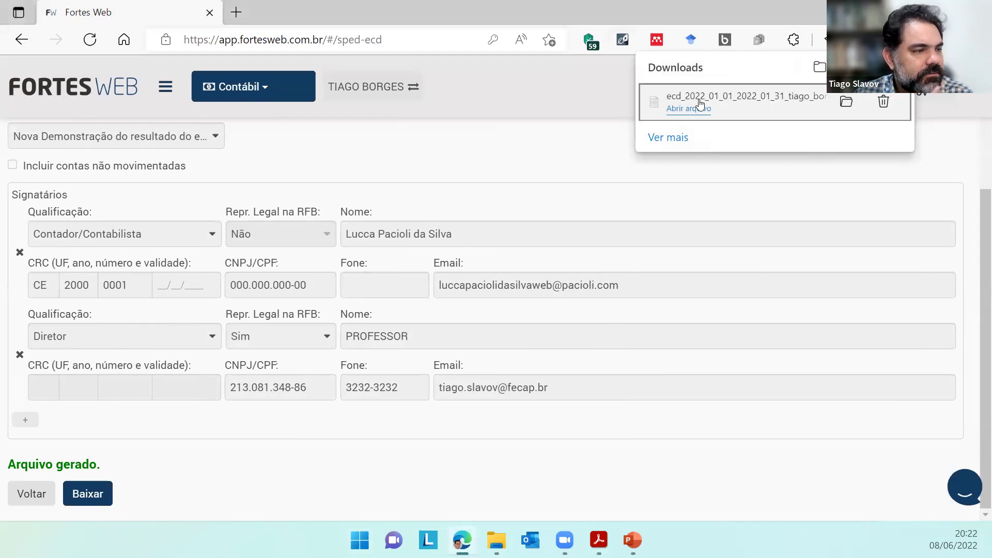
click(697, 108)
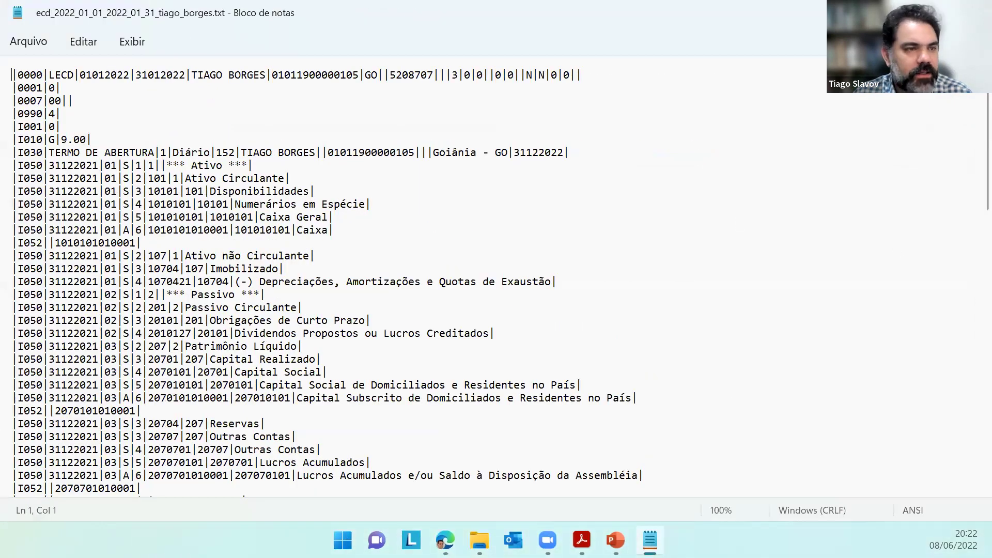
key(alt+Tab)
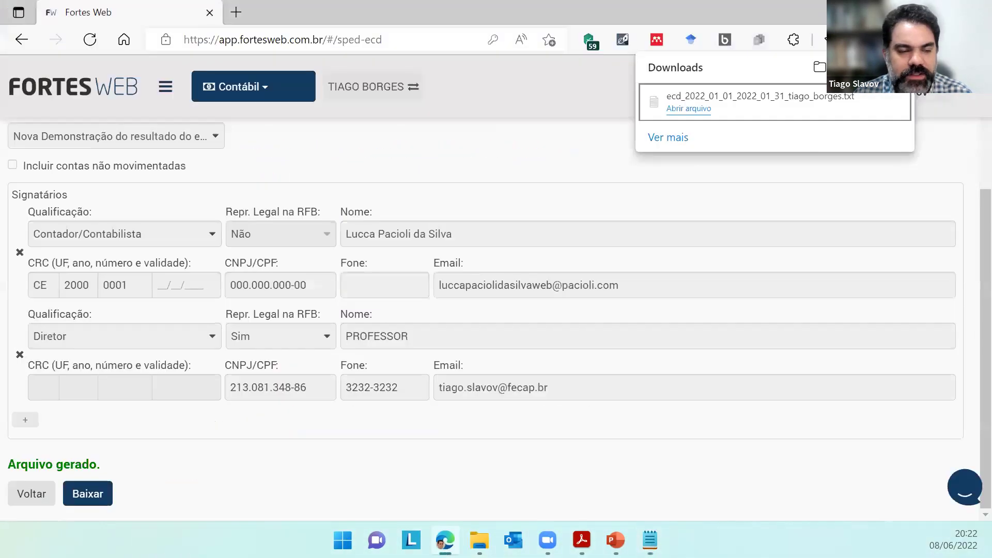
key(alt+Tab)
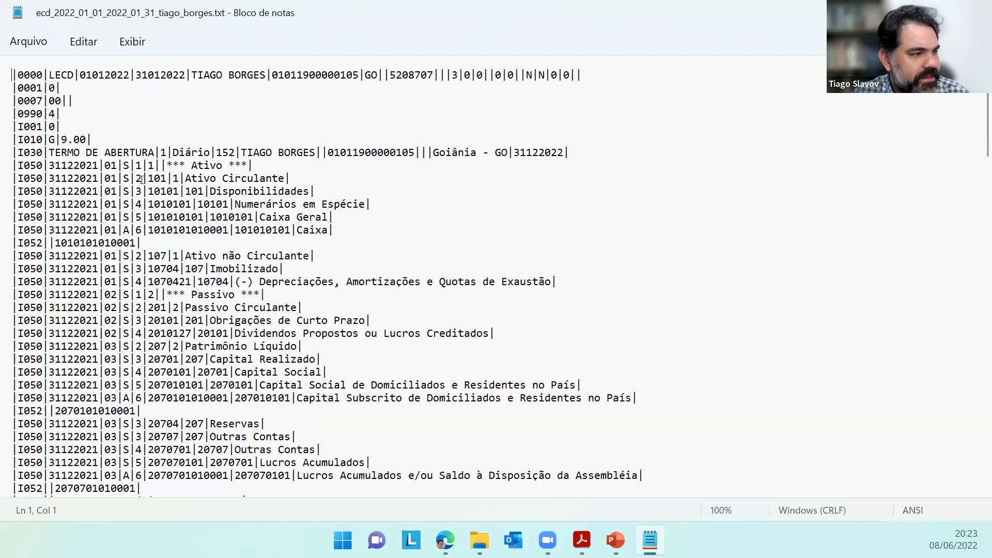
scroll(142, 179, down, 20)
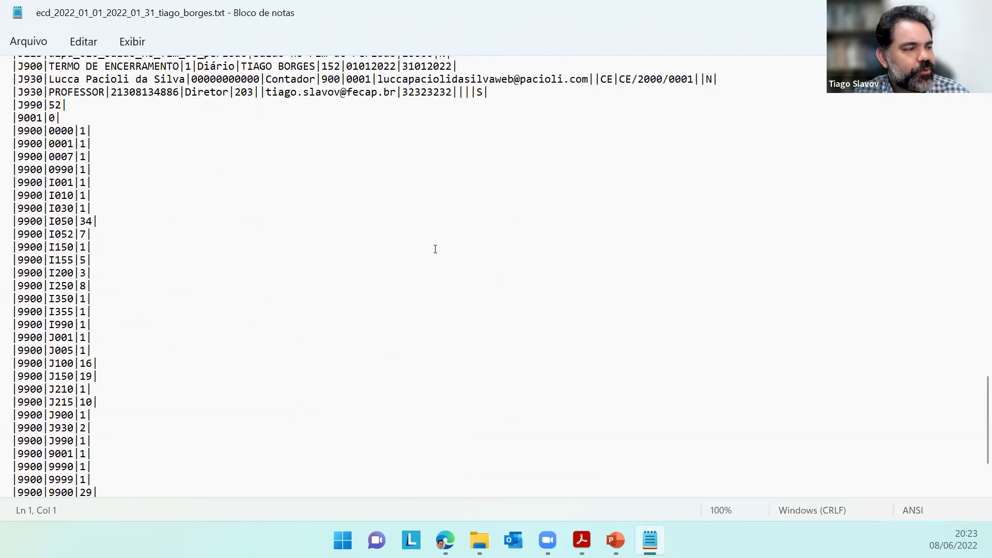
scroll(435, 249, down, 1)
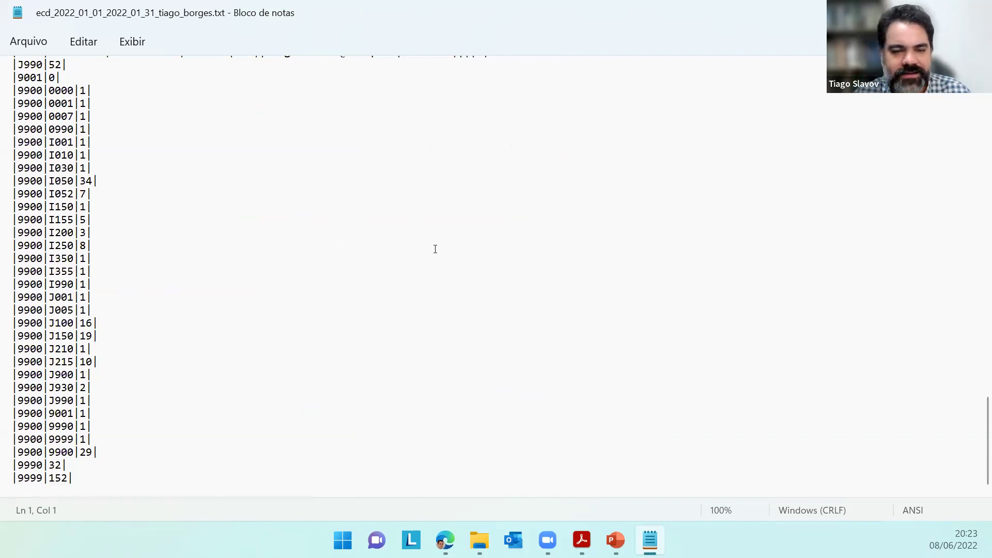
scroll(435, 249, up, 9)
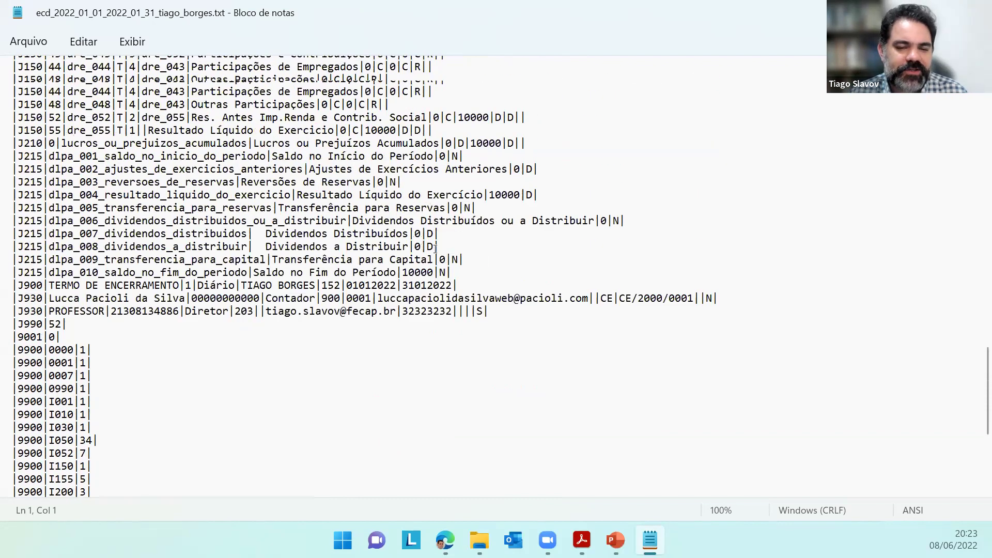
scroll(381, 240, up, 20)
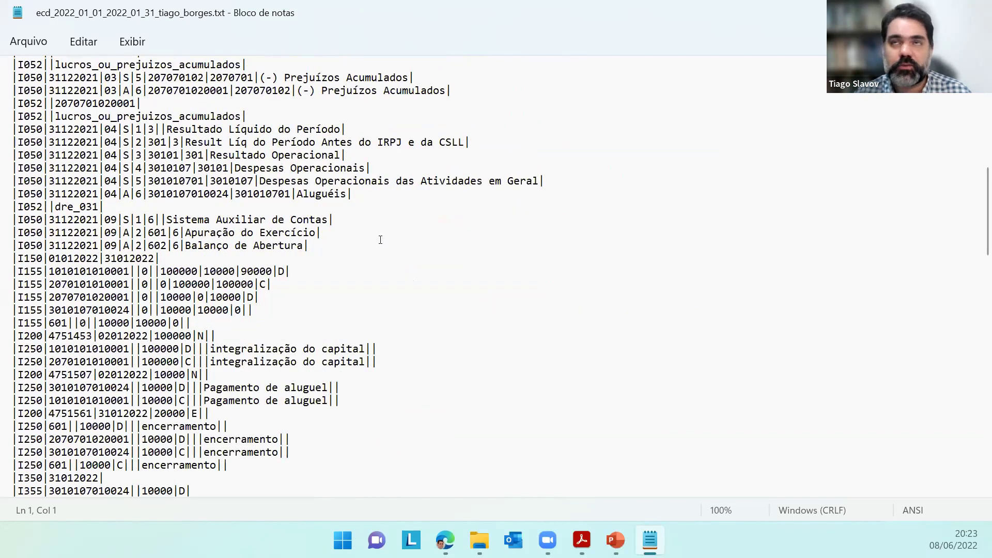
scroll(380, 239, up, 6)
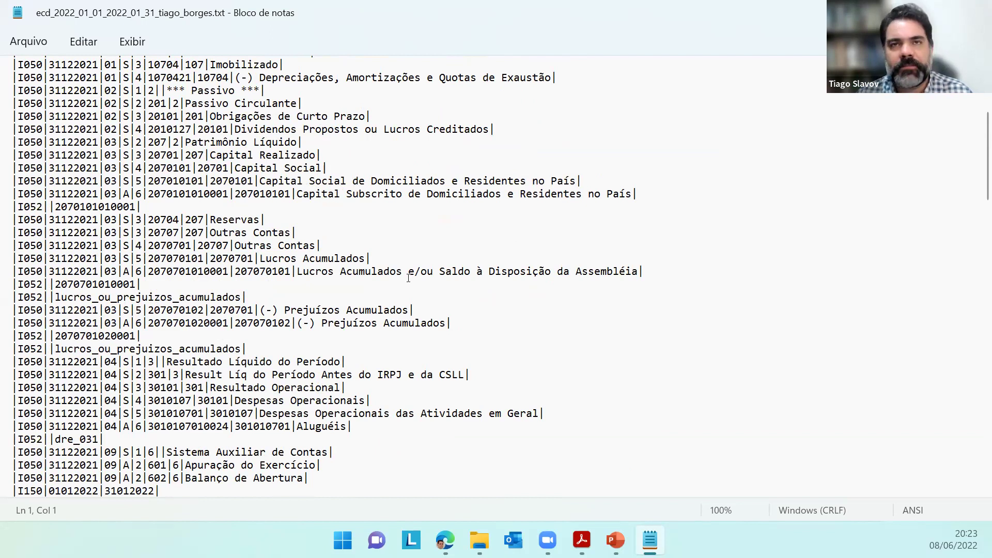
scroll(408, 277, up, 6)
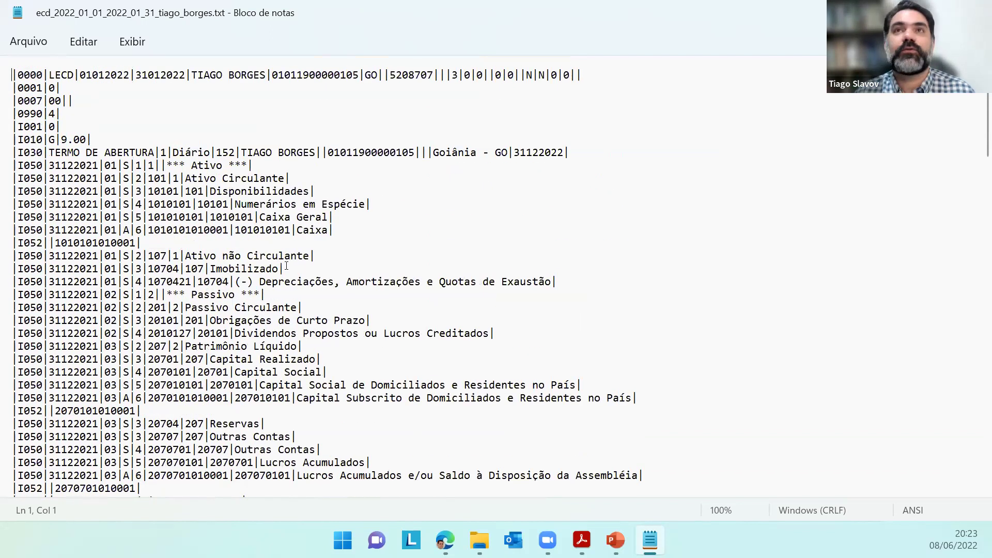
scroll(287, 266, down, 20)
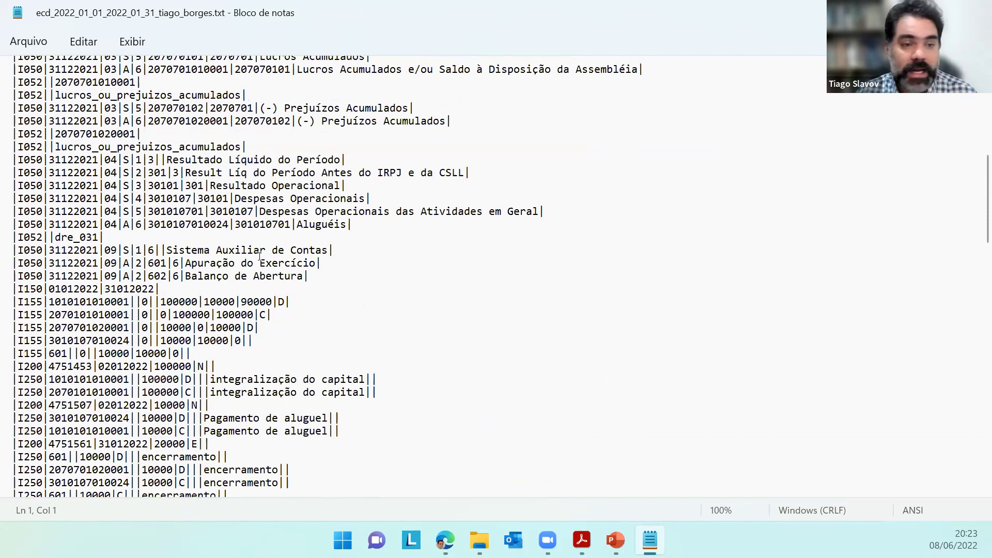
scroll(260, 255, down, 14)
scroll(259, 256, up, 7)
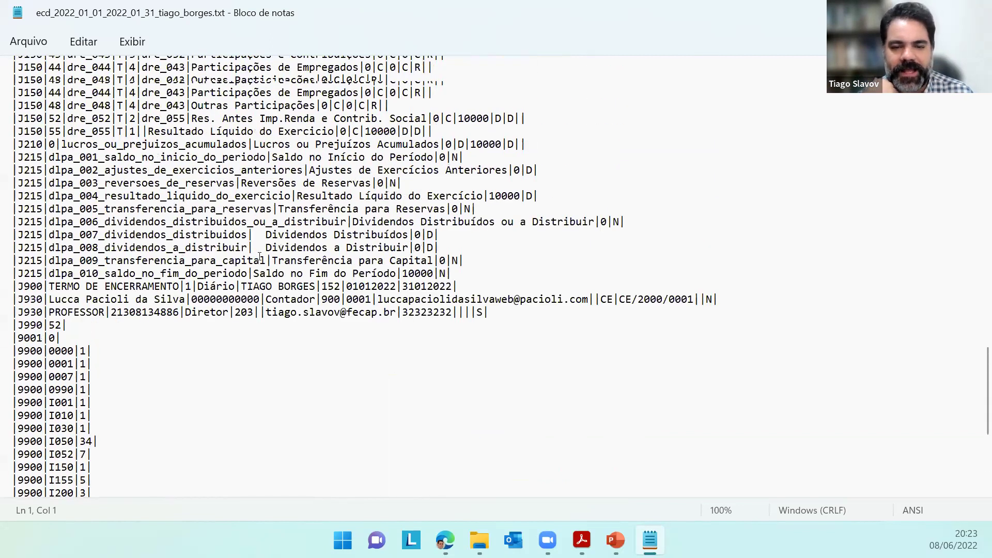
scroll(260, 257, up, 5)
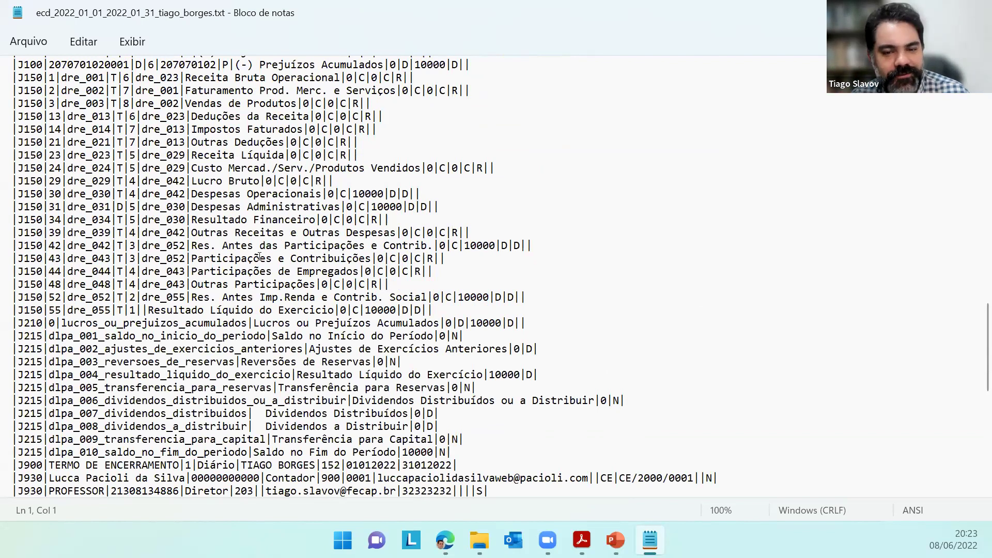
scroll(329, 290, down, 6)
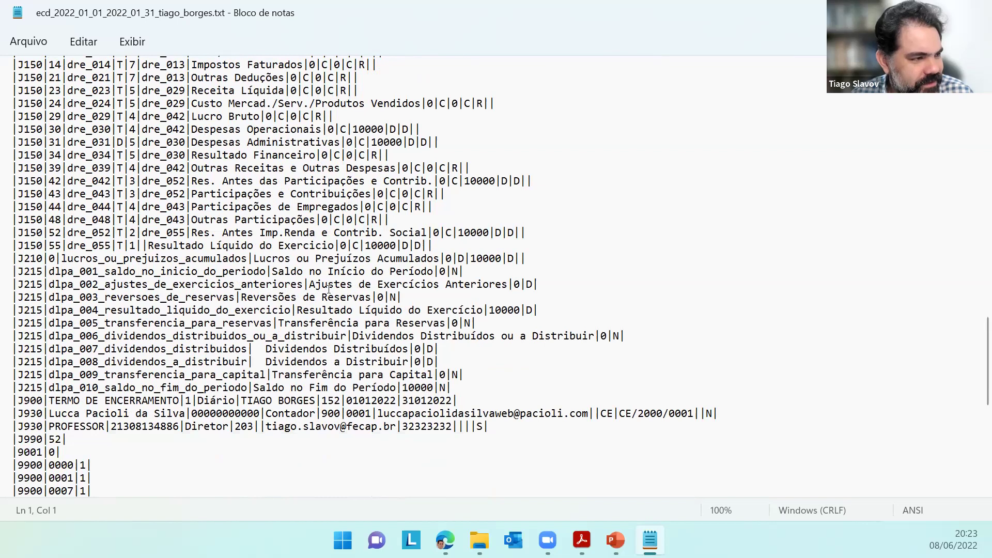
scroll(329, 289, up, 20)
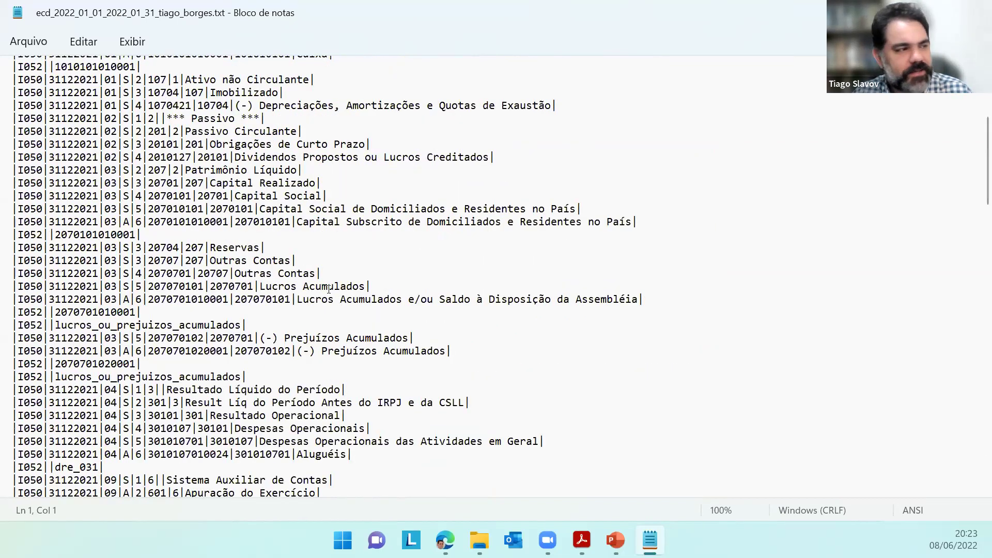
scroll(328, 289, up, 5)
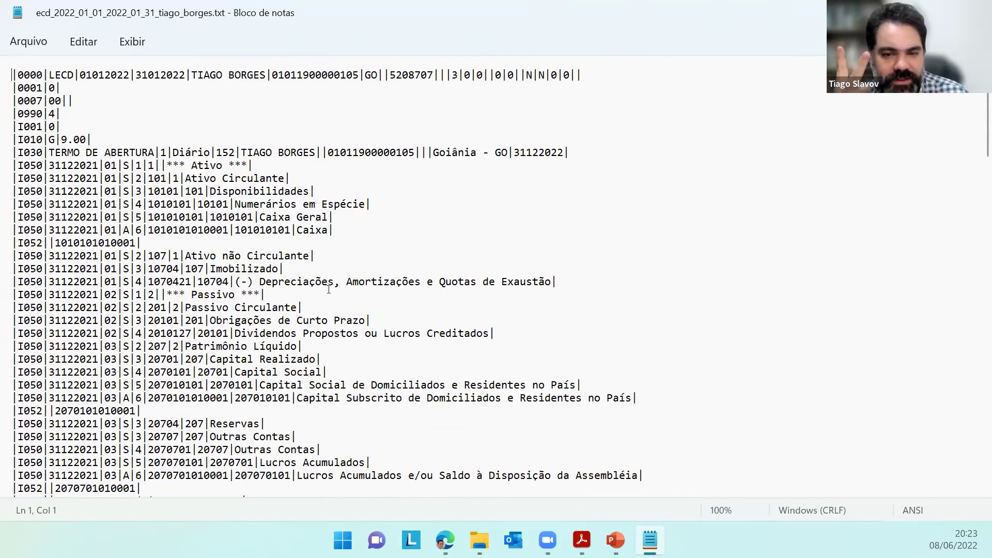
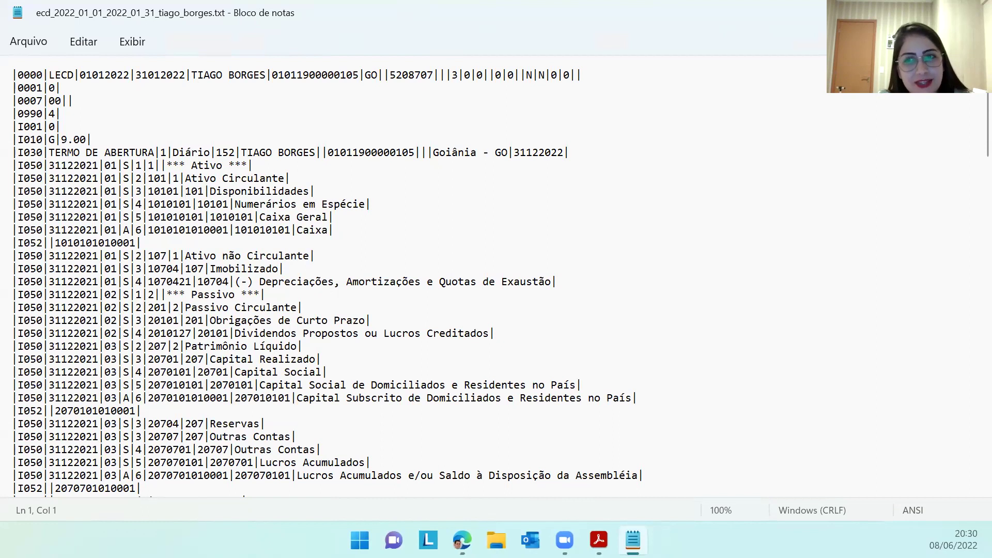
key(alt+Tab)
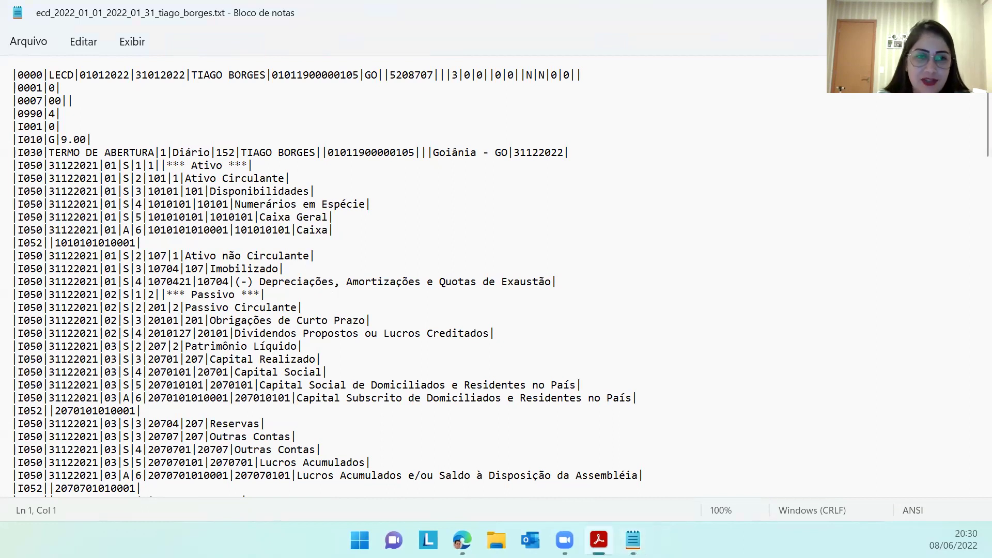